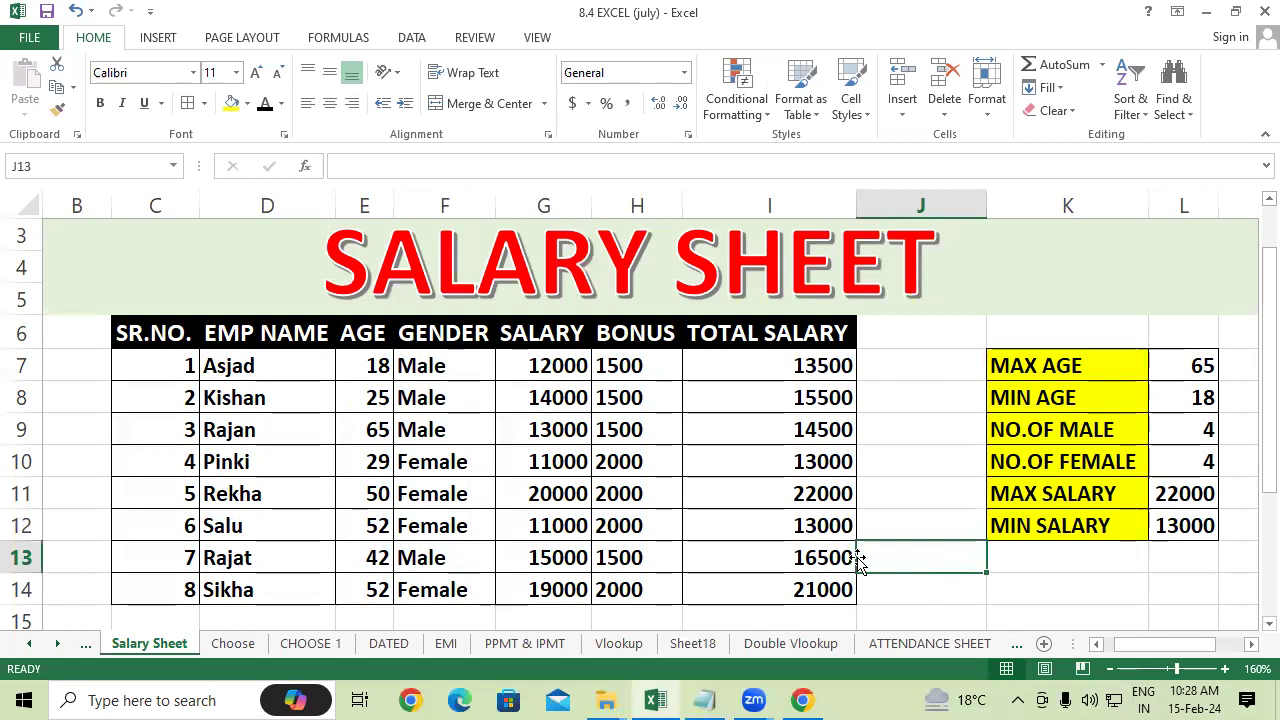
Nudge the SALARY SHEET banner slightly down, and shift it back up to sit just above the table header row.
click(927, 416)
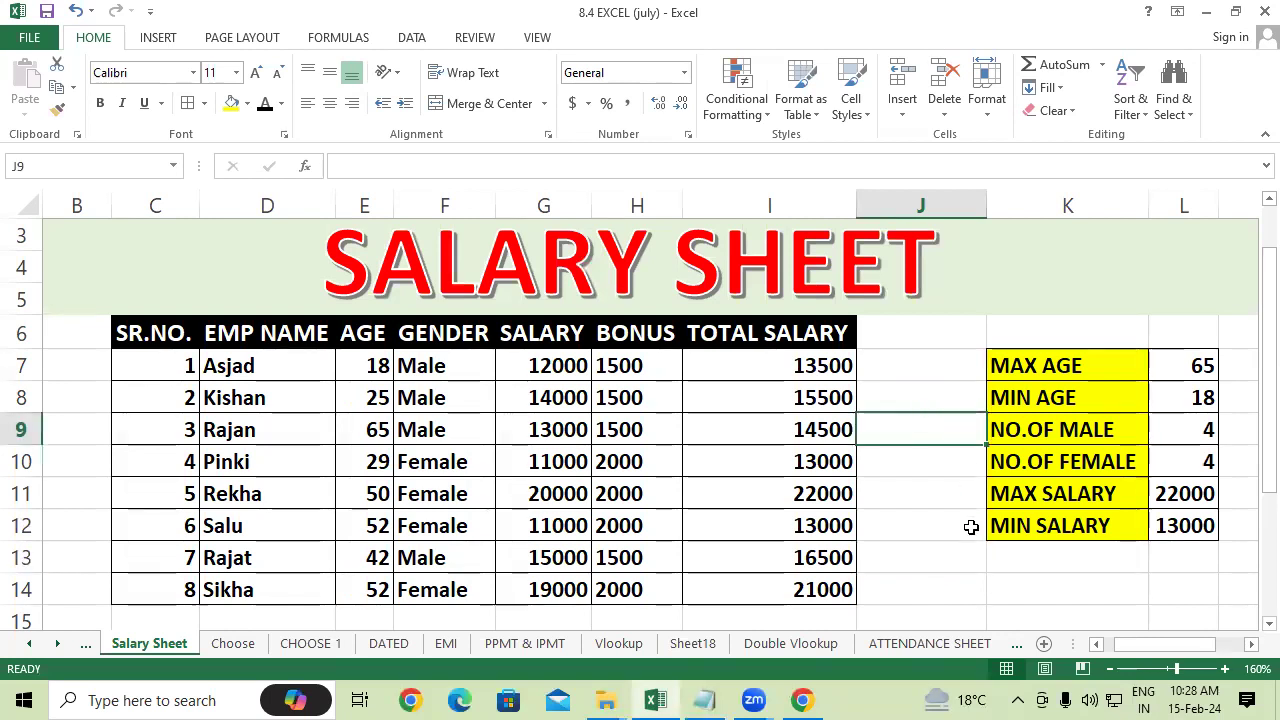
click(976, 580)
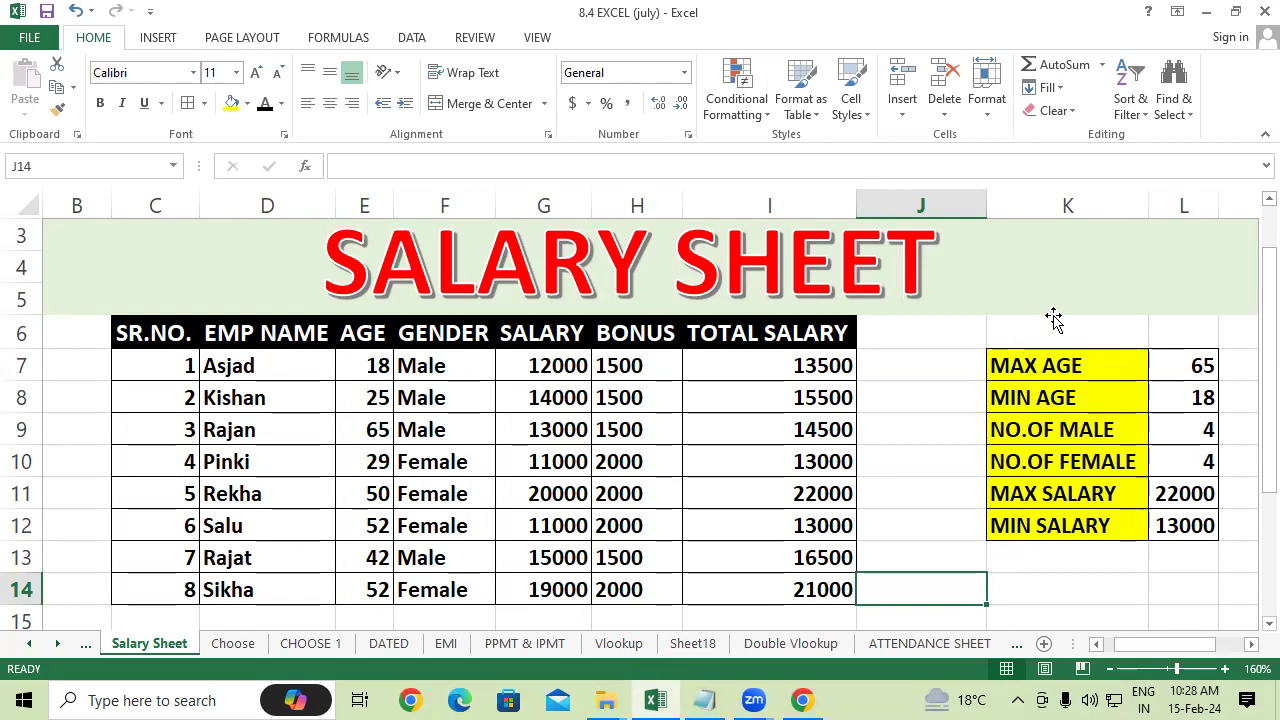
click(1041, 285)
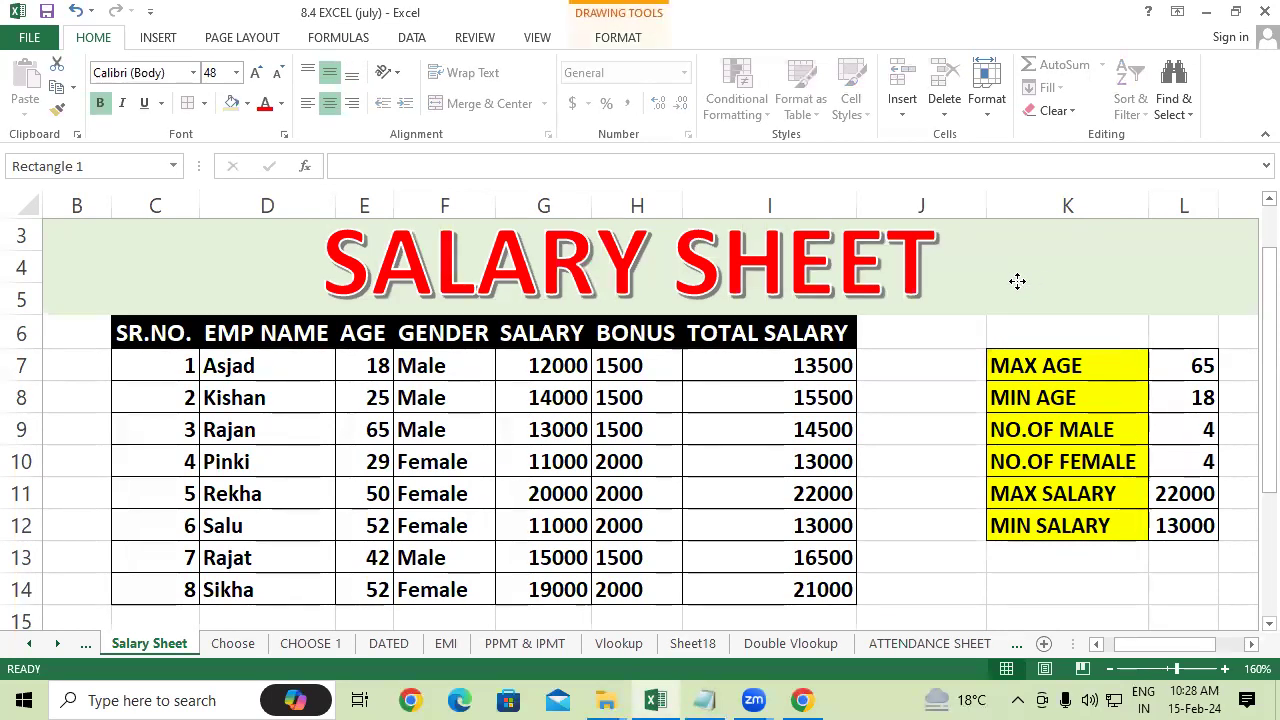
drag(862, 243, 862, 249)
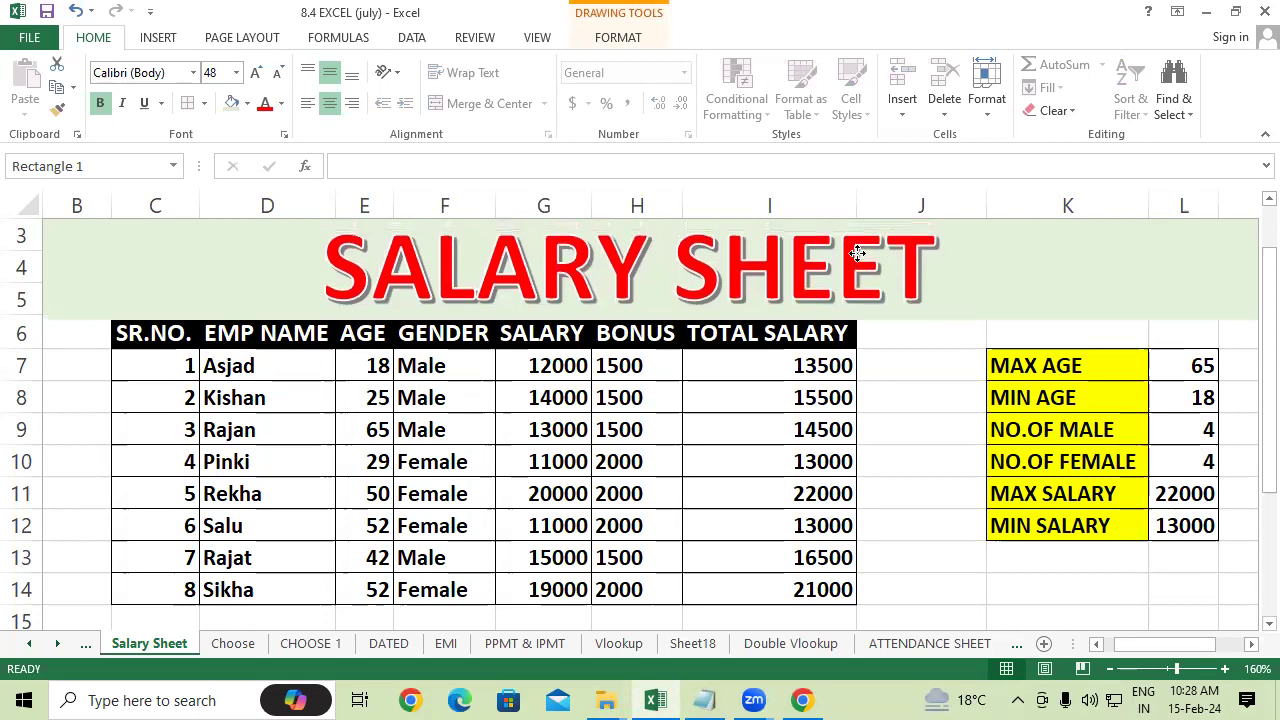
click(908, 524)
mouse_move(1028, 293)
mouse_down()
mouse_move(1023, 275)
mouse_move(1017, 286)
mouse_up()
click(955, 559)
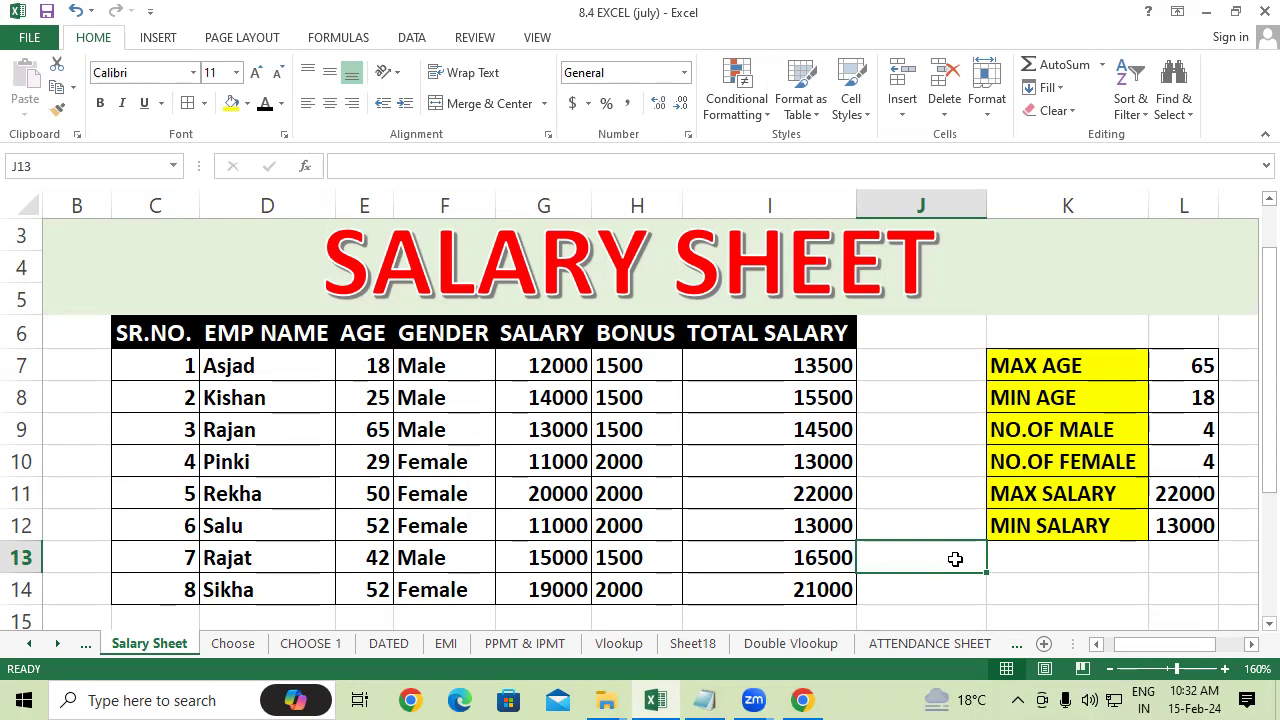
Examine the Gender entries and the bonus formula in cell H9.
drag(450, 366, 472, 459)
click(603, 440)
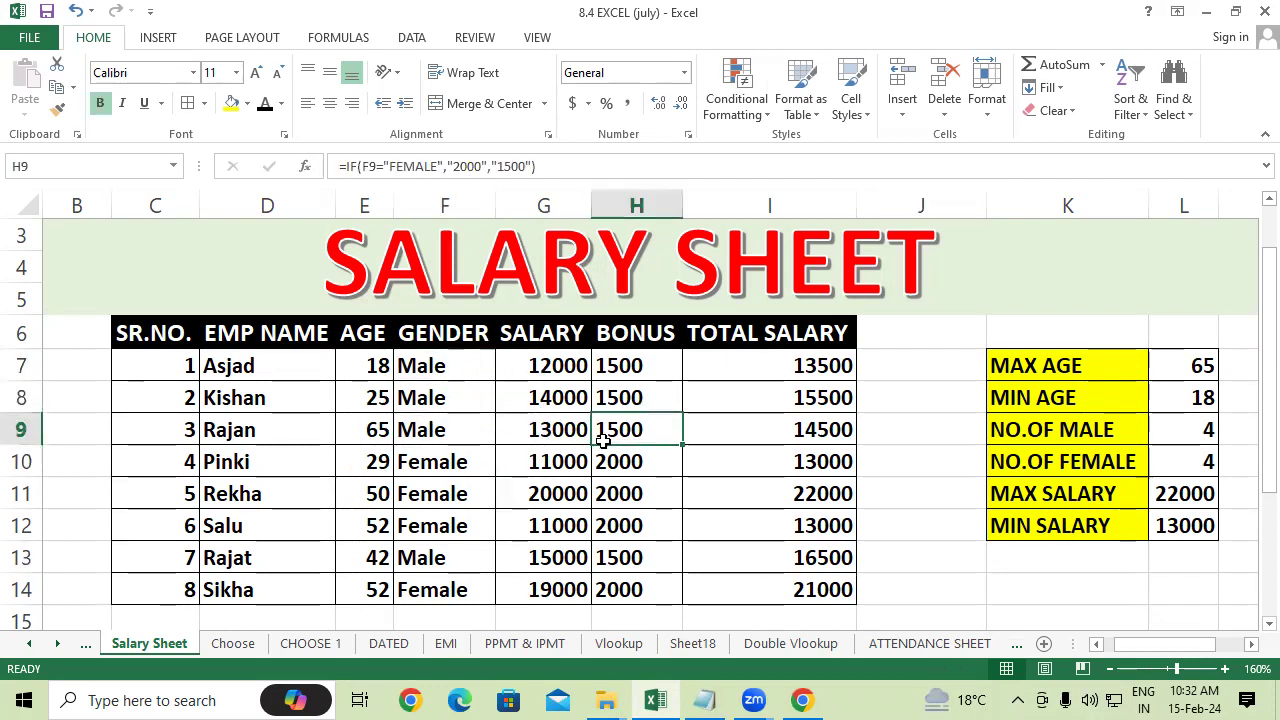
click(908, 316)
drag(442, 375, 455, 530)
click(970, 482)
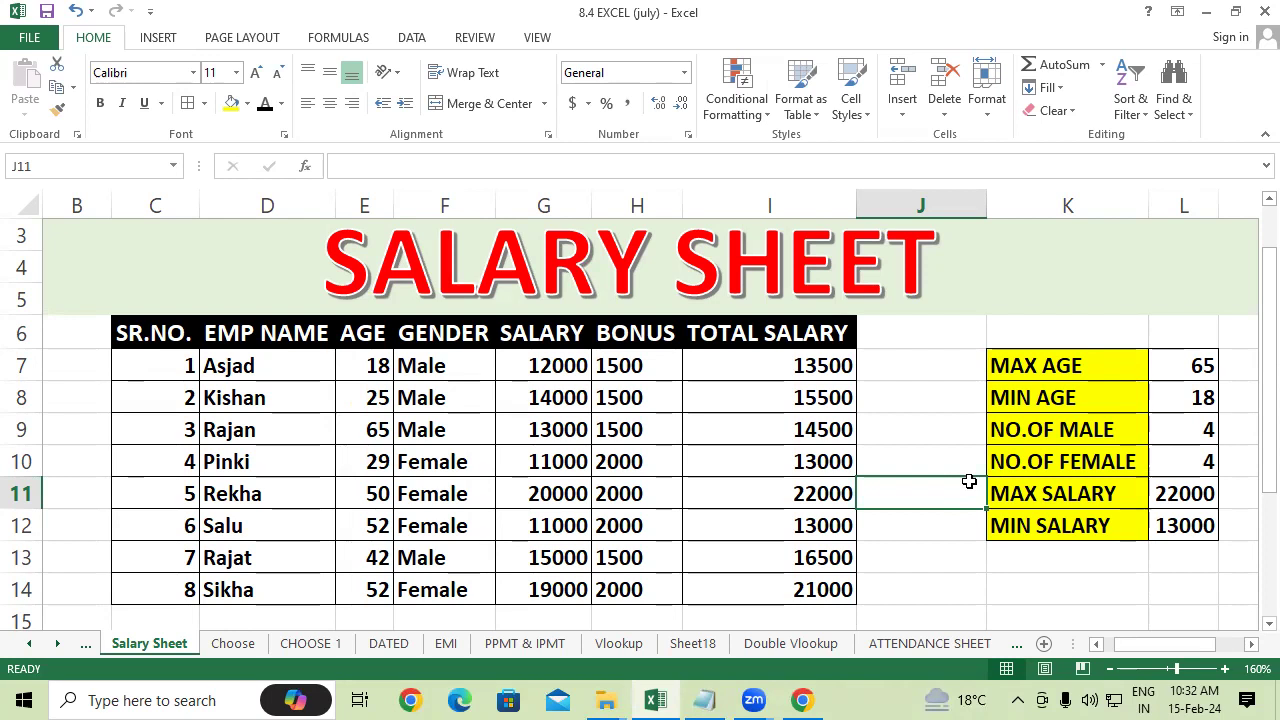
Clear the Bonus and Total Salary values of all employees.
drag(631, 372, 830, 557)
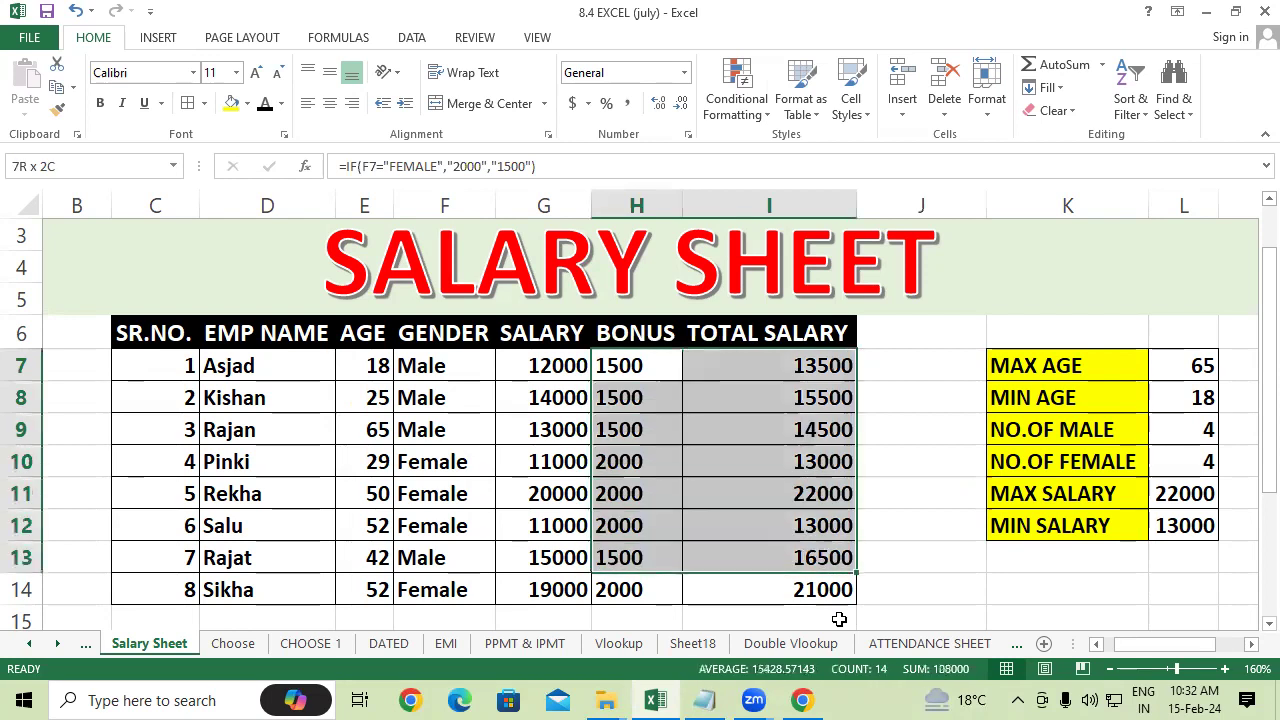
drag(838, 619, 848, 640)
key(Delete)
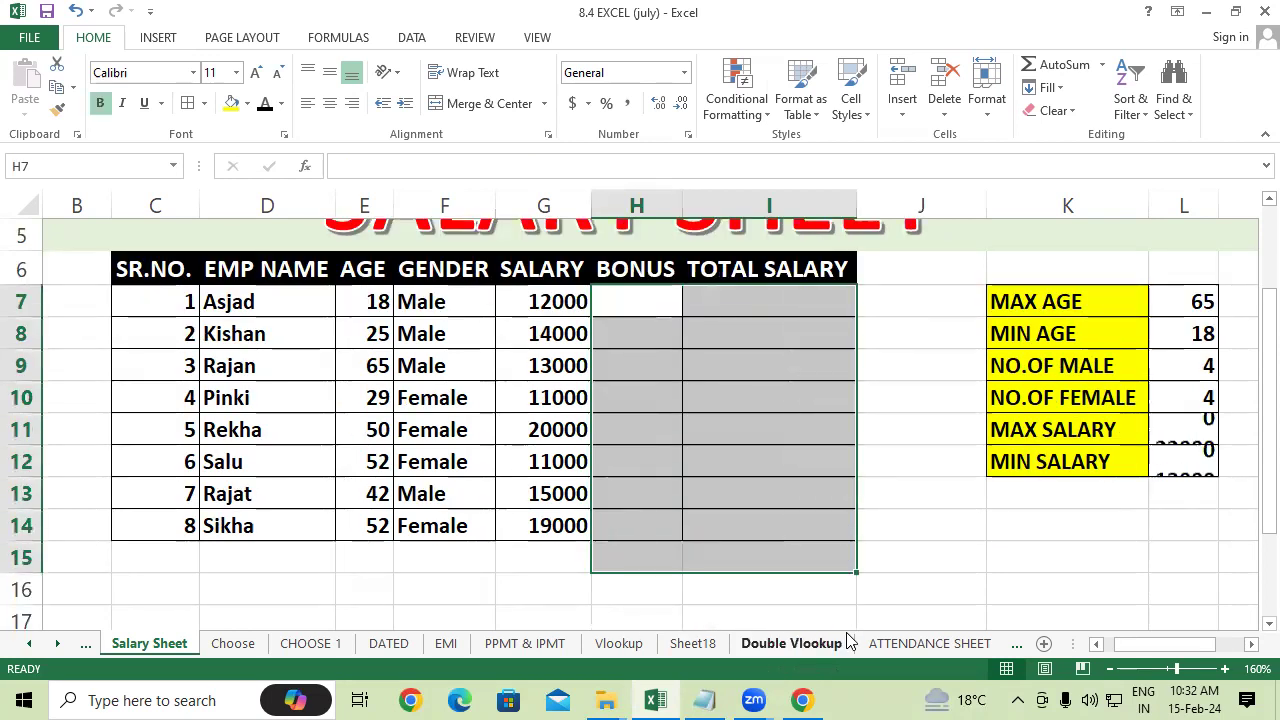
Clear the results in column L beside the summary labels from MAX AGE to MIN SALARY.
click(1026, 558)
drag(1196, 270, 1227, 483)
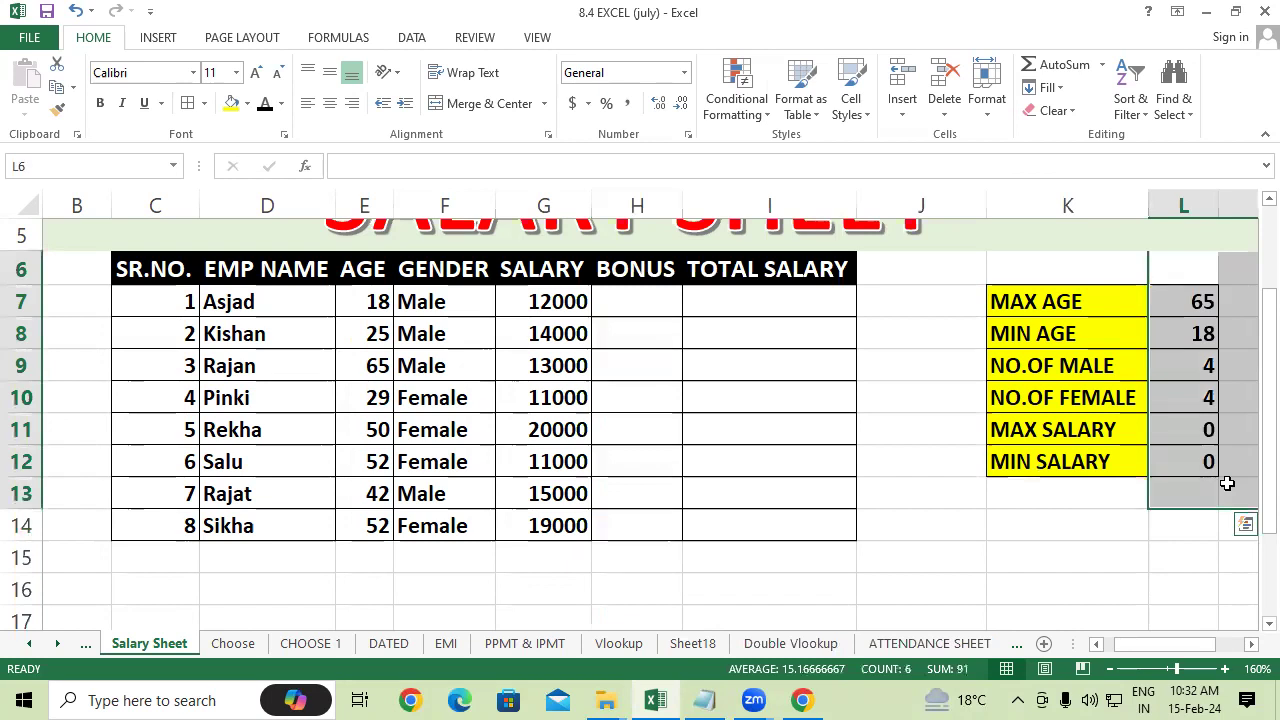
key(Delete)
click(976, 519)
scroll(974, 514, up, 1)
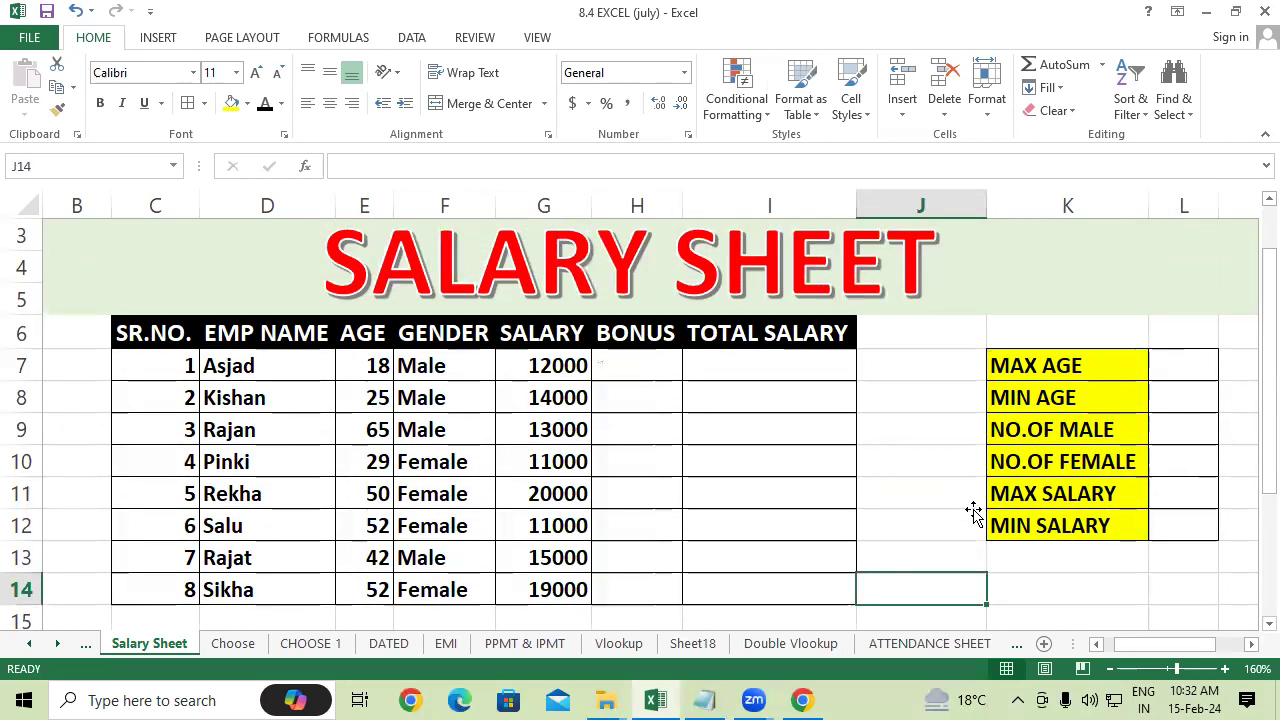
Examine the serial number, employee name, age, gender and salary columns and the empty Bonus and Total Salary cells.
drag(172, 338, 180, 428)
drag(266, 338, 268, 430)
drag(364, 336, 372, 462)
drag(425, 362, 442, 430)
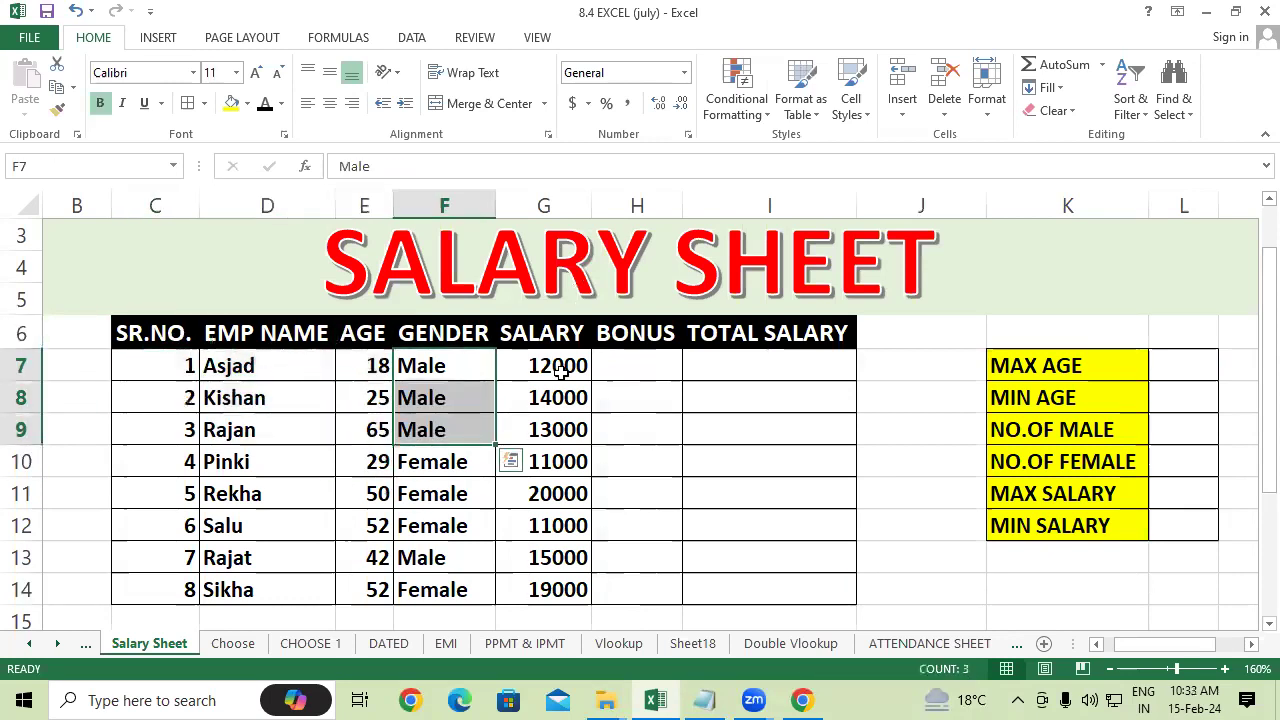
drag(562, 370, 650, 458)
click(752, 446)
click(640, 398)
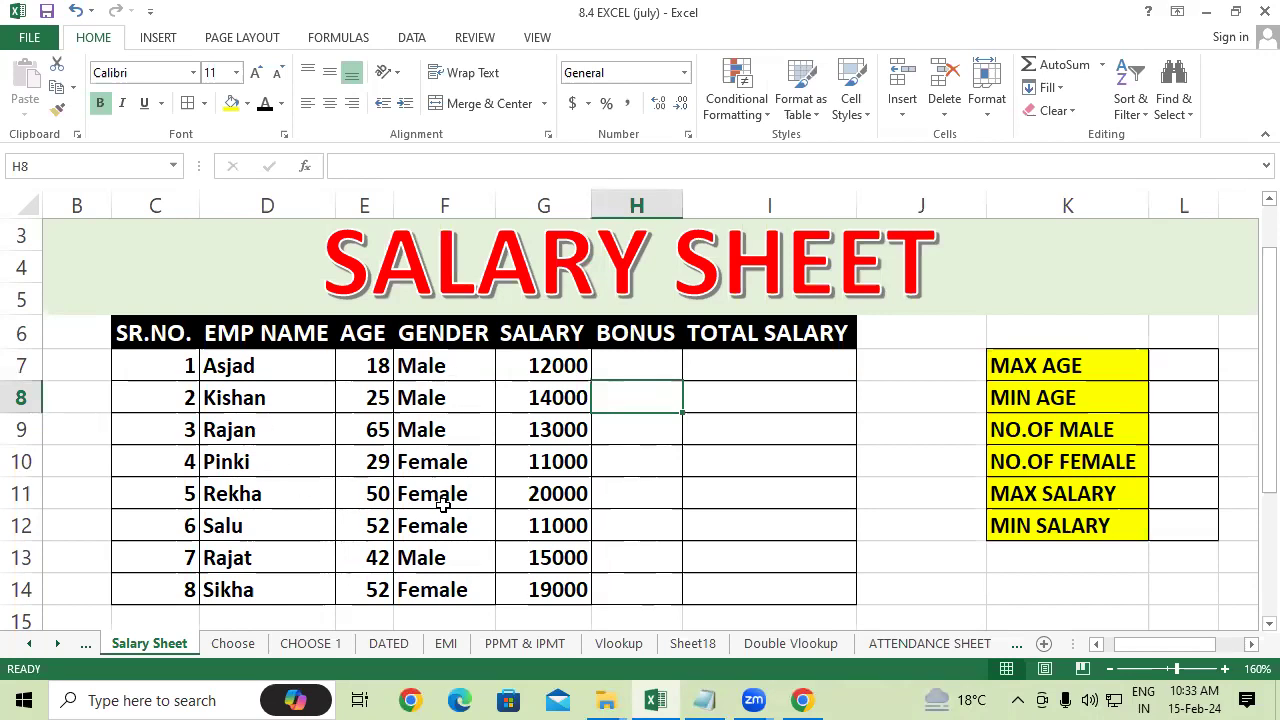
Enter Male in F15 and Female in F16, below the Gender column.
scroll(445, 505, down, 1)
click(414, 580)
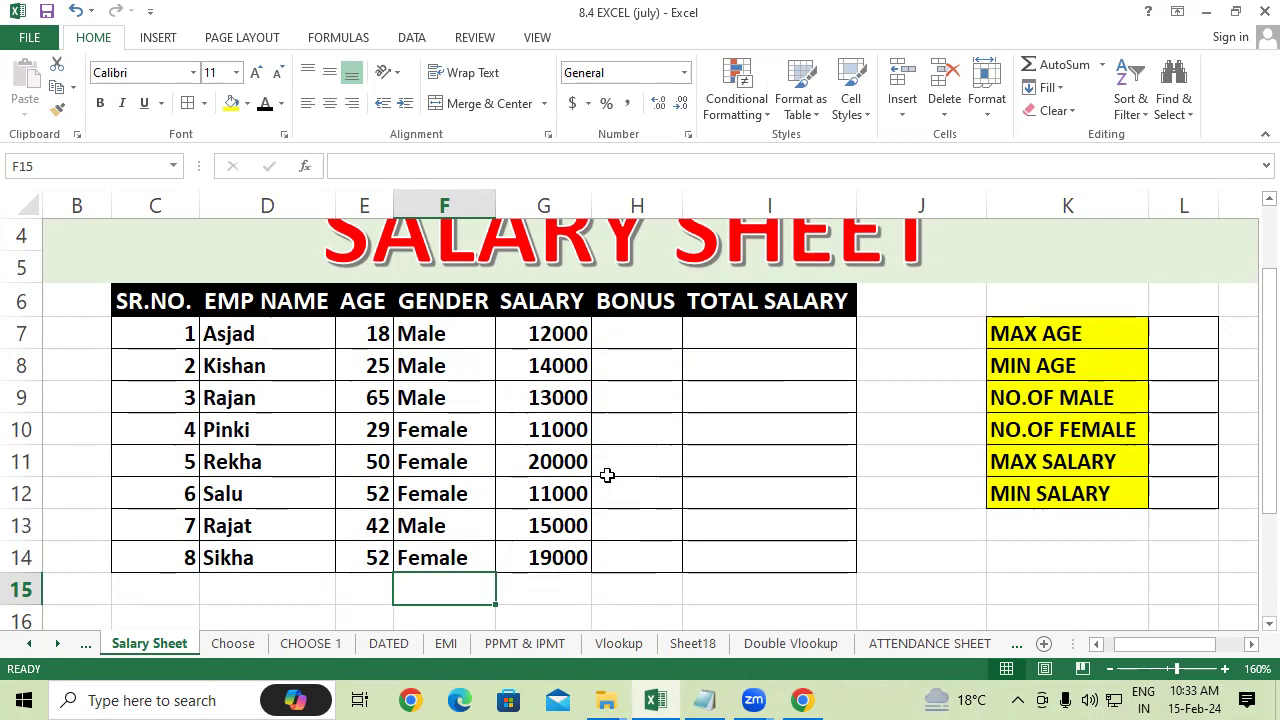
text(Male)
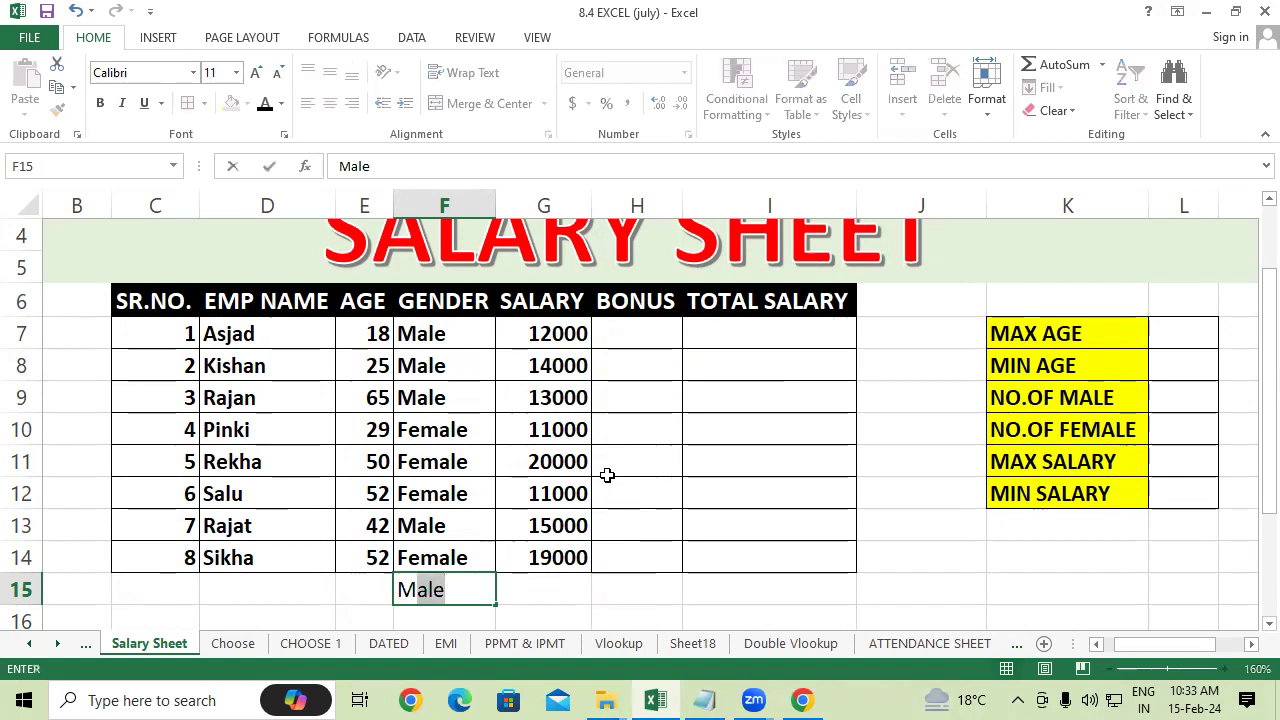
key(Return)
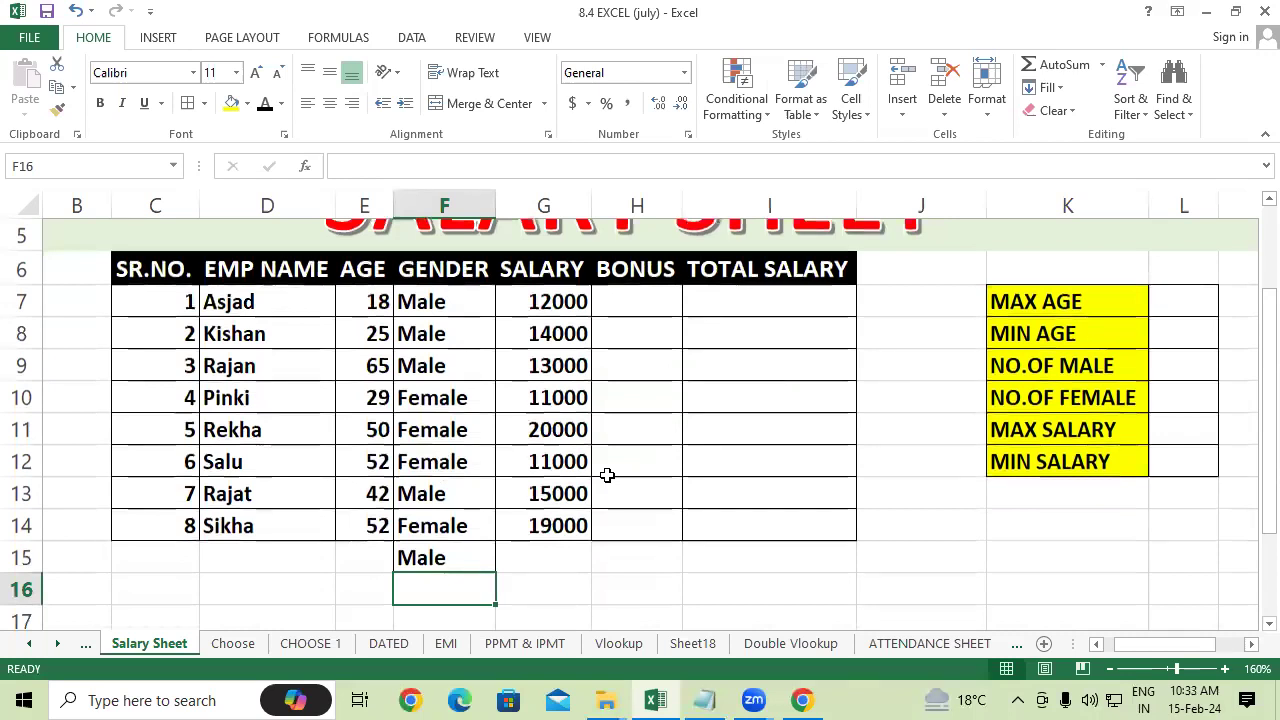
text(Female)
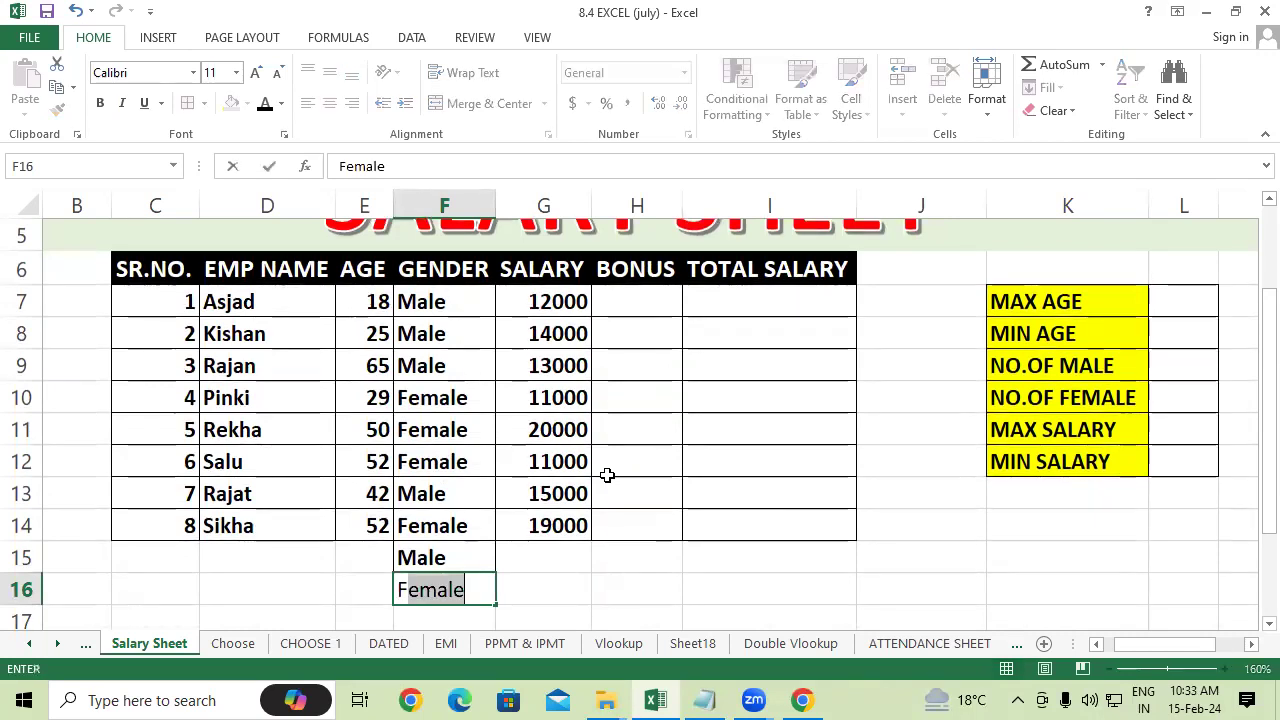
key(Return)
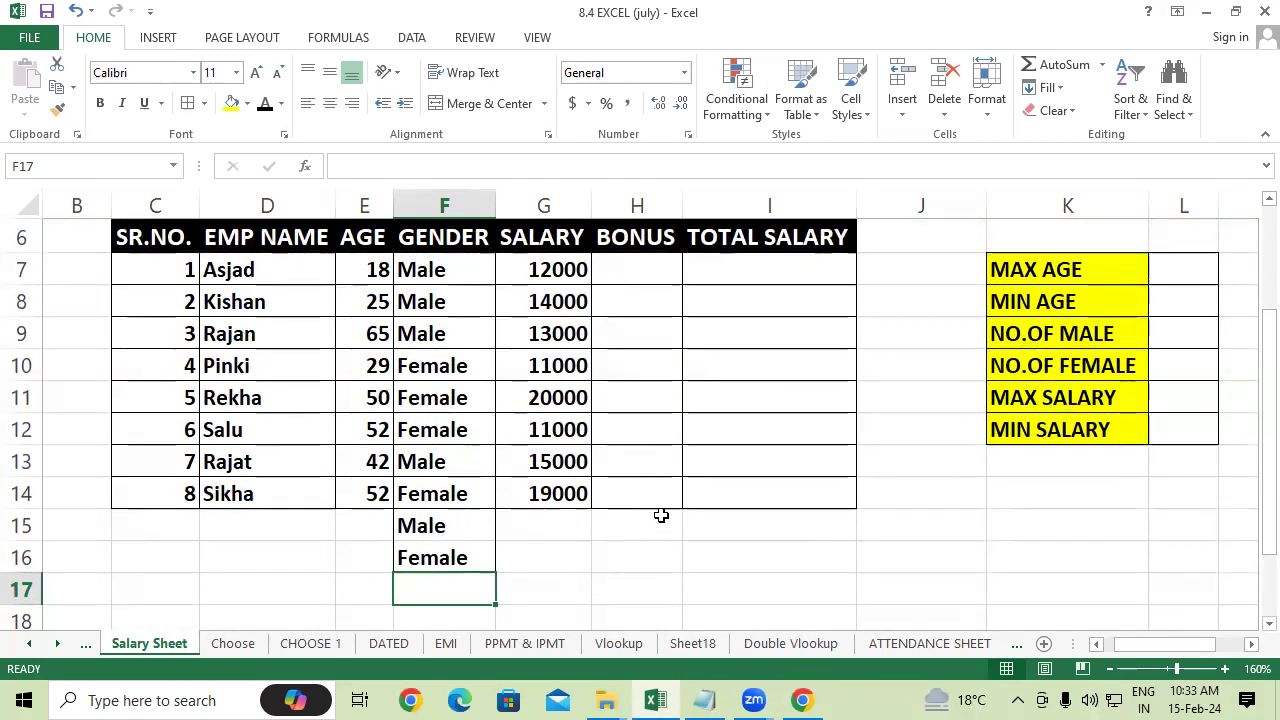
Enter the first two employees' names in D15 and D16 using the suggestions from the column above.
click(254, 529)
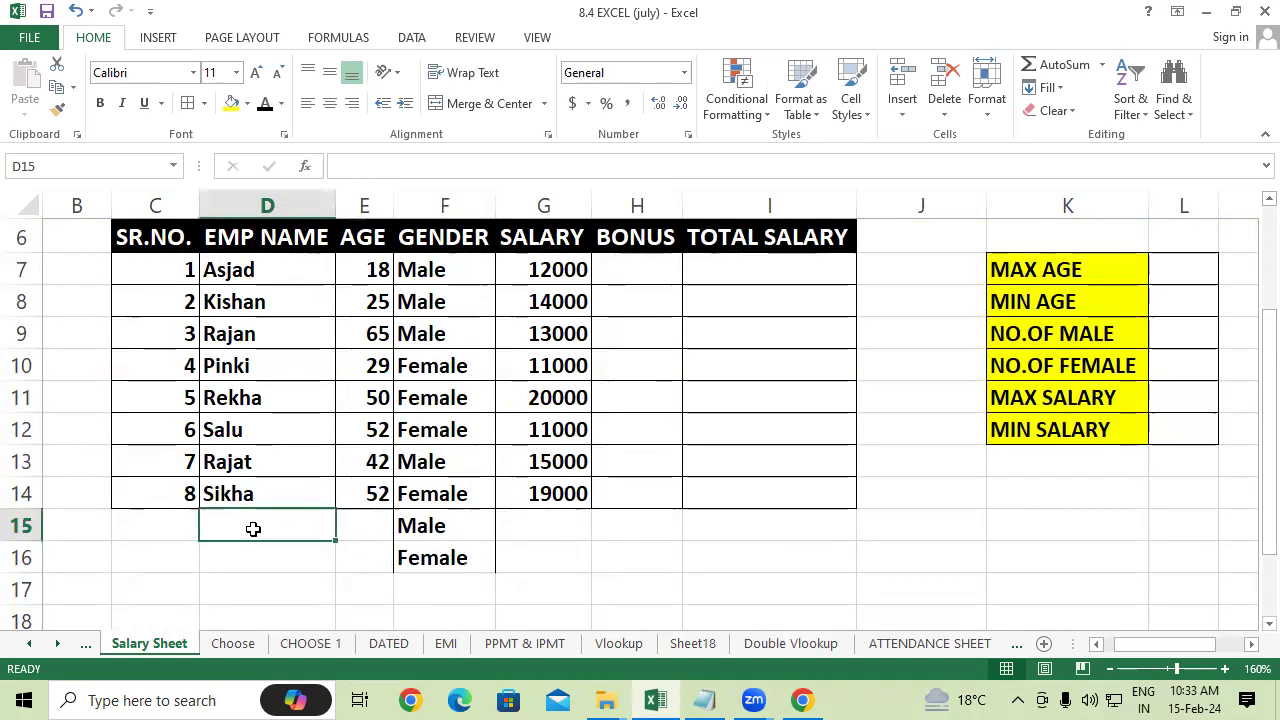
text(A)
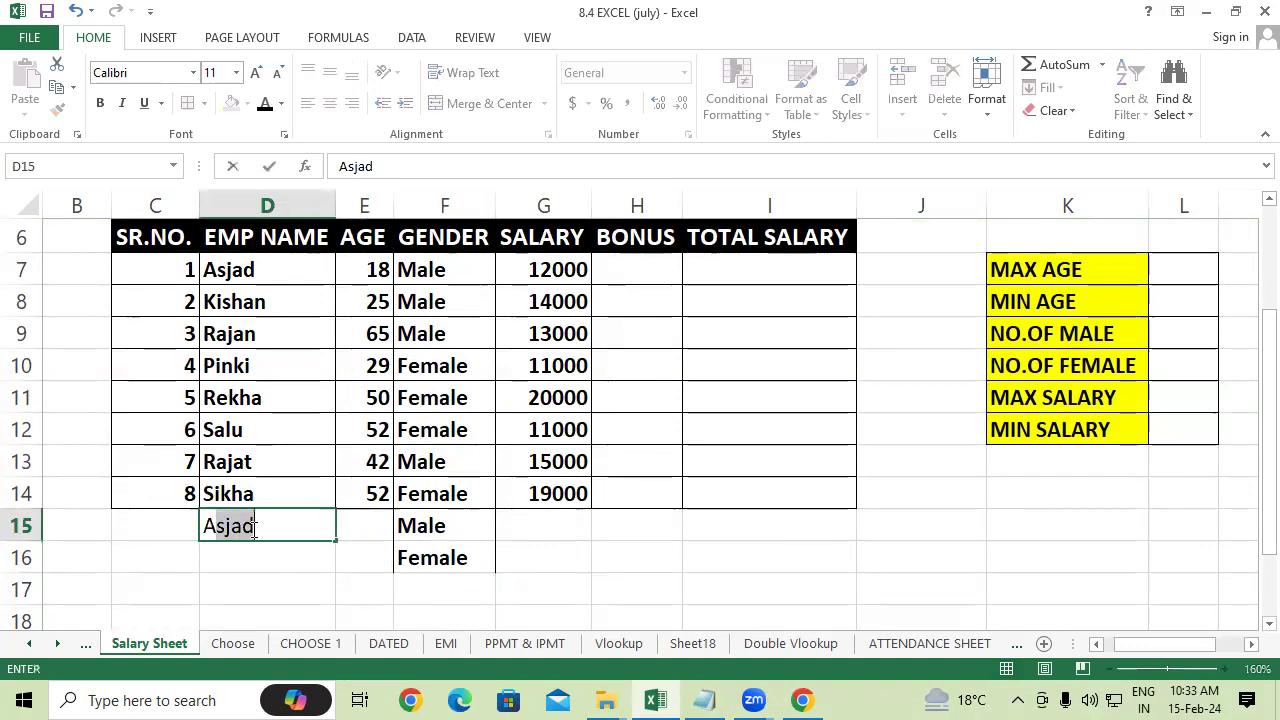
key(Return)
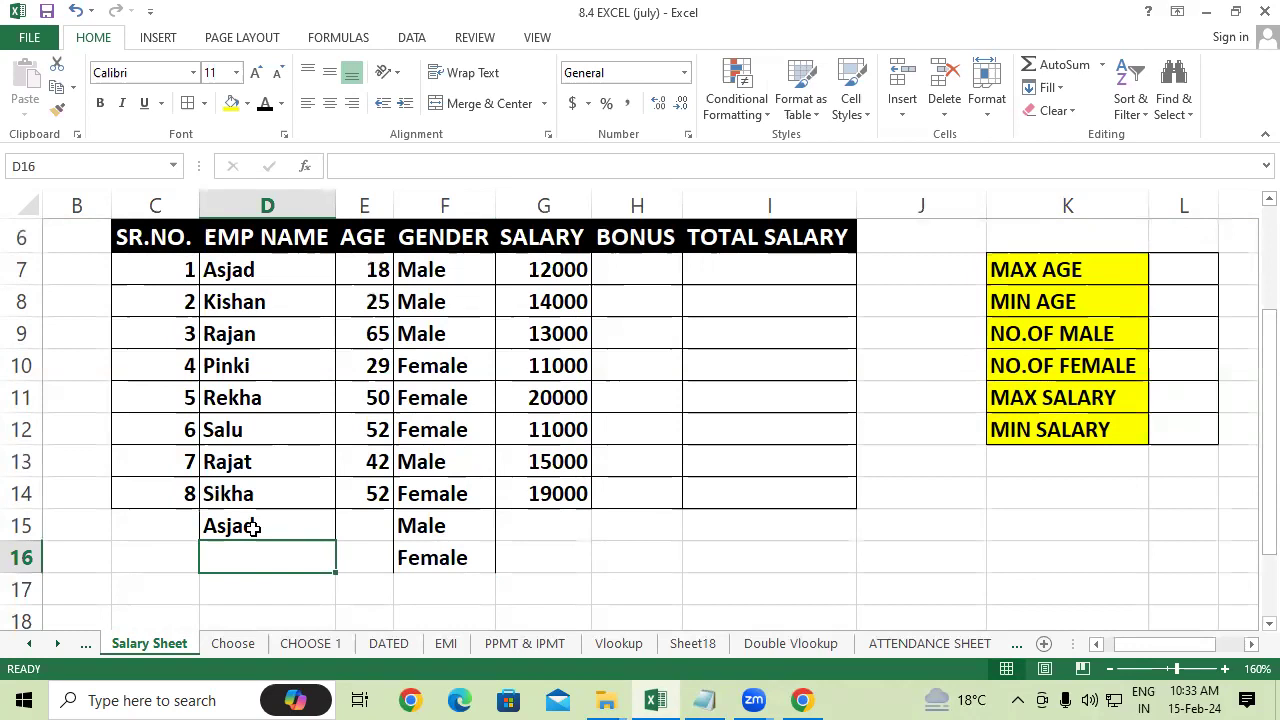
text(Kishan)
key(Return)
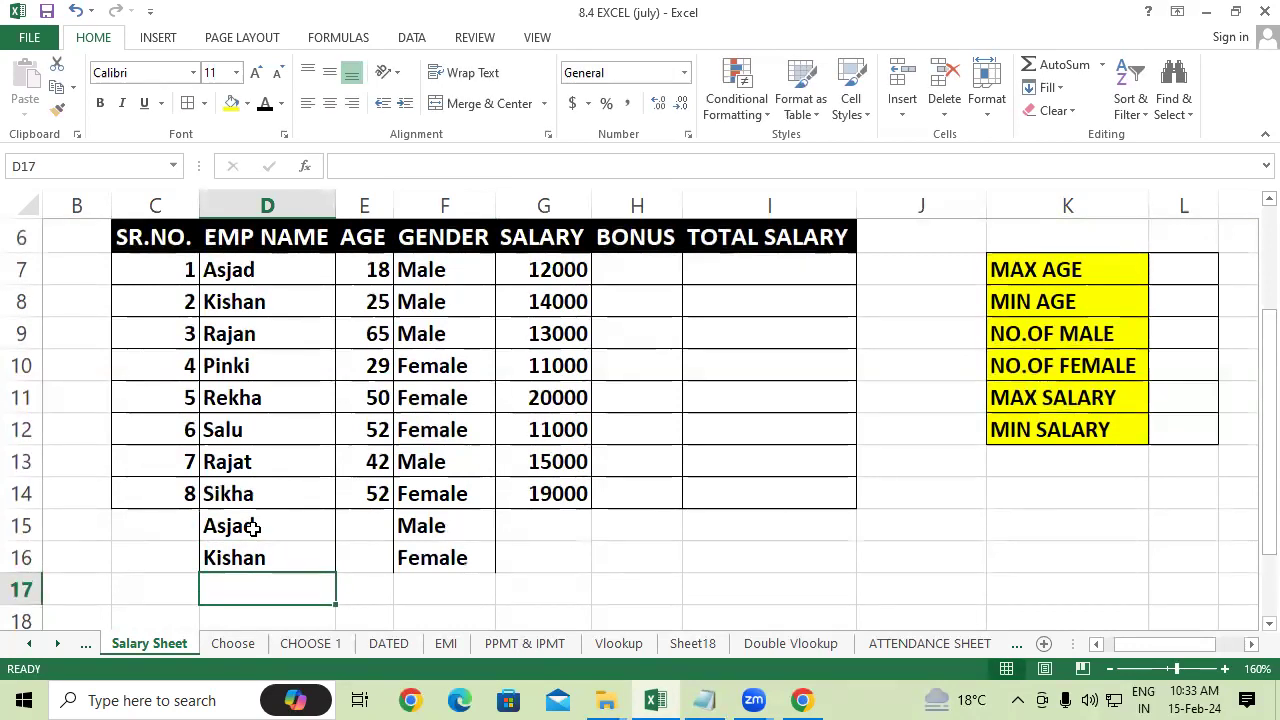
Delete the trial names and genders in C15:F16, below the table.
drag(126, 526, 486, 580)
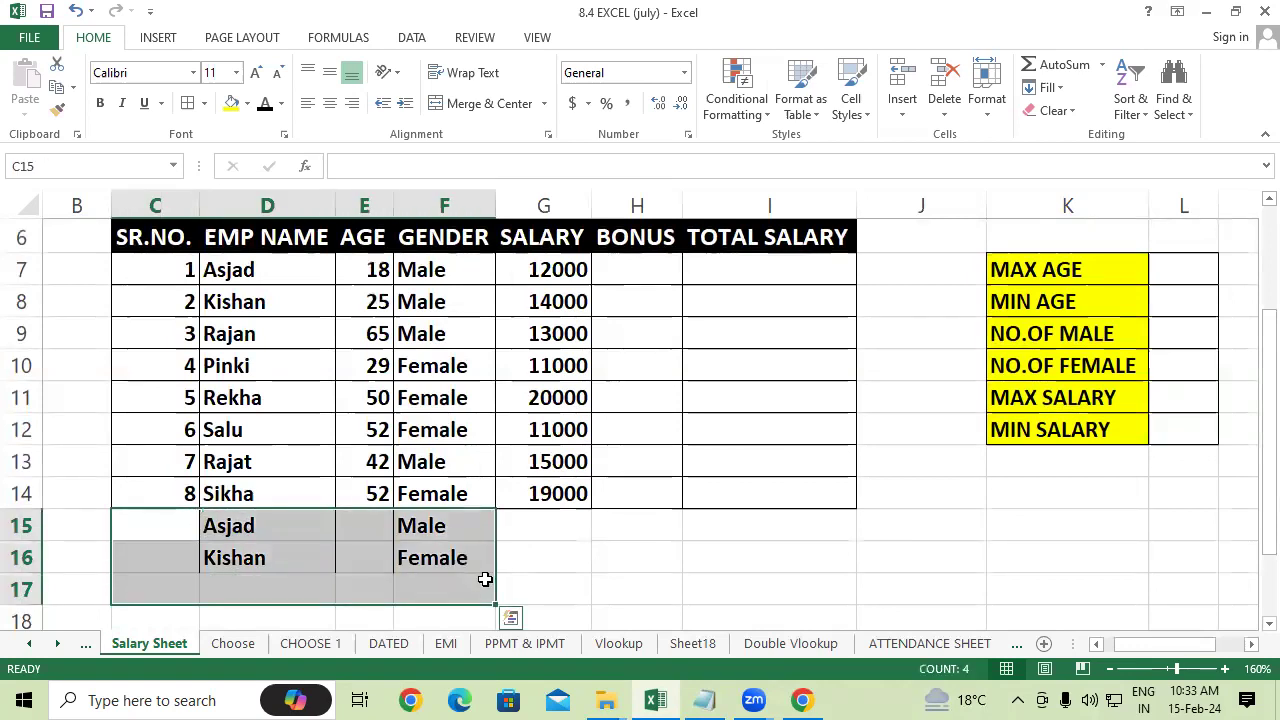
text(\)
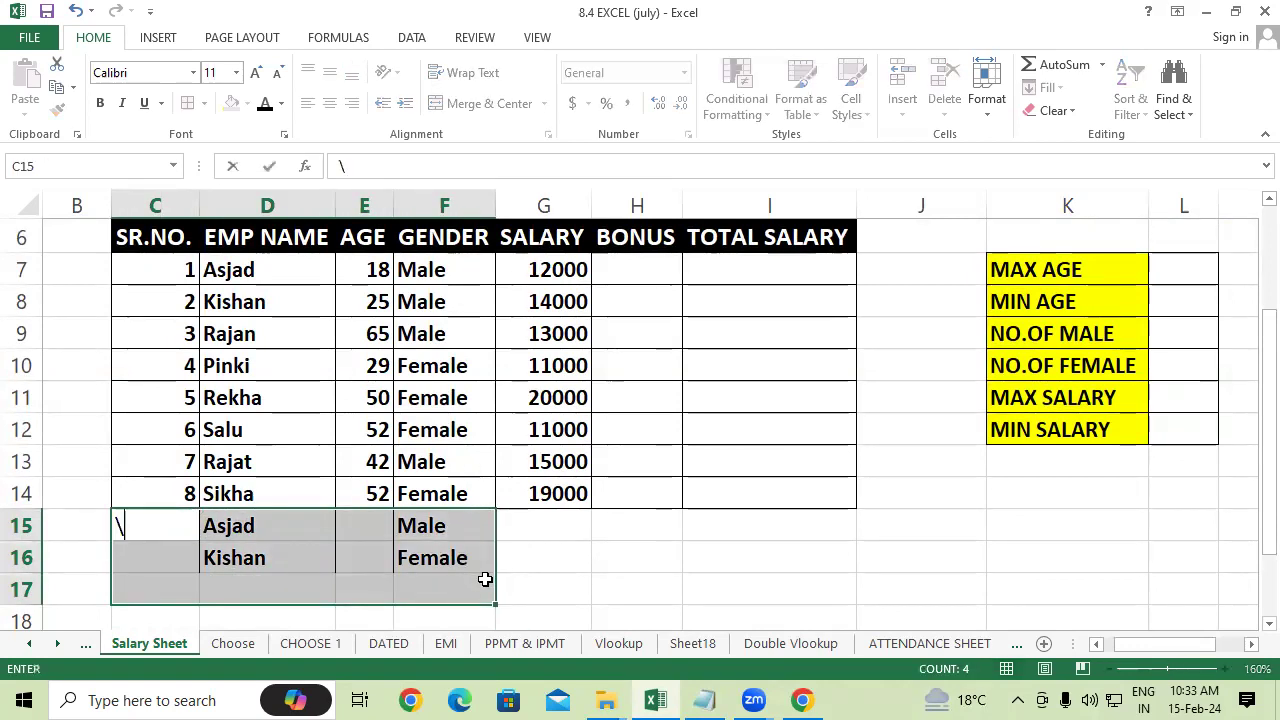
key(BackSpace)
click(571, 578)
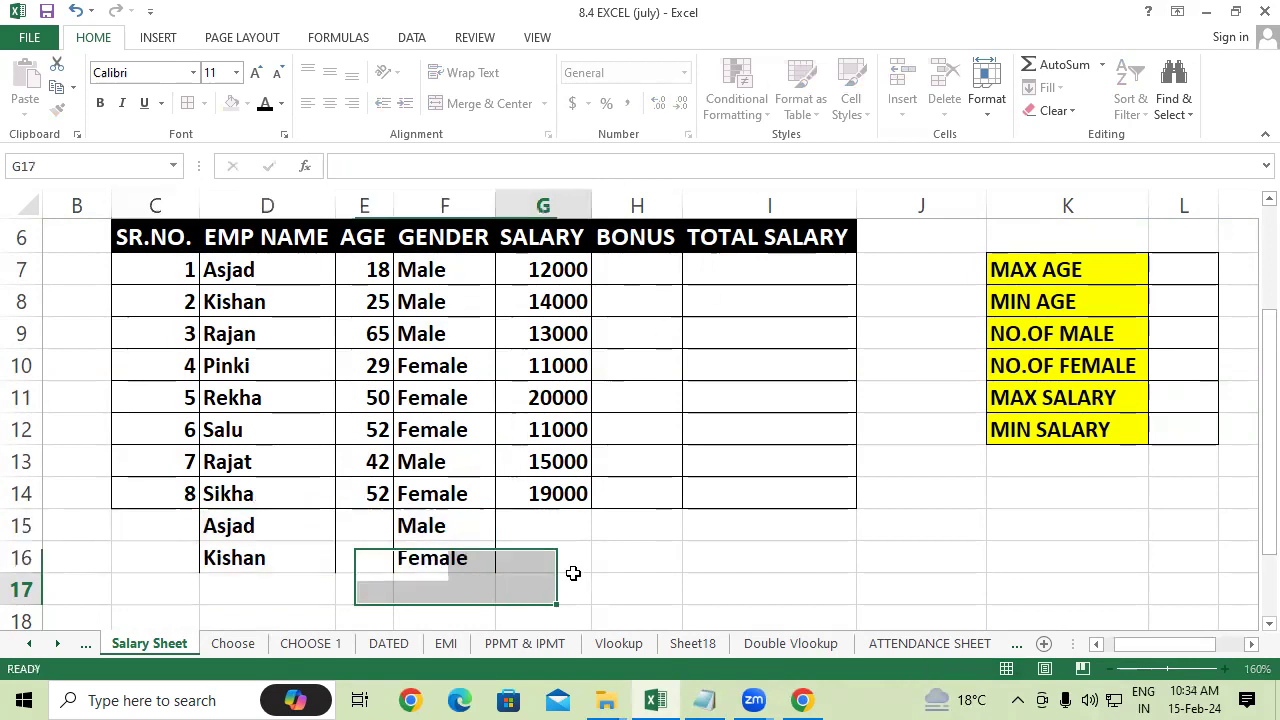
drag(157, 519, 349, 569)
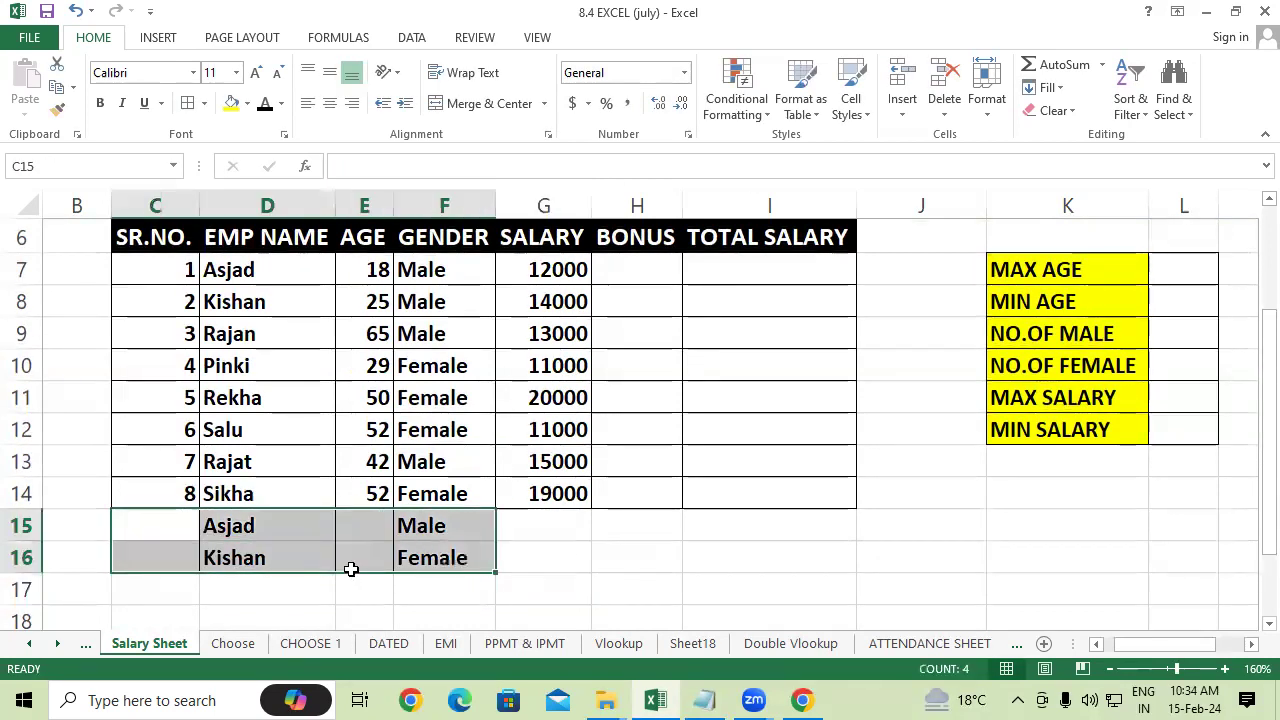
key(Delete)
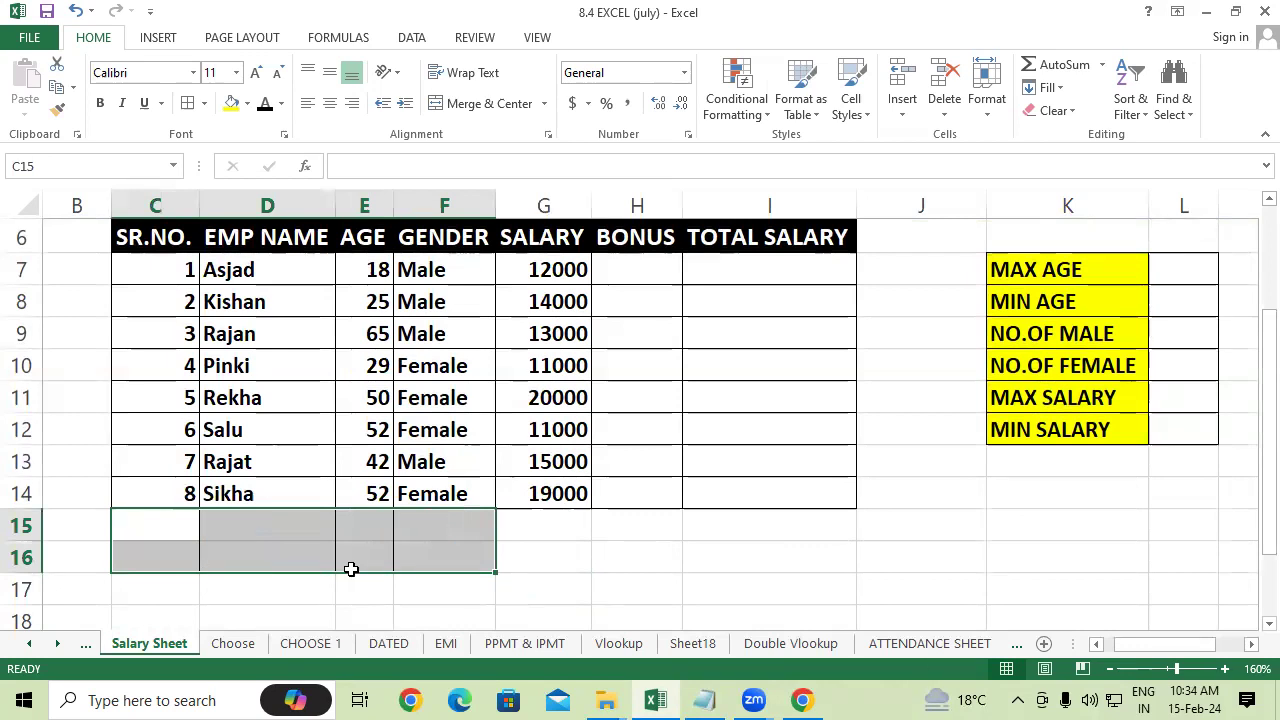
click(592, 553)
Clear the leftover borders from the empty cells directly below the salary table.
drag(115, 531, 637, 609)
click(1033, 110)
click(1062, 137)
click(823, 526)
click(917, 479)
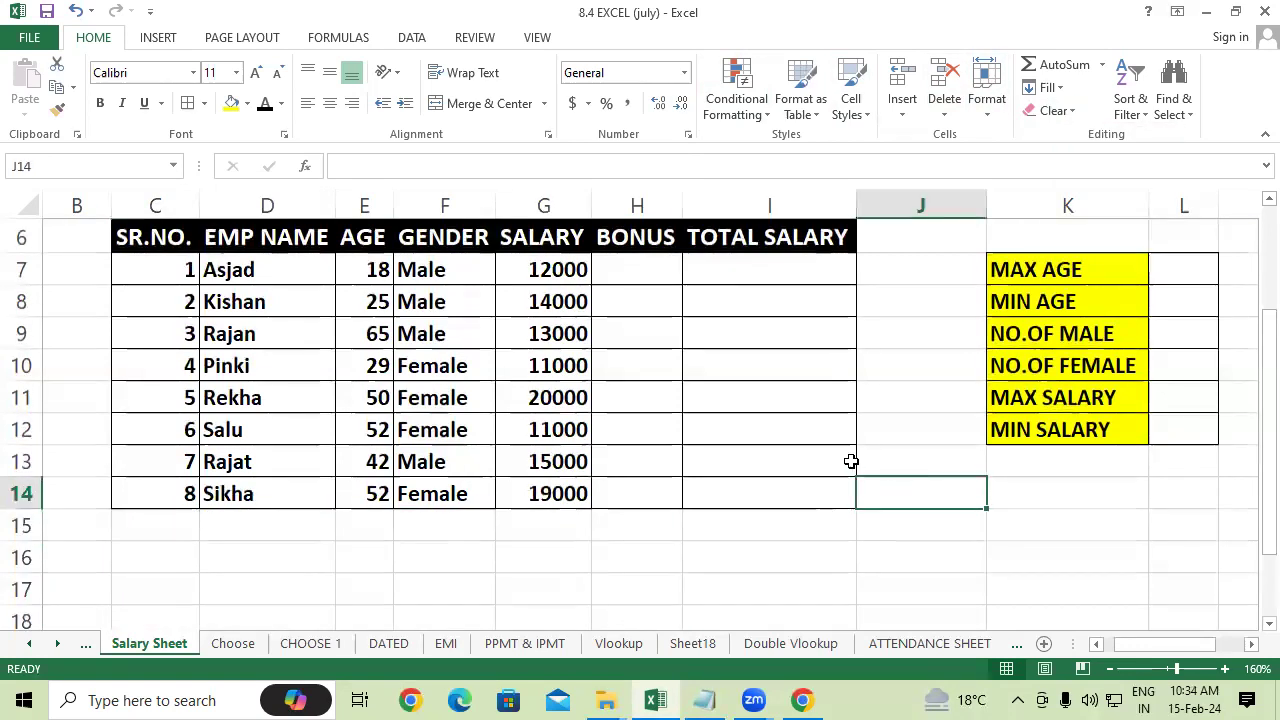
Reposition the SALARY SHEET banner so that its lower edge sits just above the table header row.
scroll(851, 460, up, 2)
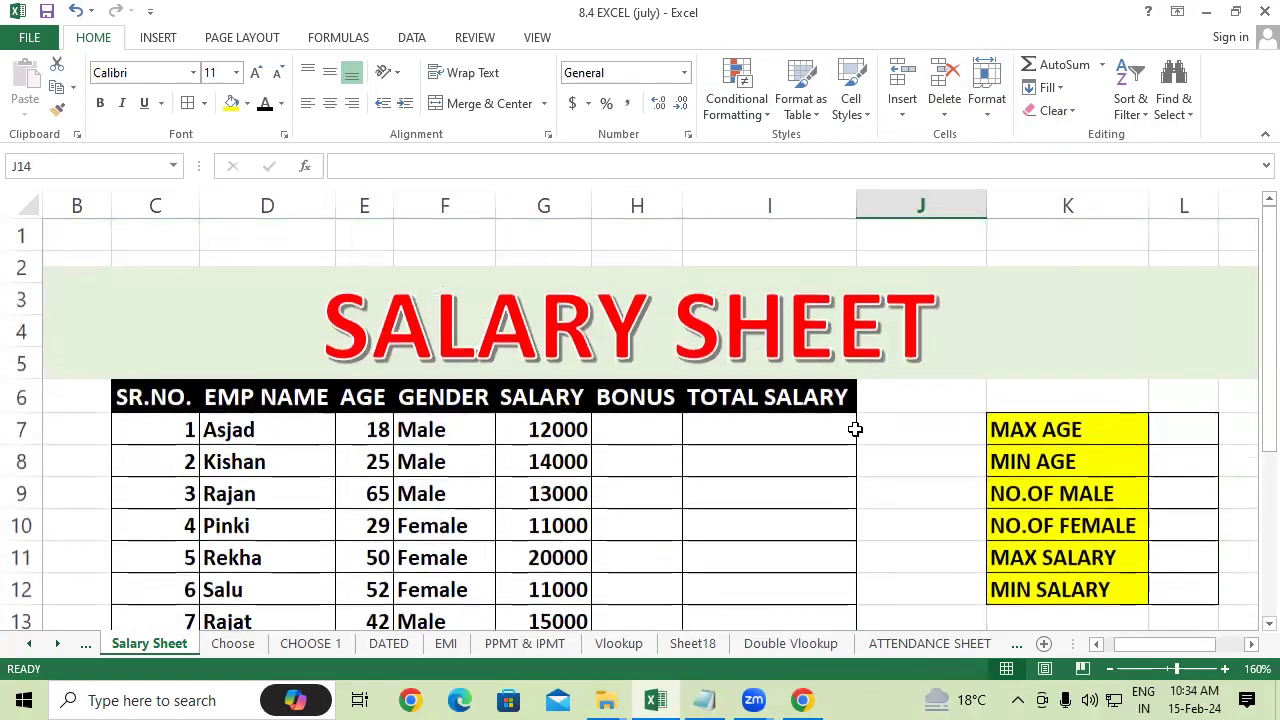
click(1021, 303)
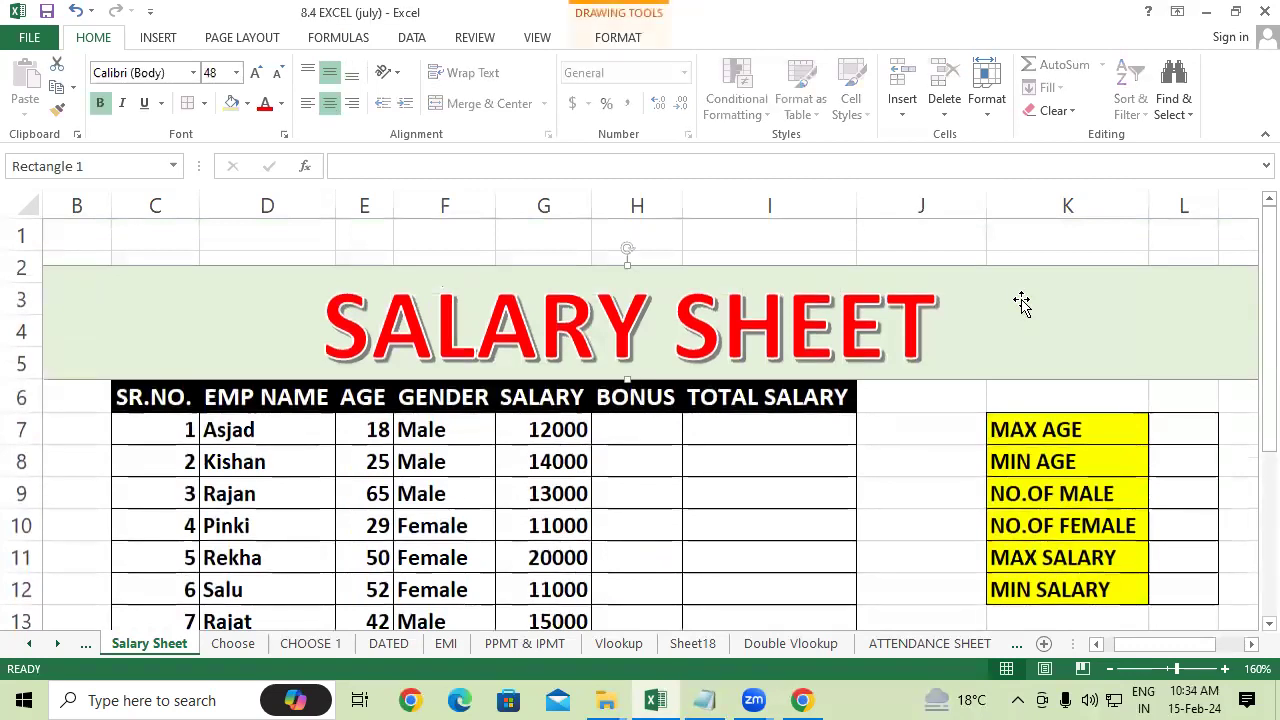
drag(1021, 303, 1006, 286)
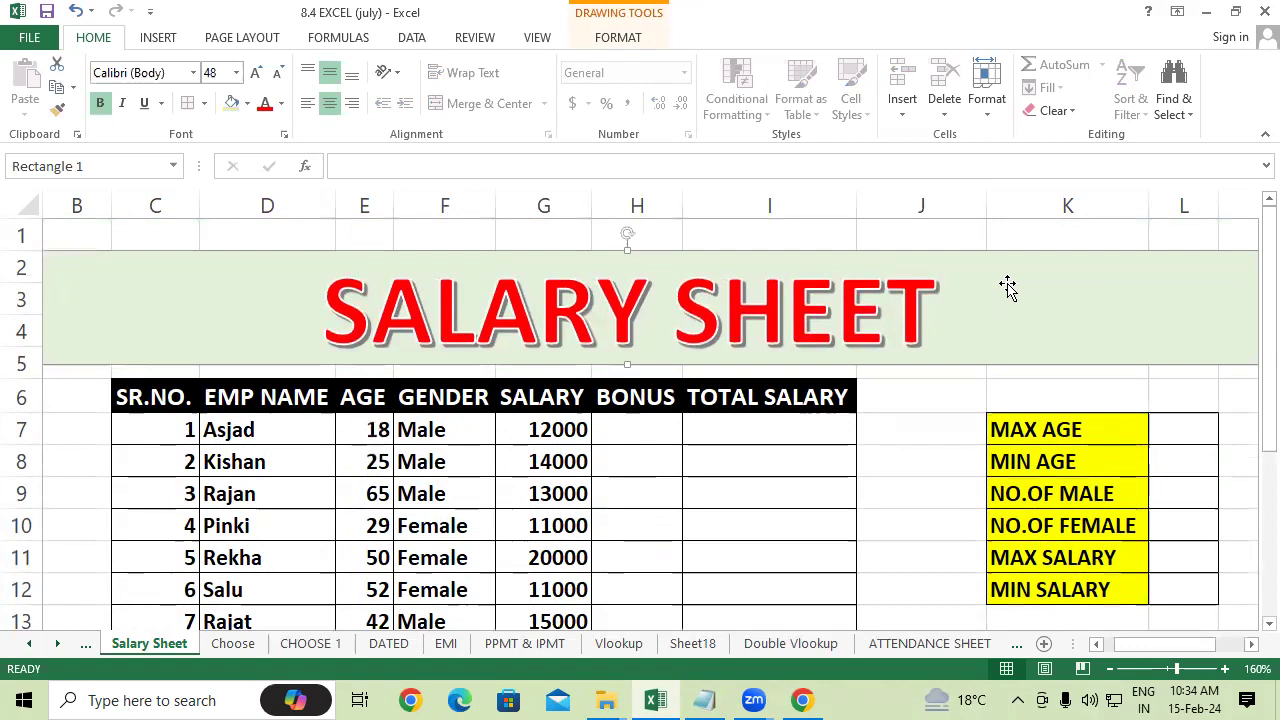
click(793, 517)
scroll(792, 515, down, 1)
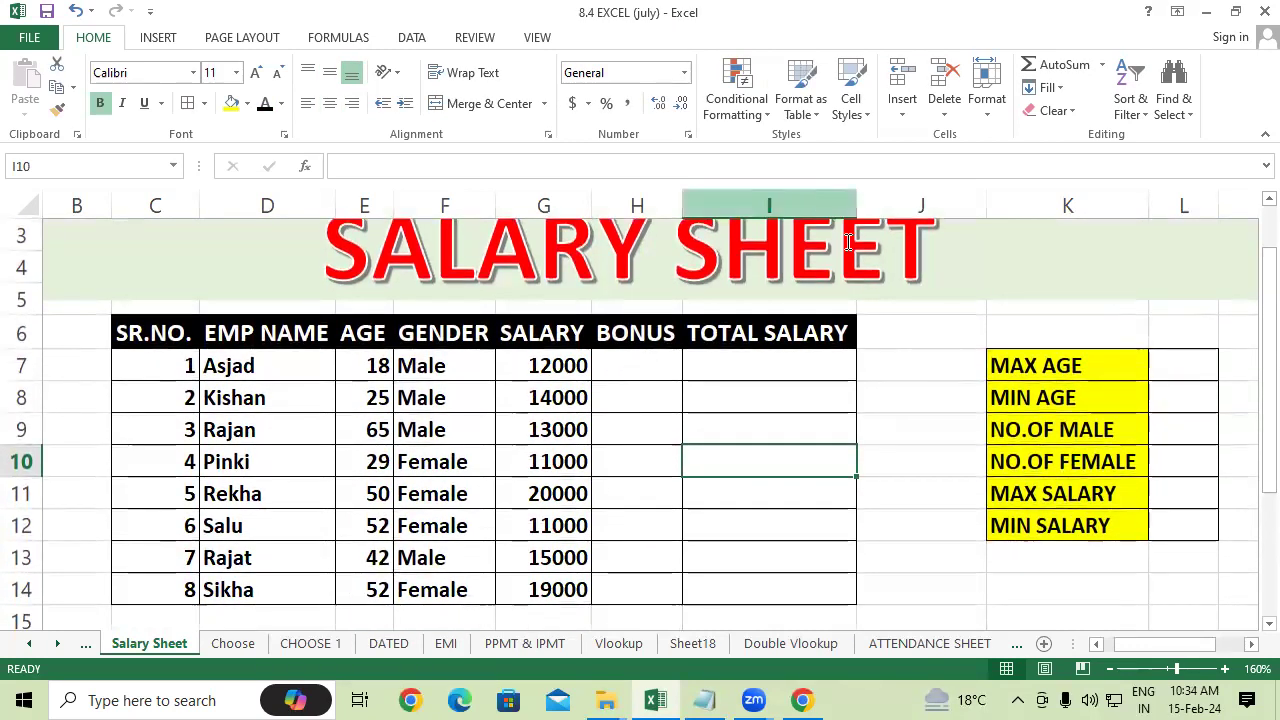
drag(1003, 277, 1006, 285)
click(911, 461)
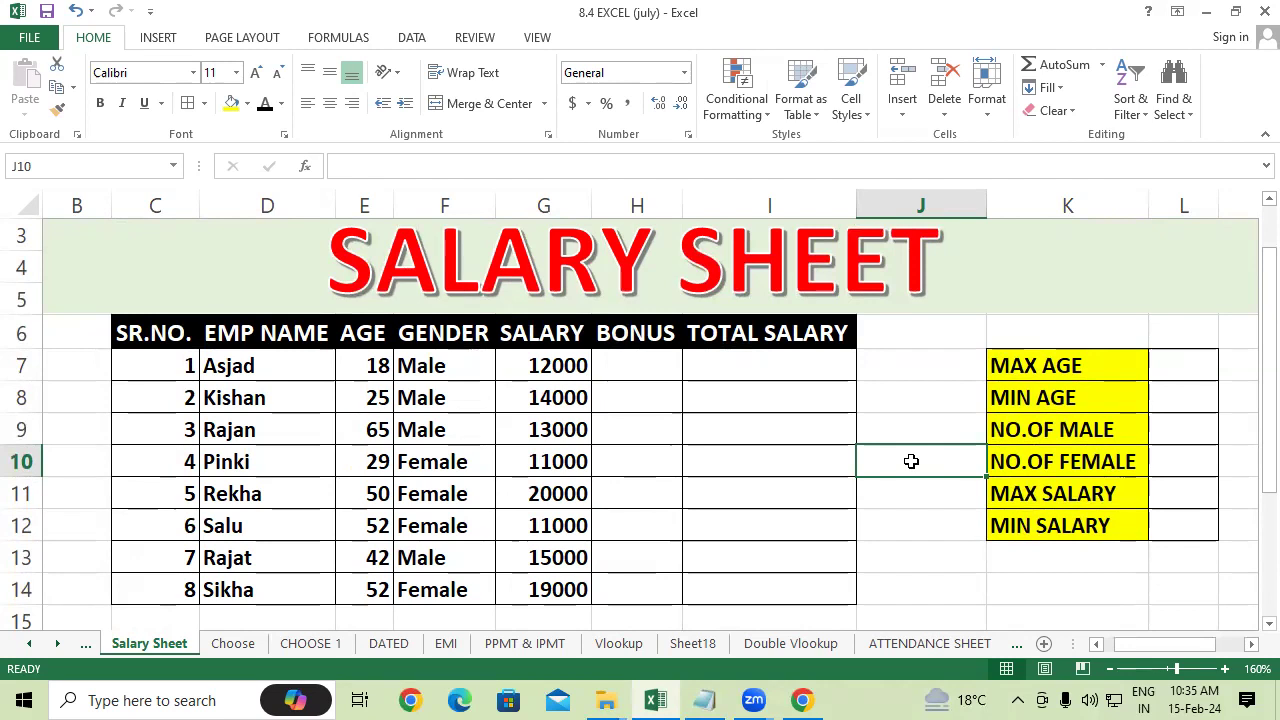
Enter the bonus formula =IF(F7="MALE","2000","1500") in H7, testing the first employee's gender.
click(633, 365)
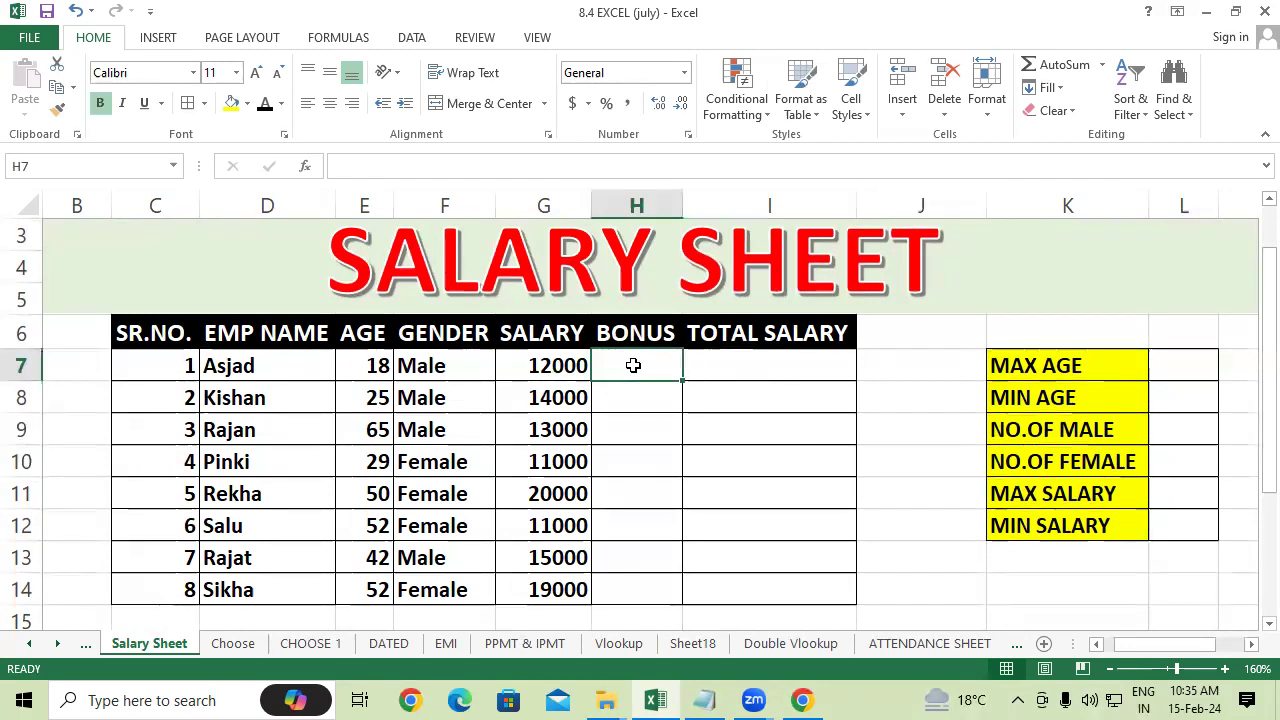
text(=)
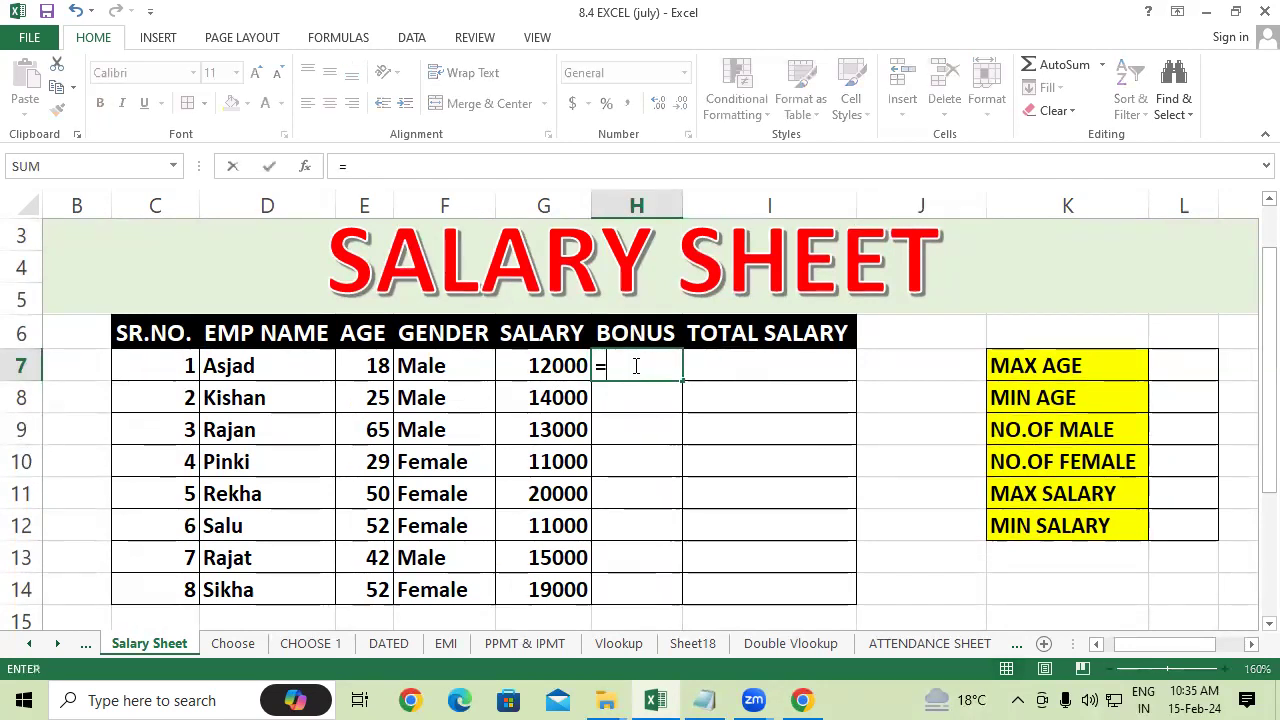
text(F()
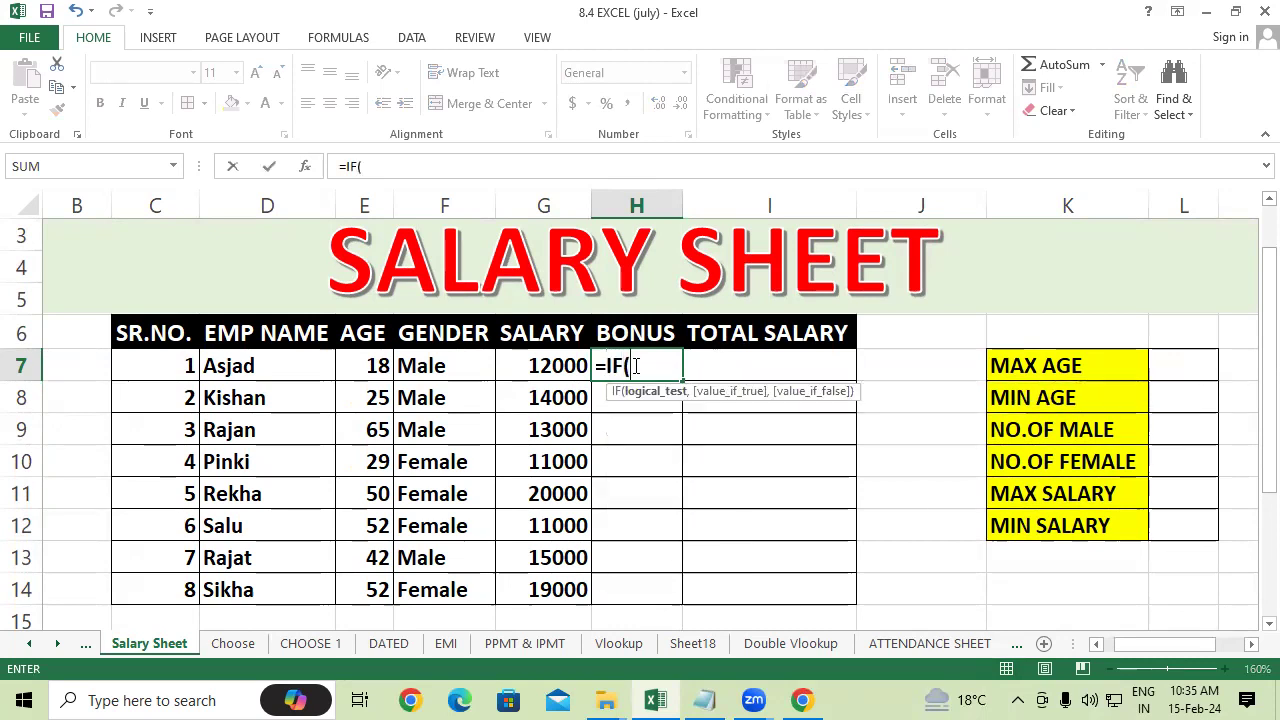
click(452, 372)
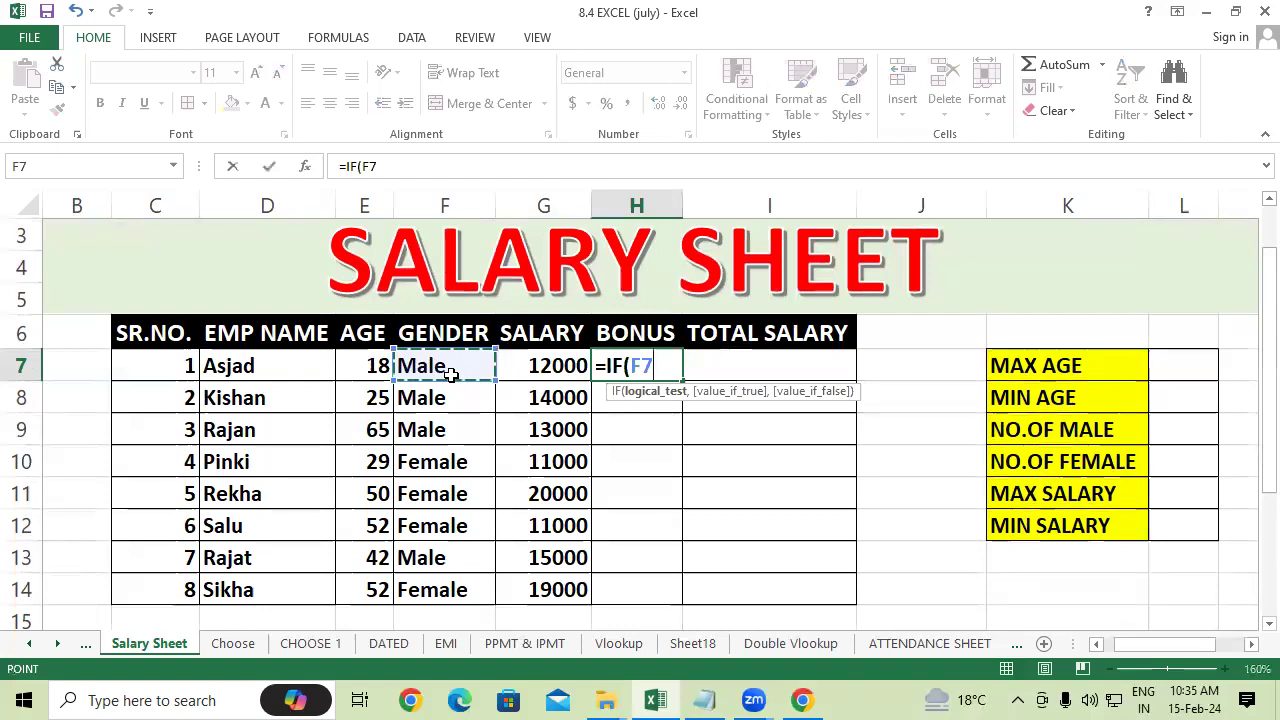
text(=)
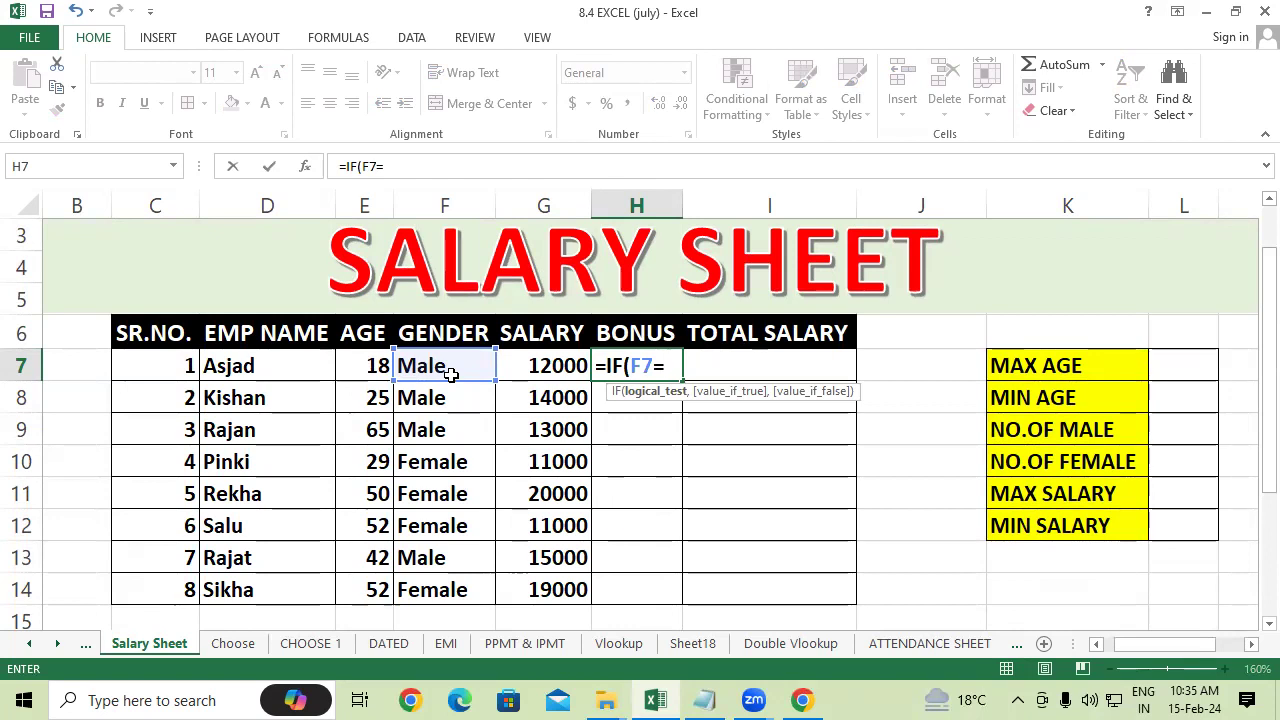
text("MALE")
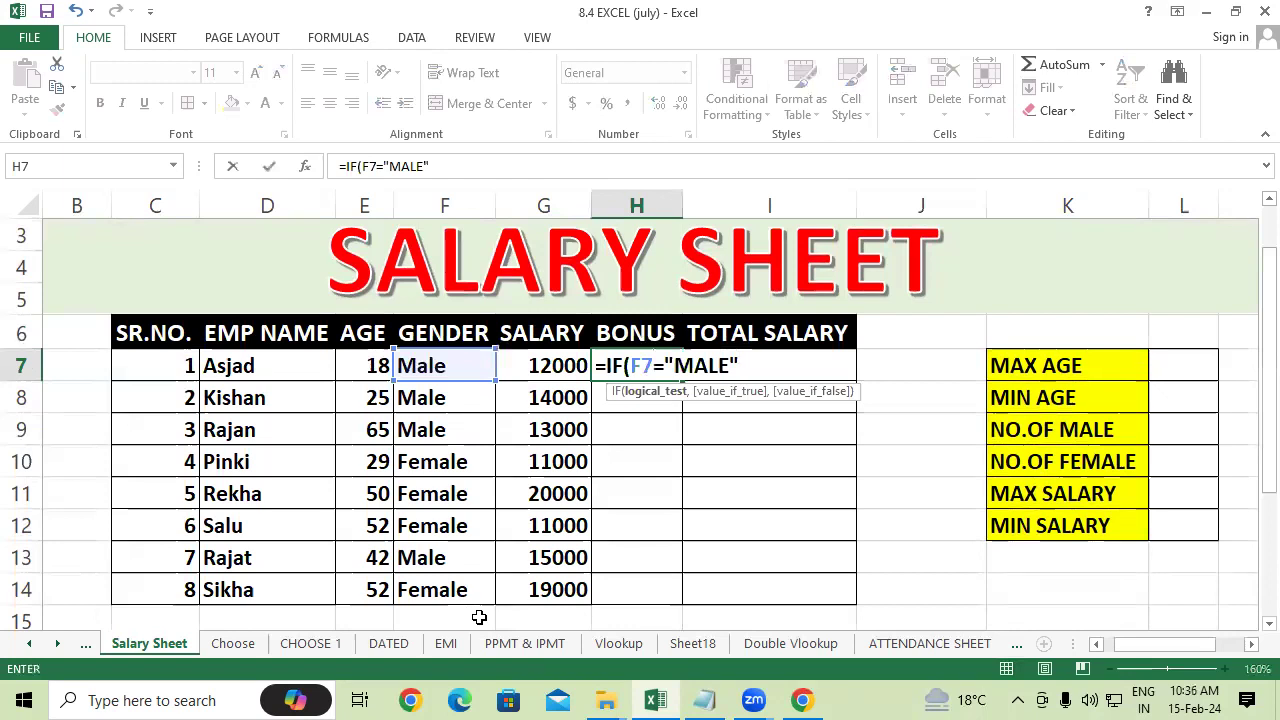
text(,")
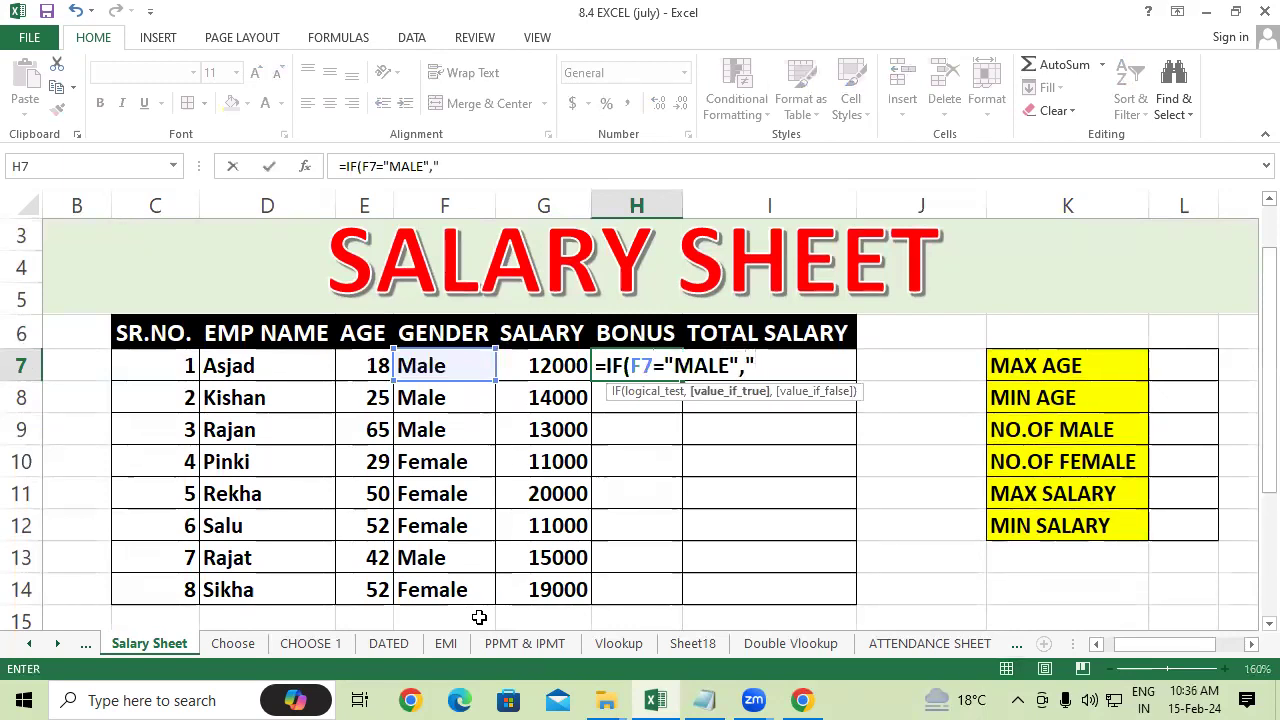
text(2000)
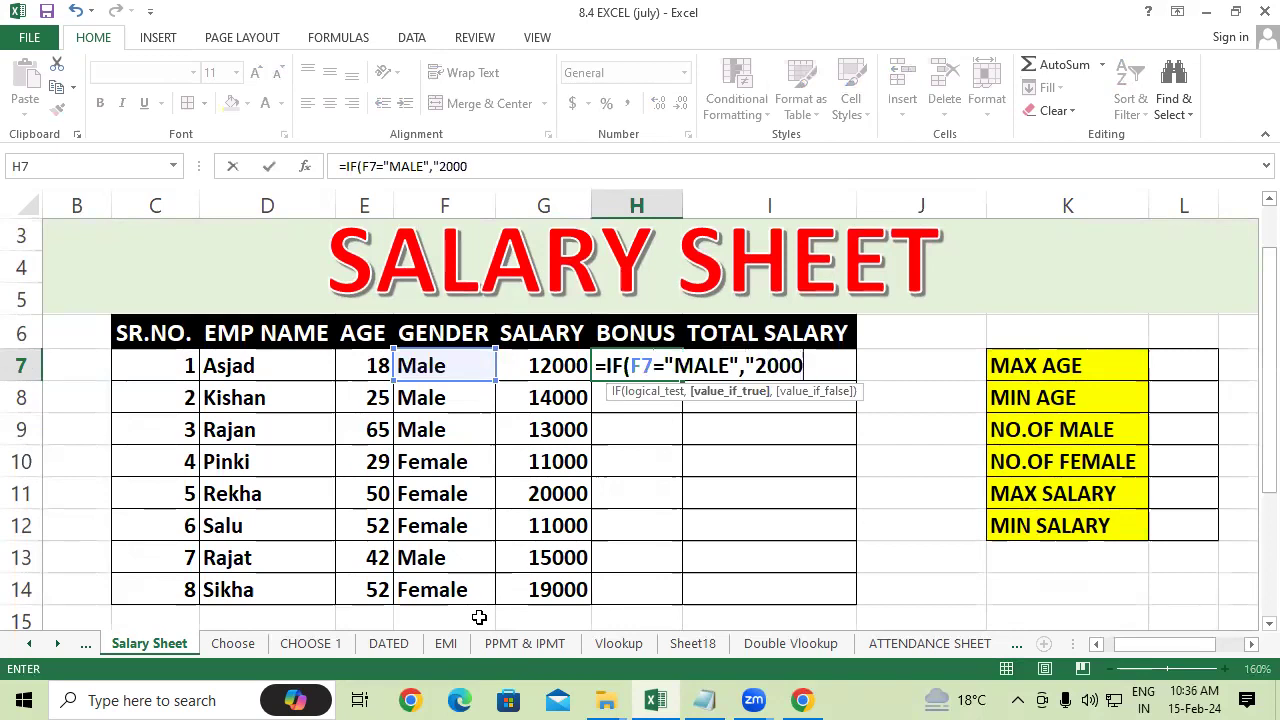
text(")
text(,")
text(1500)
text("))
key(BackSpace)
text("))
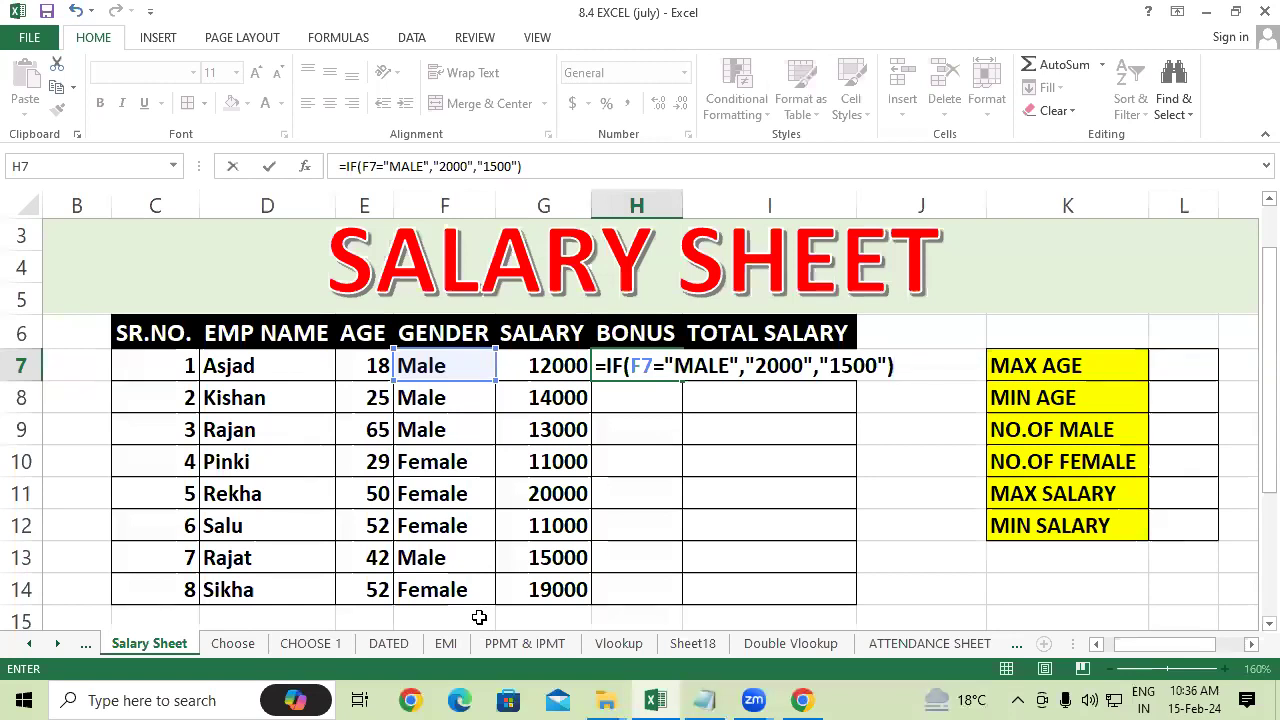
key(Return)
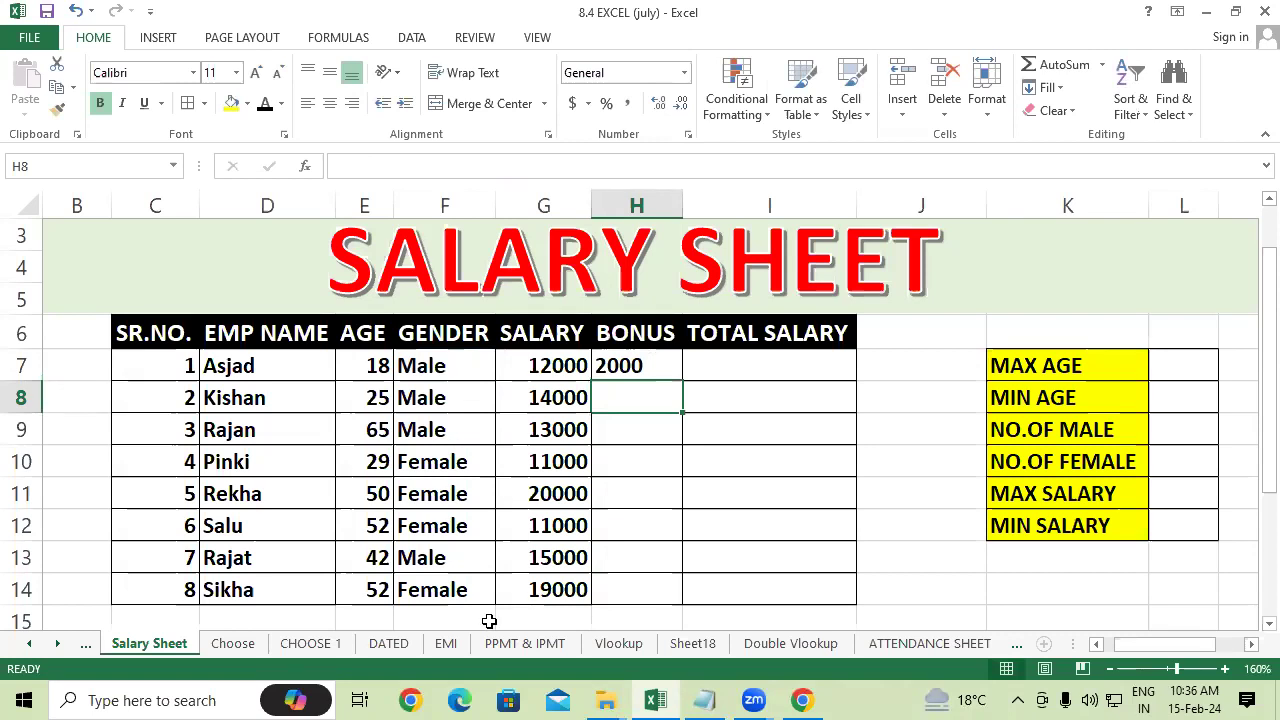
Fill the H7 bonus formula down to H14 and check the bonuses row by row against each employee's gender.
click(655, 370)
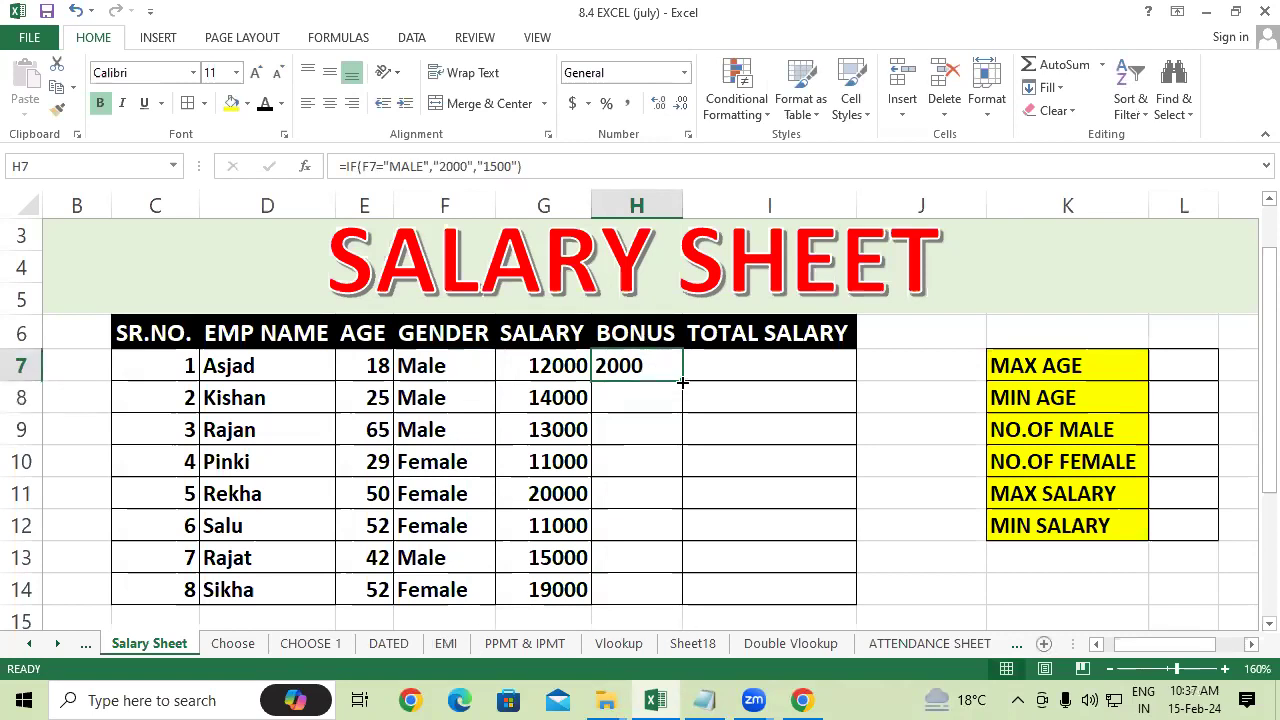
double_click(682, 382)
click(755, 435)
drag(255, 472, 654, 466)
drag(246, 491, 703, 494)
drag(243, 526, 770, 528)
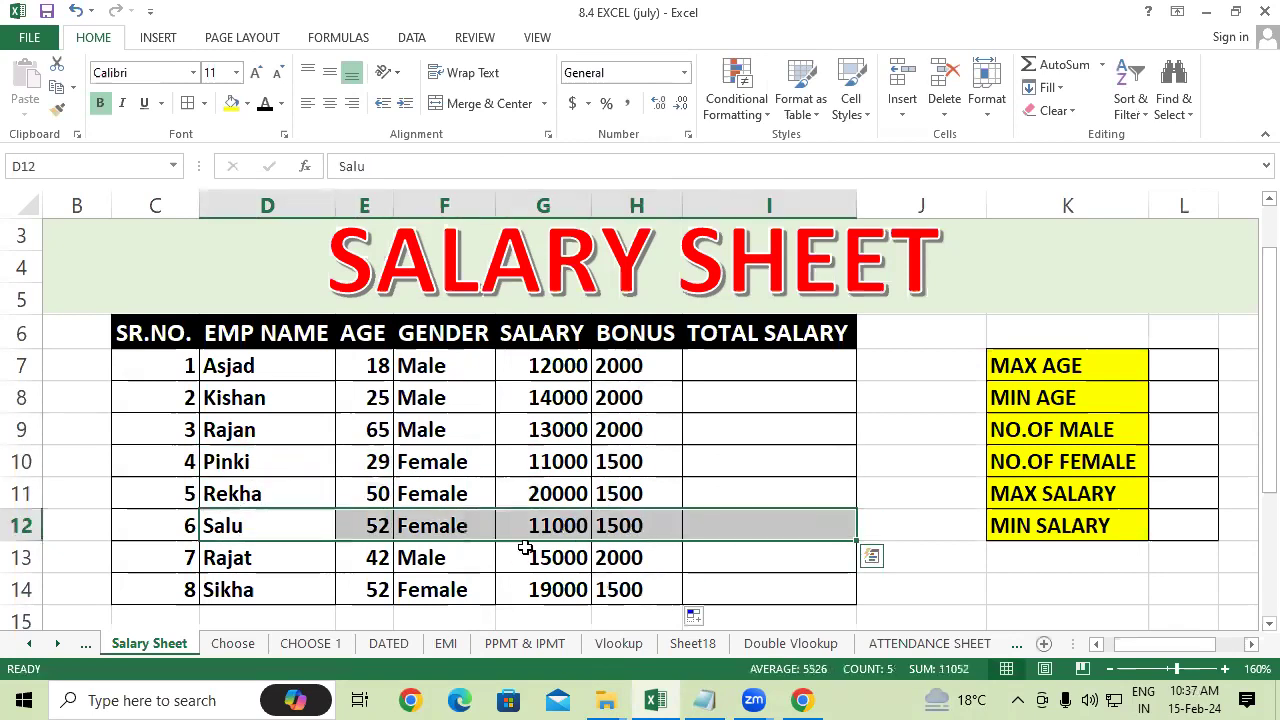
drag(265, 566, 660, 592)
drag(303, 594, 729, 588)
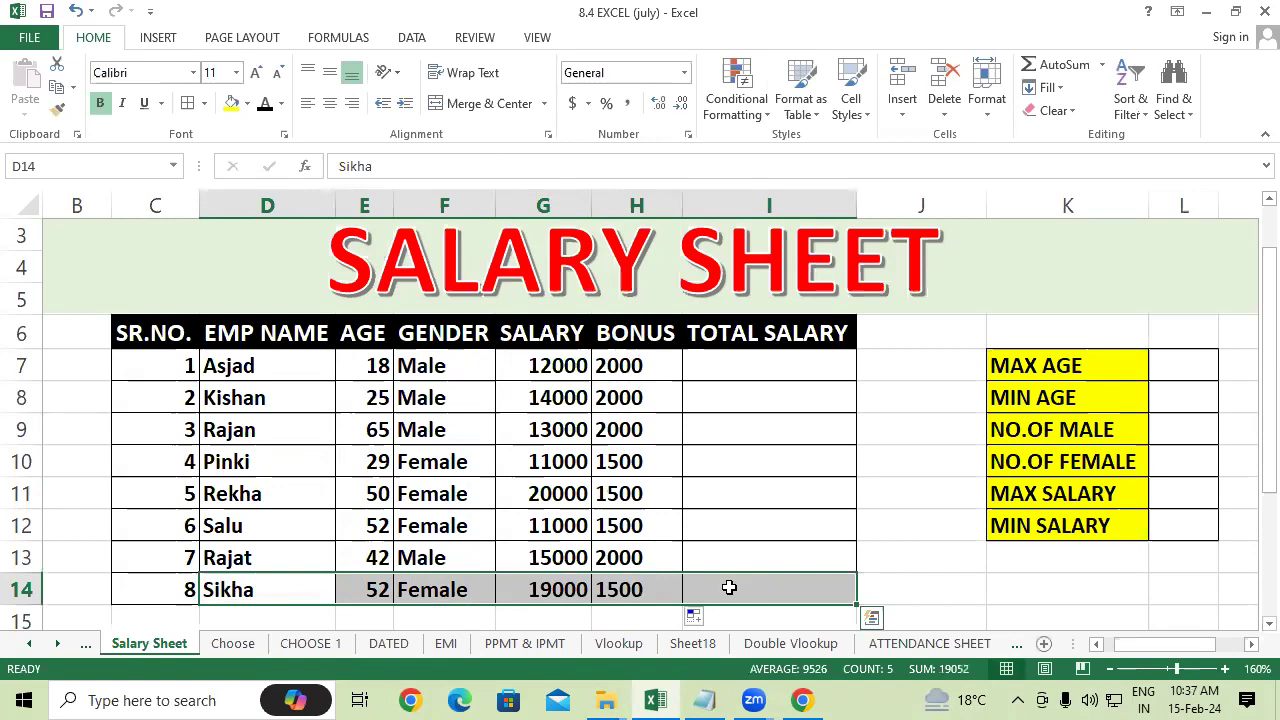
Clear all the bonus formulas from H7:H14.
drag(646, 367, 651, 593)
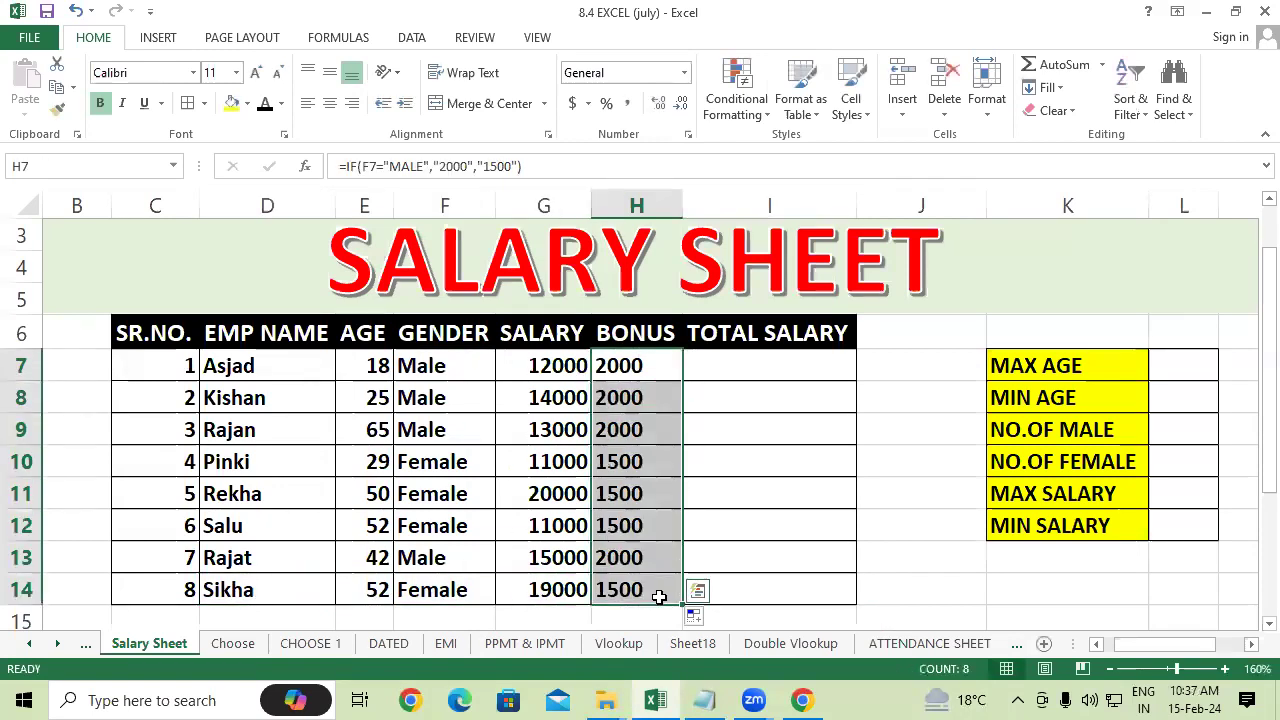
key(Delete)
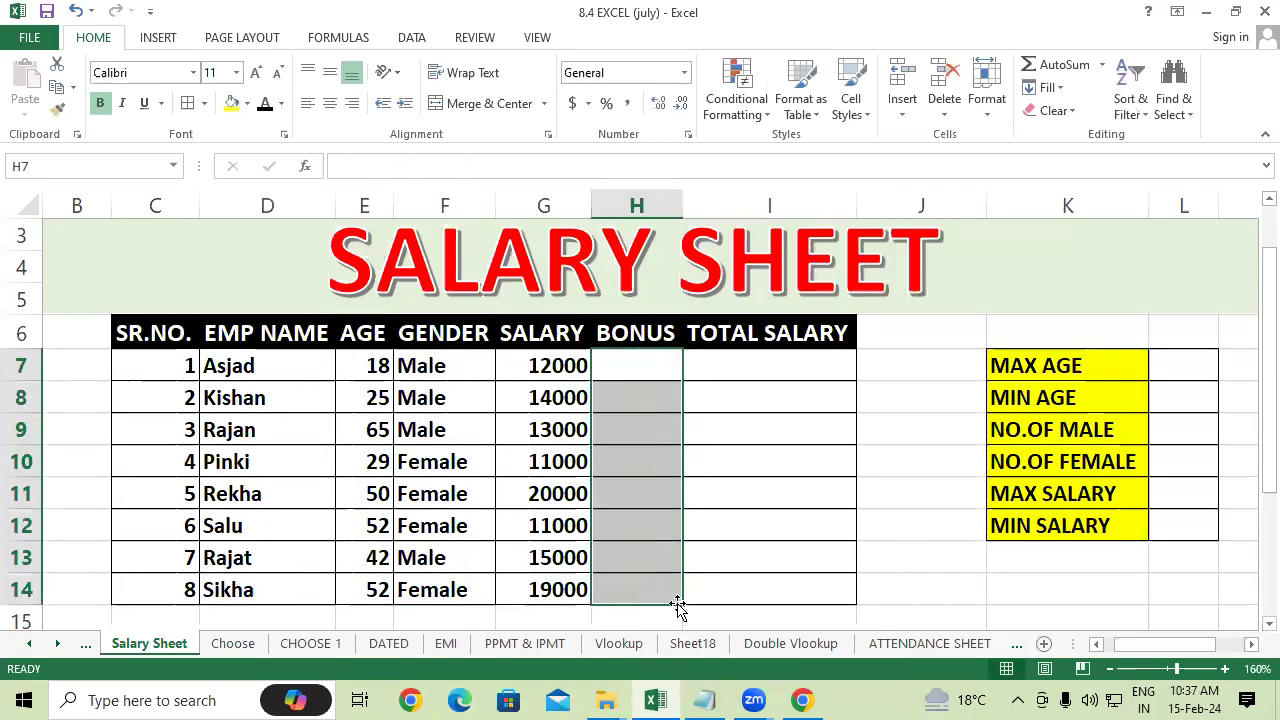
click(771, 587)
Re-enter the first employee's bonus in H7 as =IF(F7="MALE","2000","1500").
click(651, 364)
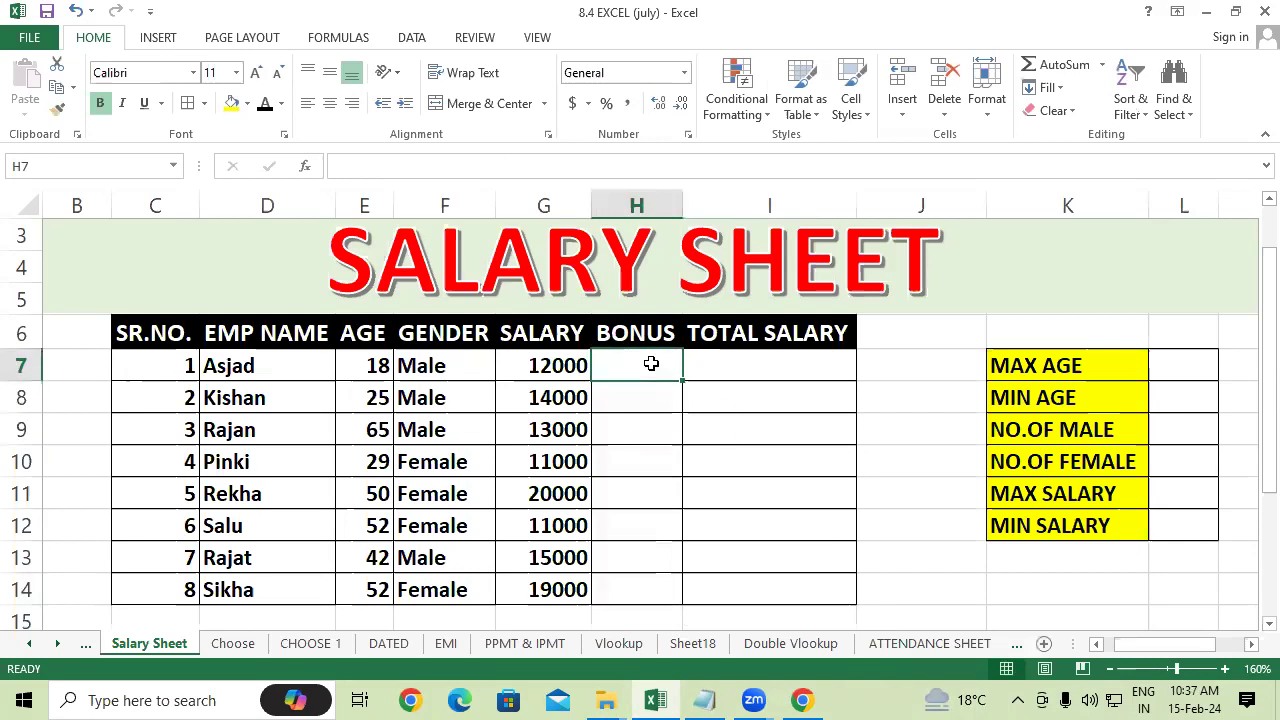
text(=IF)
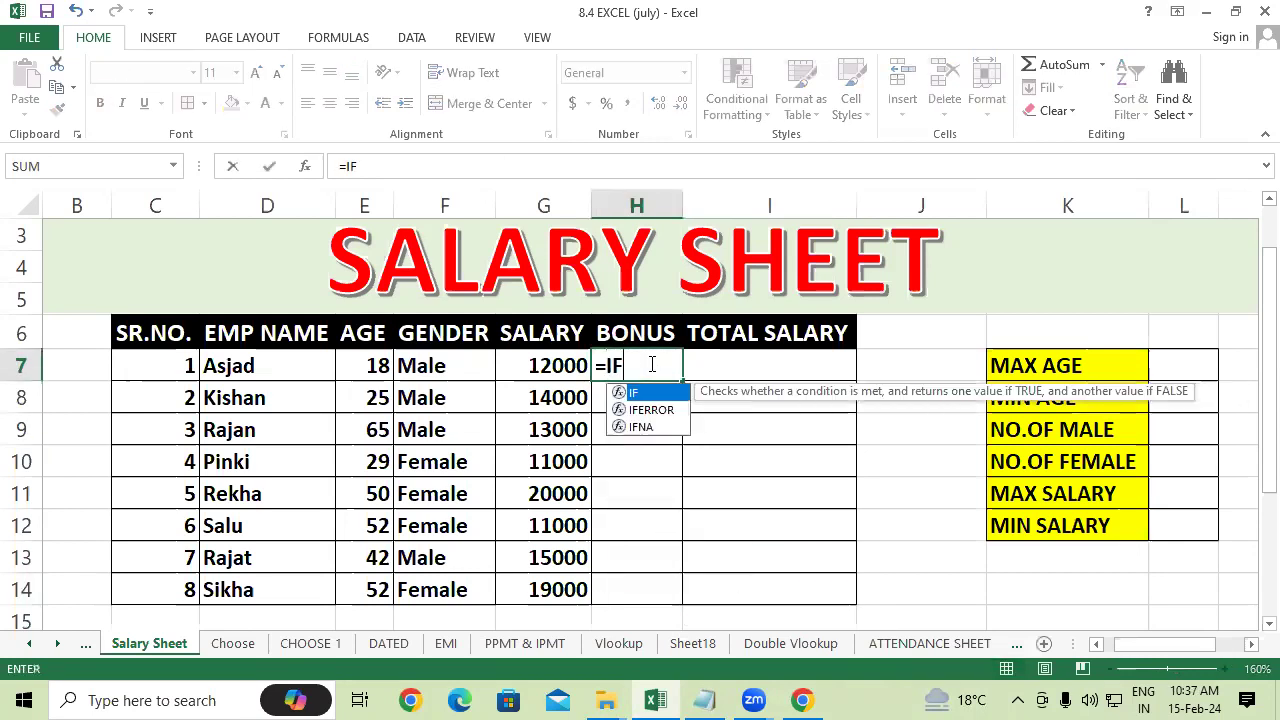
text(()
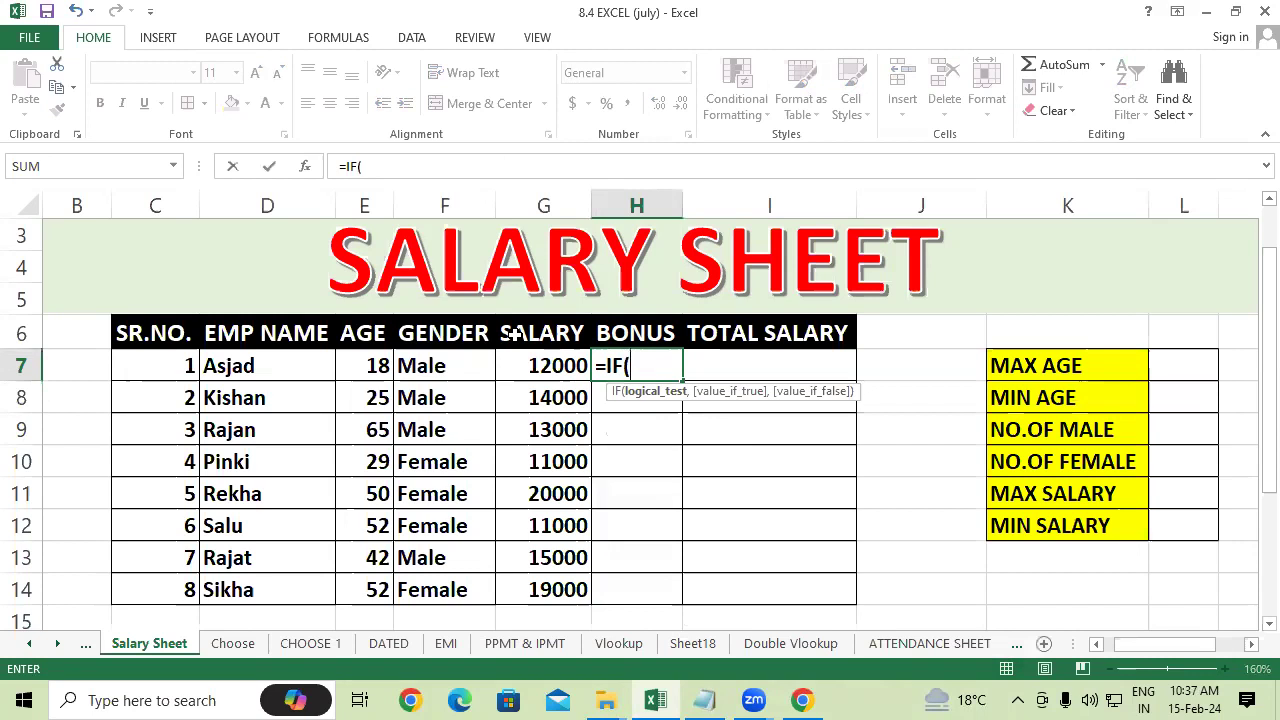
click(427, 368)
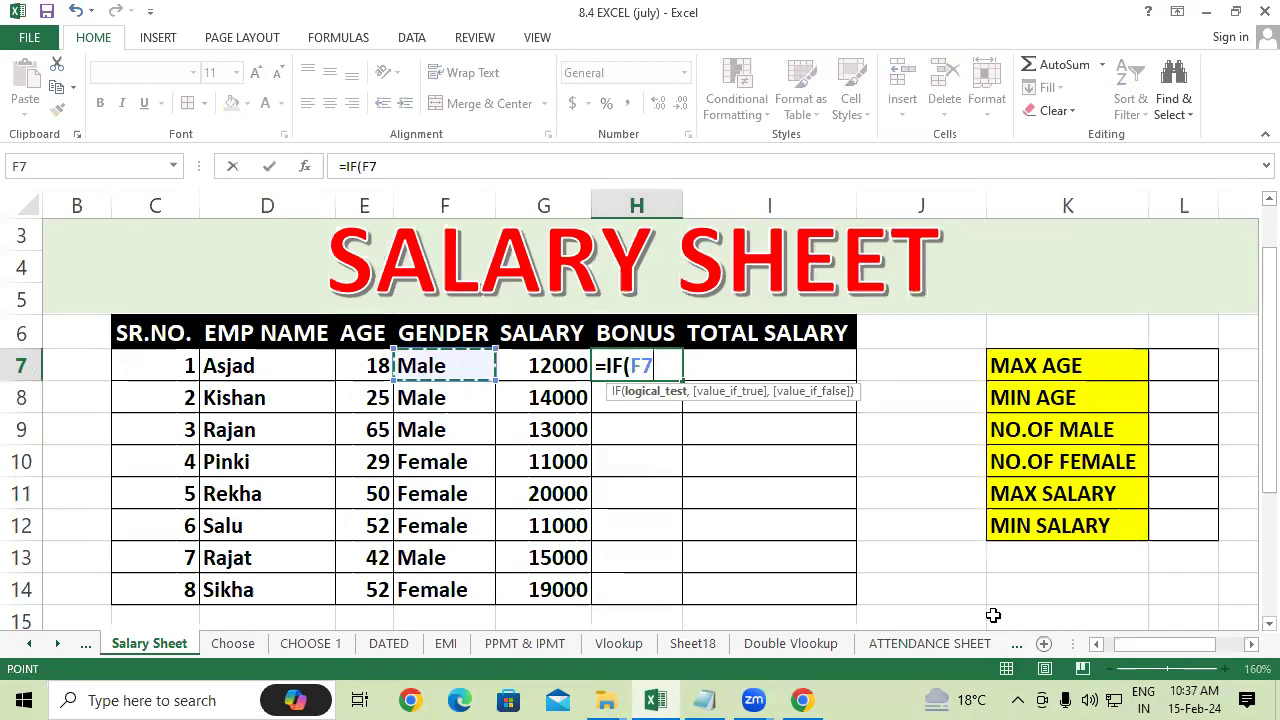
text(="MALE")
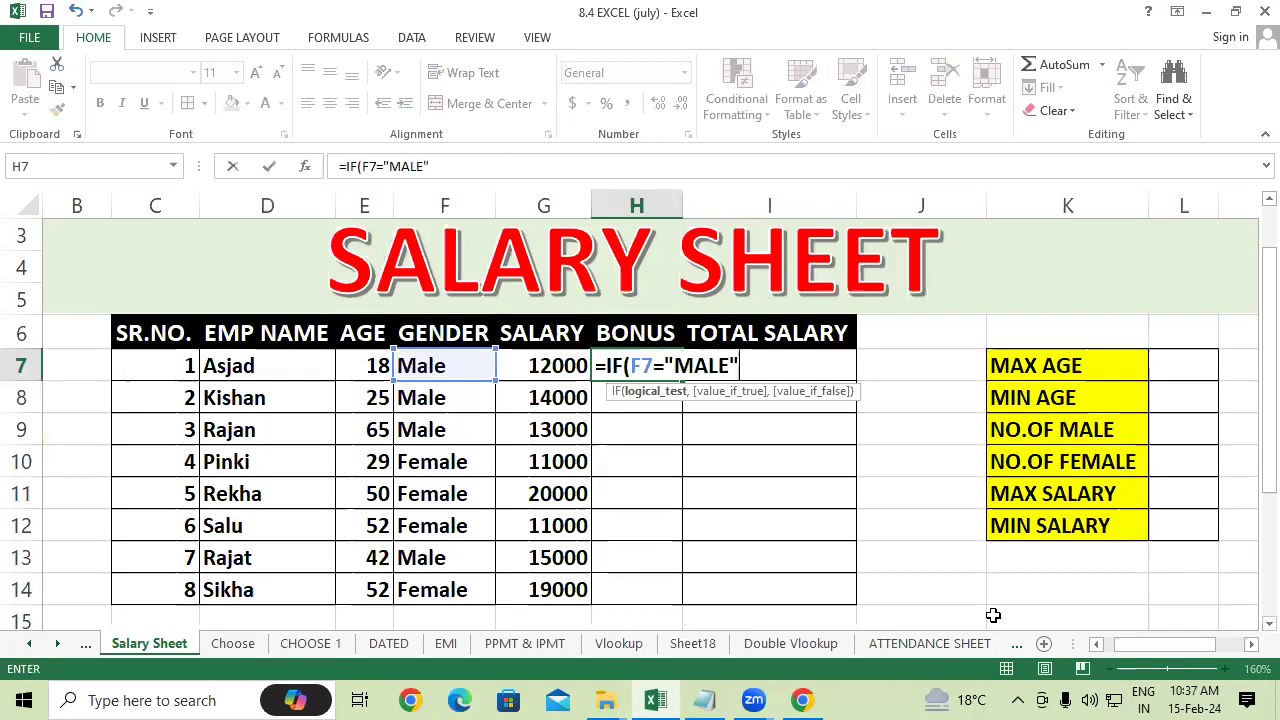
text(,)
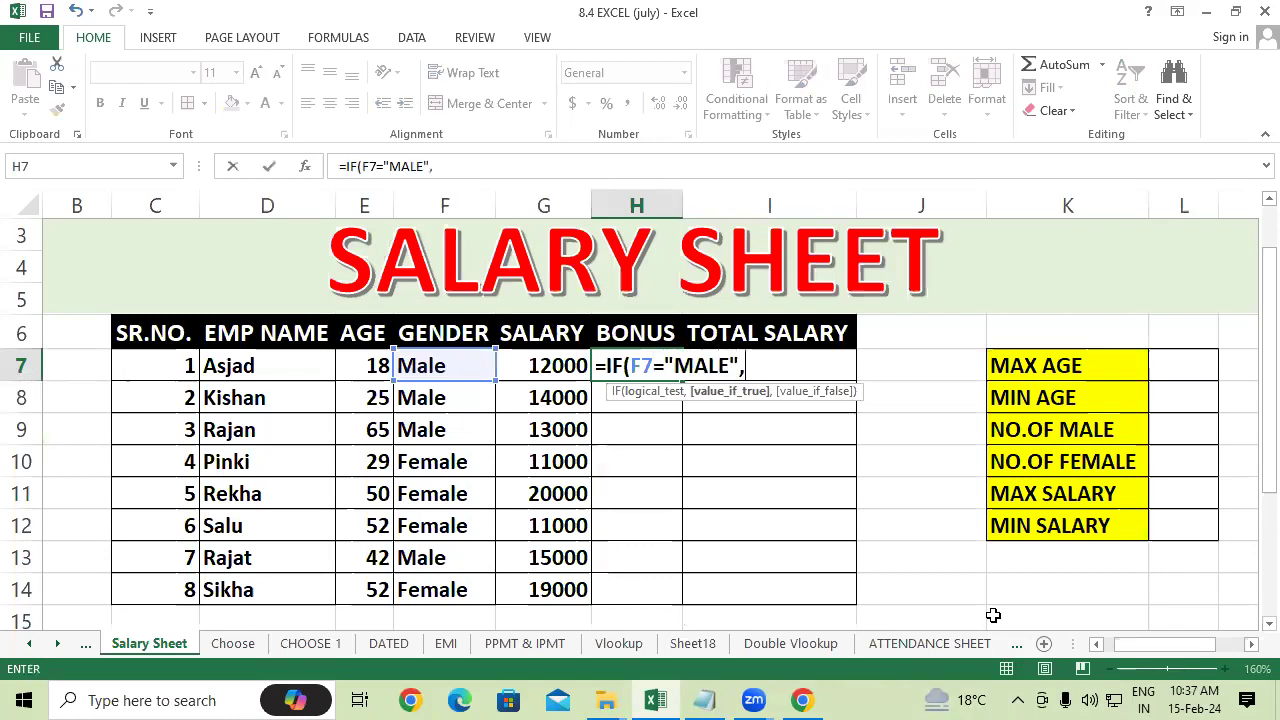
text("2000)
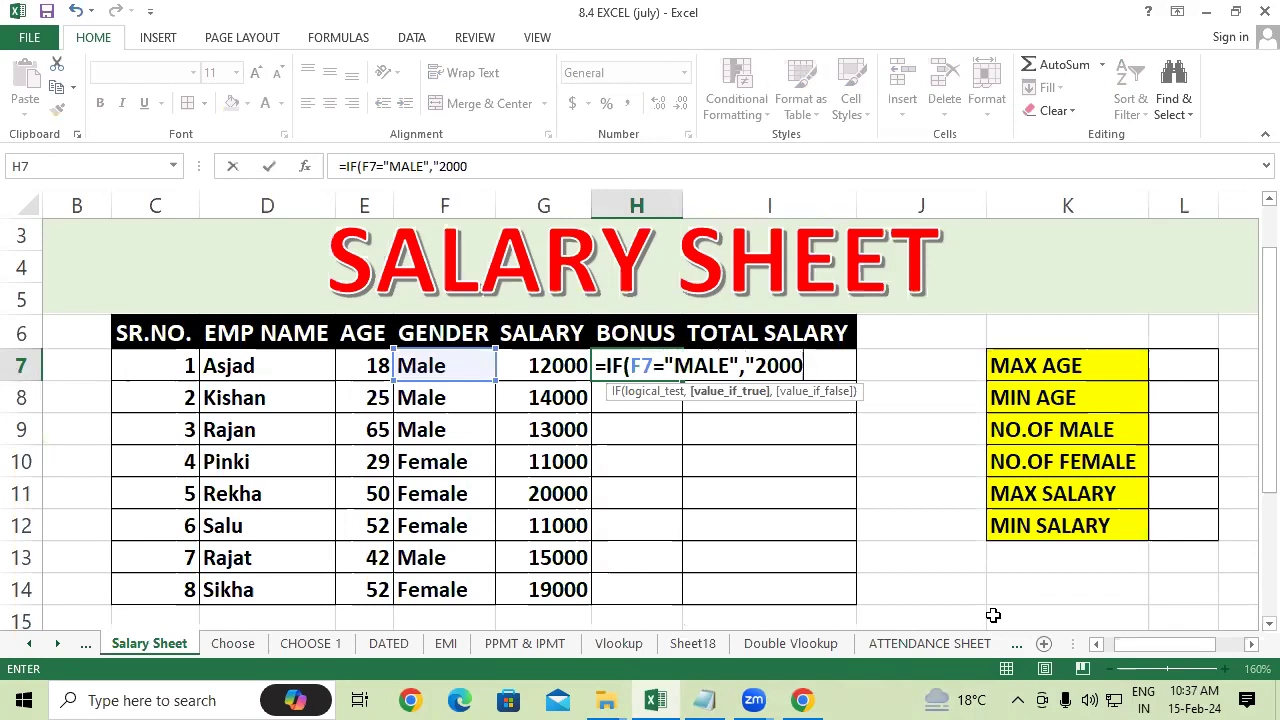
text(",)
text("1)
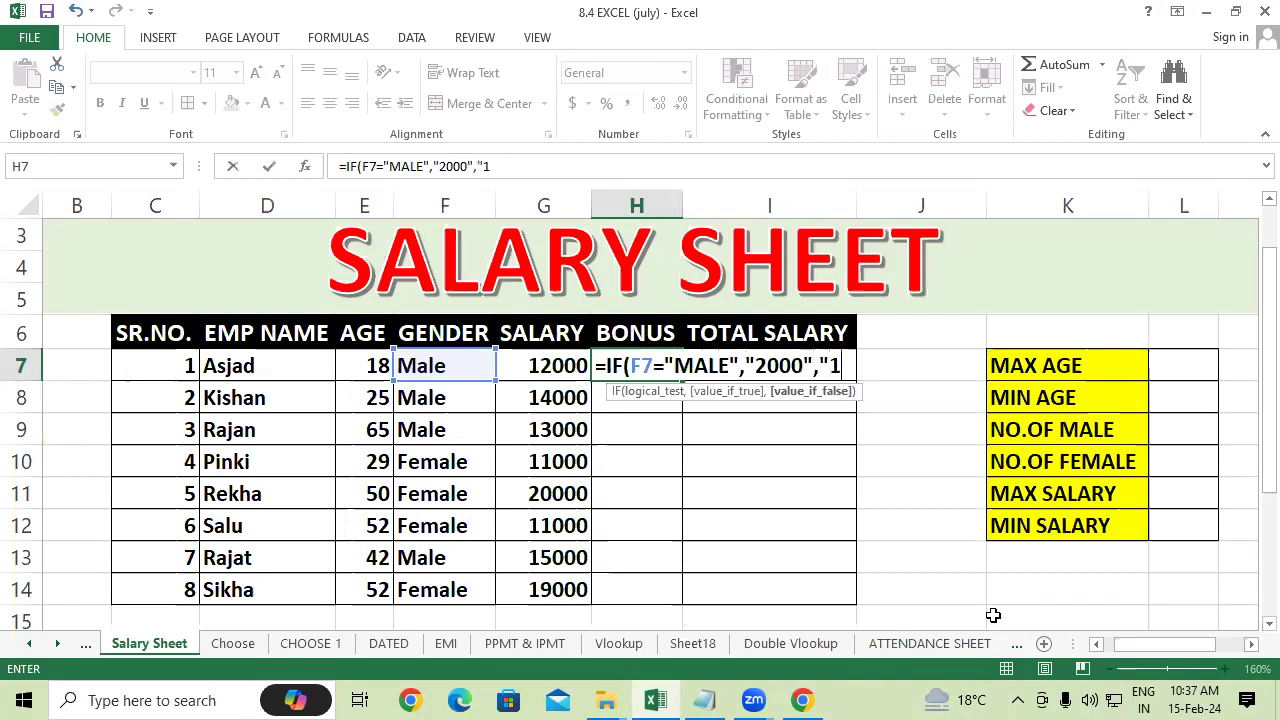
text(500"))
key(Return)
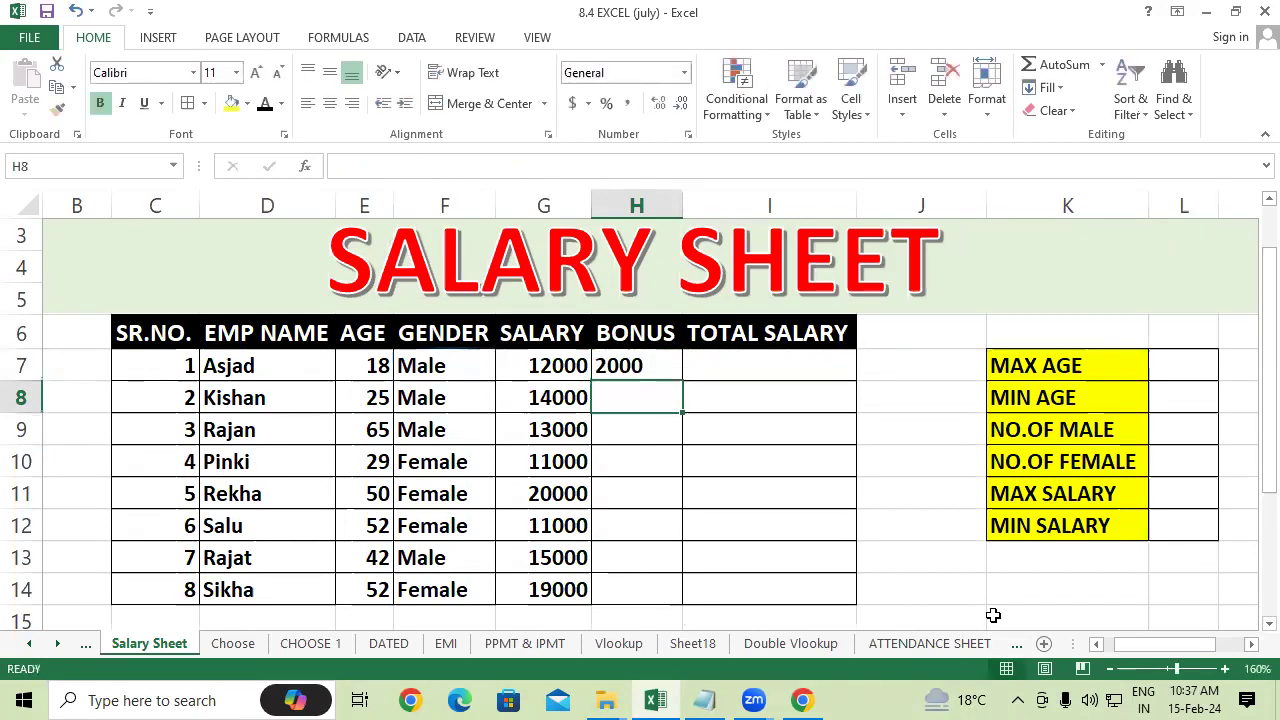
Copy the H7 bonus formula down the BONUS column to H14.
click(652, 360)
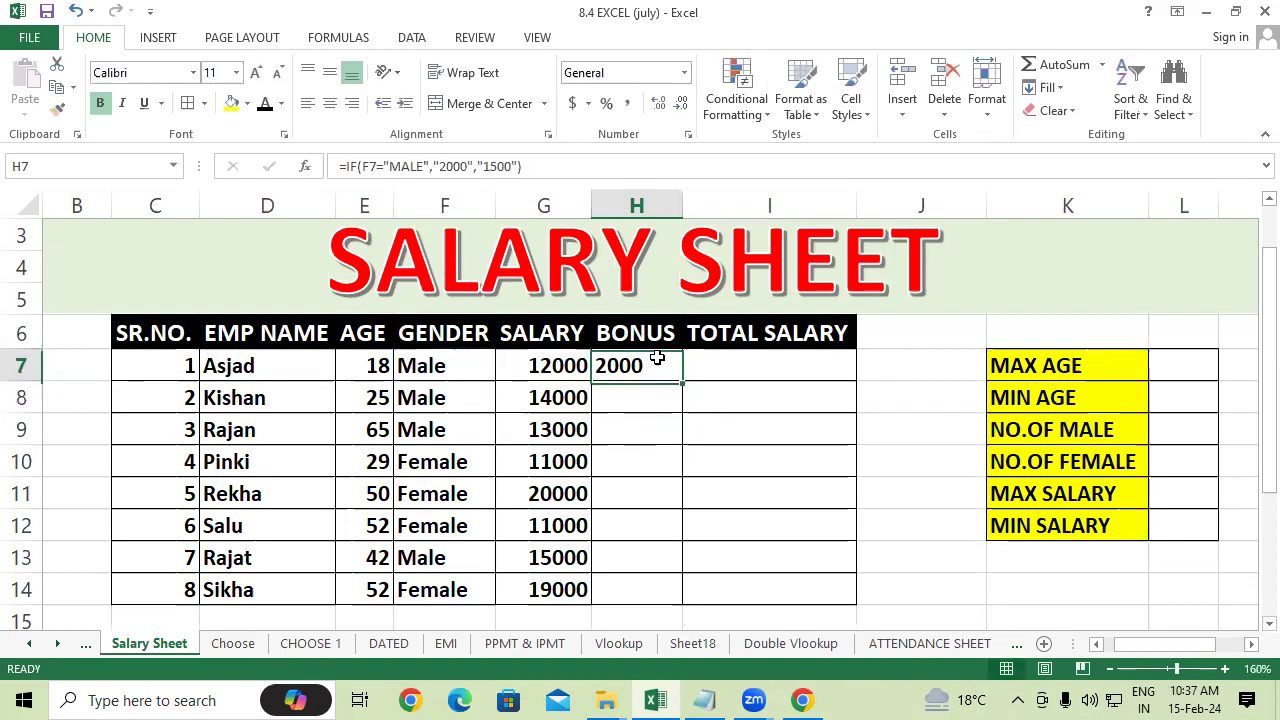
double_click(681, 382)
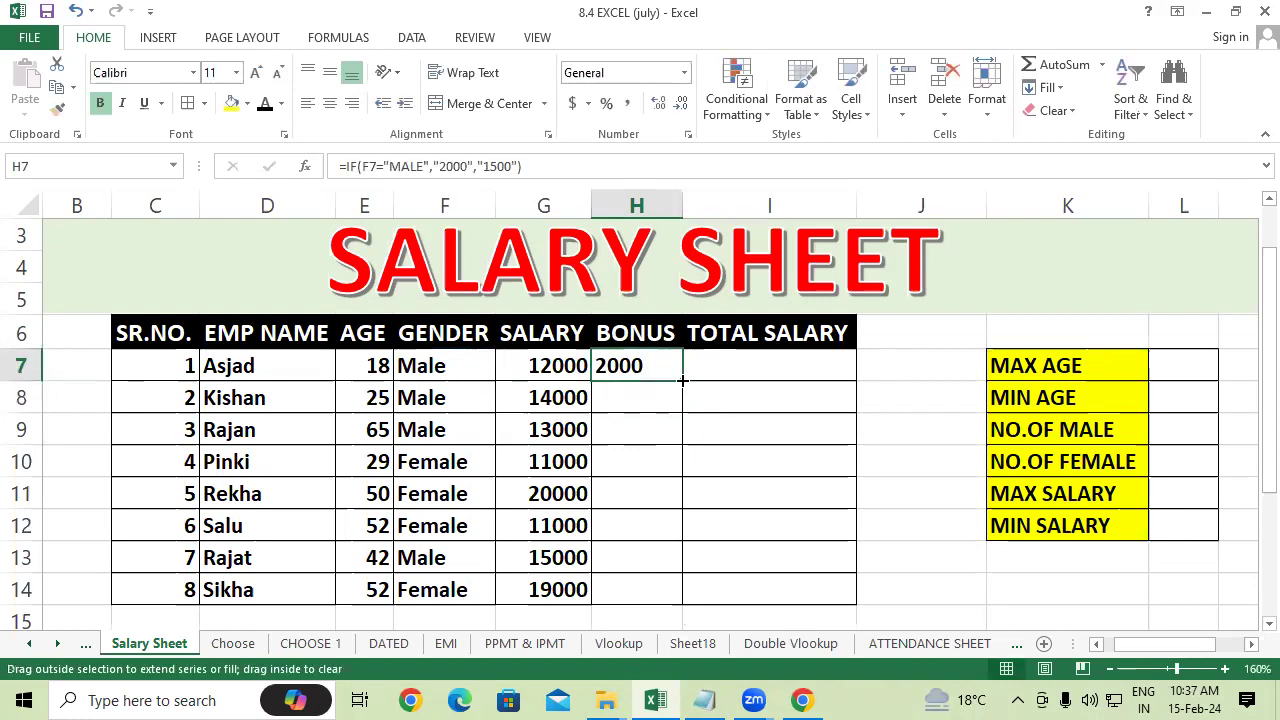
click(717, 441)
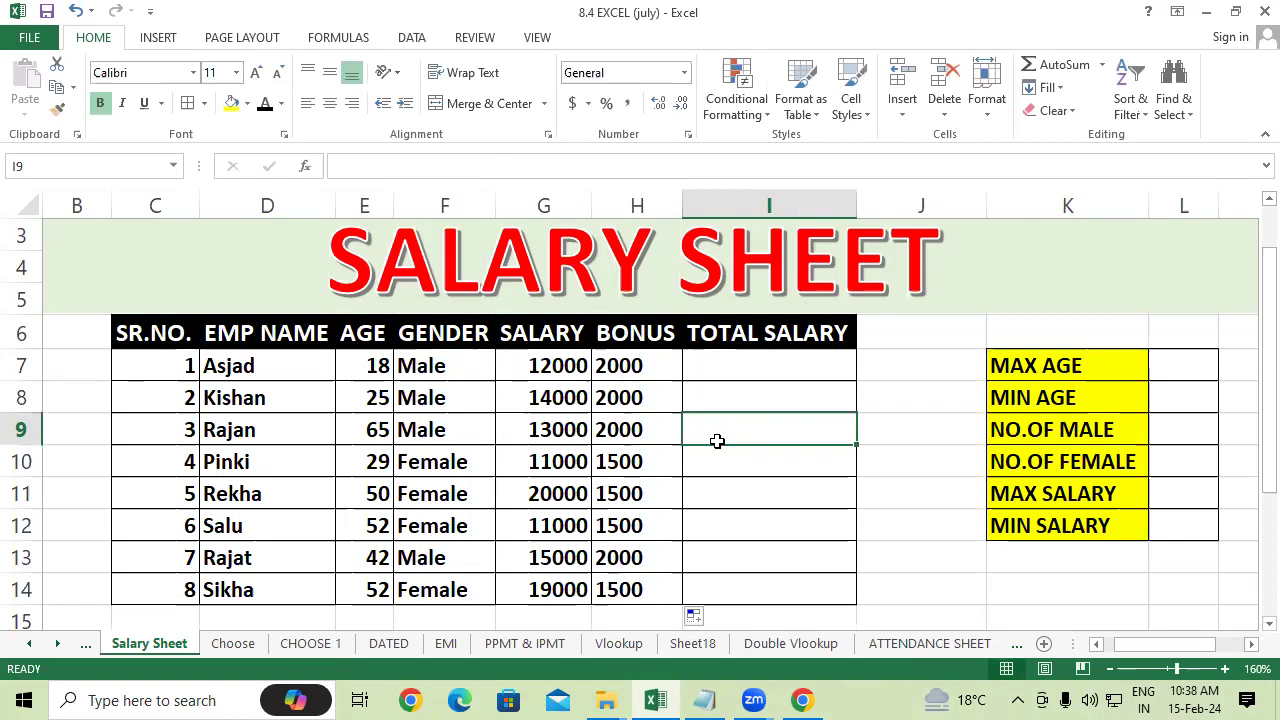
Edit the H7 bonus formula to give "1500" for MALE and "2000" otherwise.
double_click(657, 366)
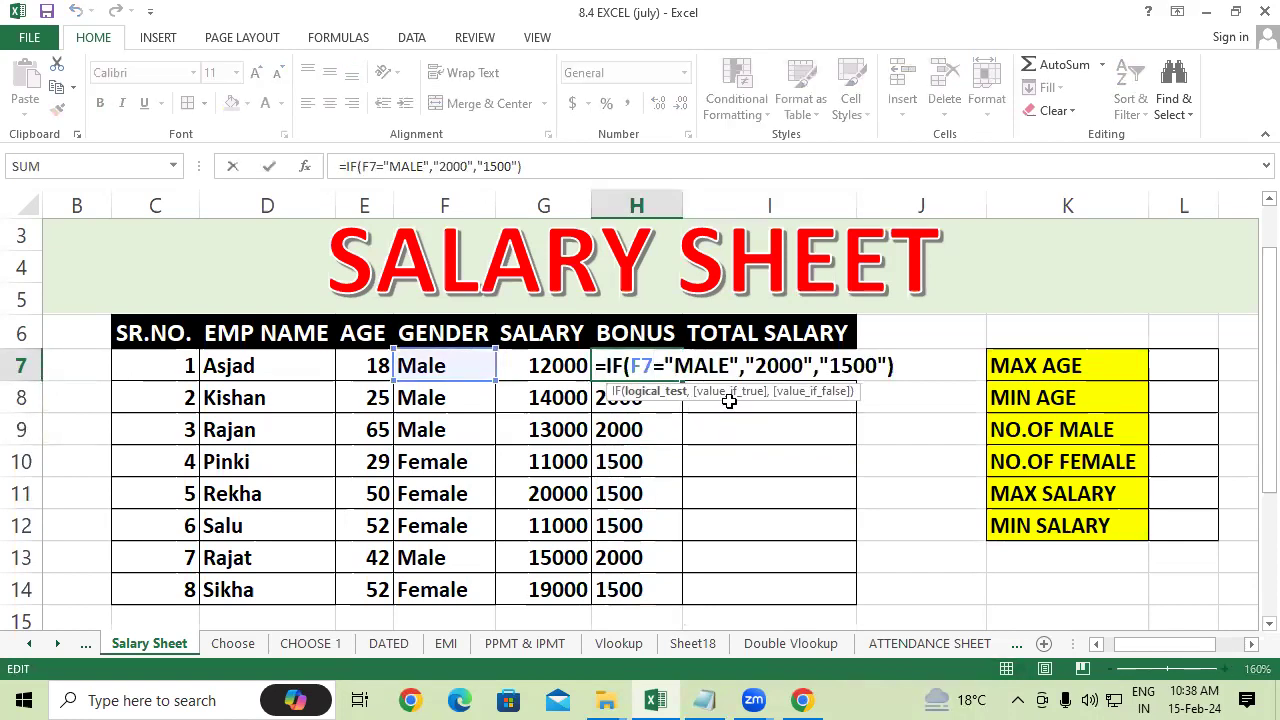
click(800, 365)
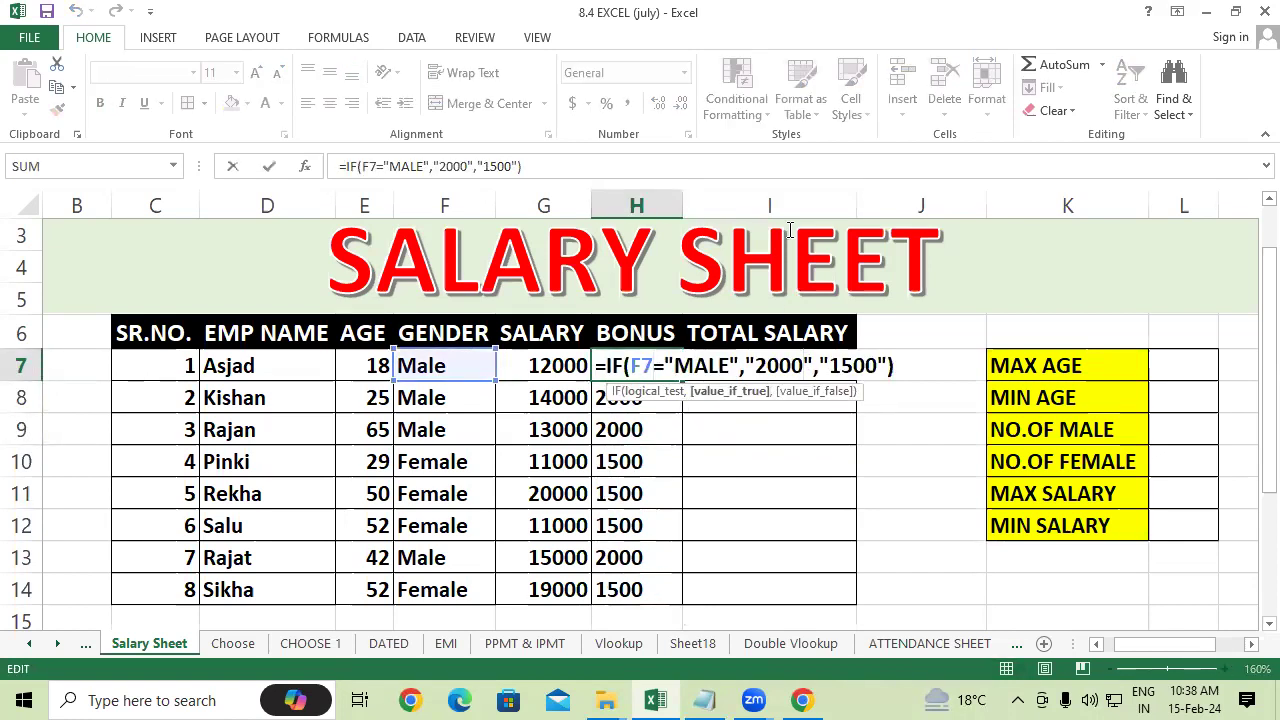
key(BackSpace)
key(BackSpace)
key(BackSpace)
key(BackSpace)
text(1500)
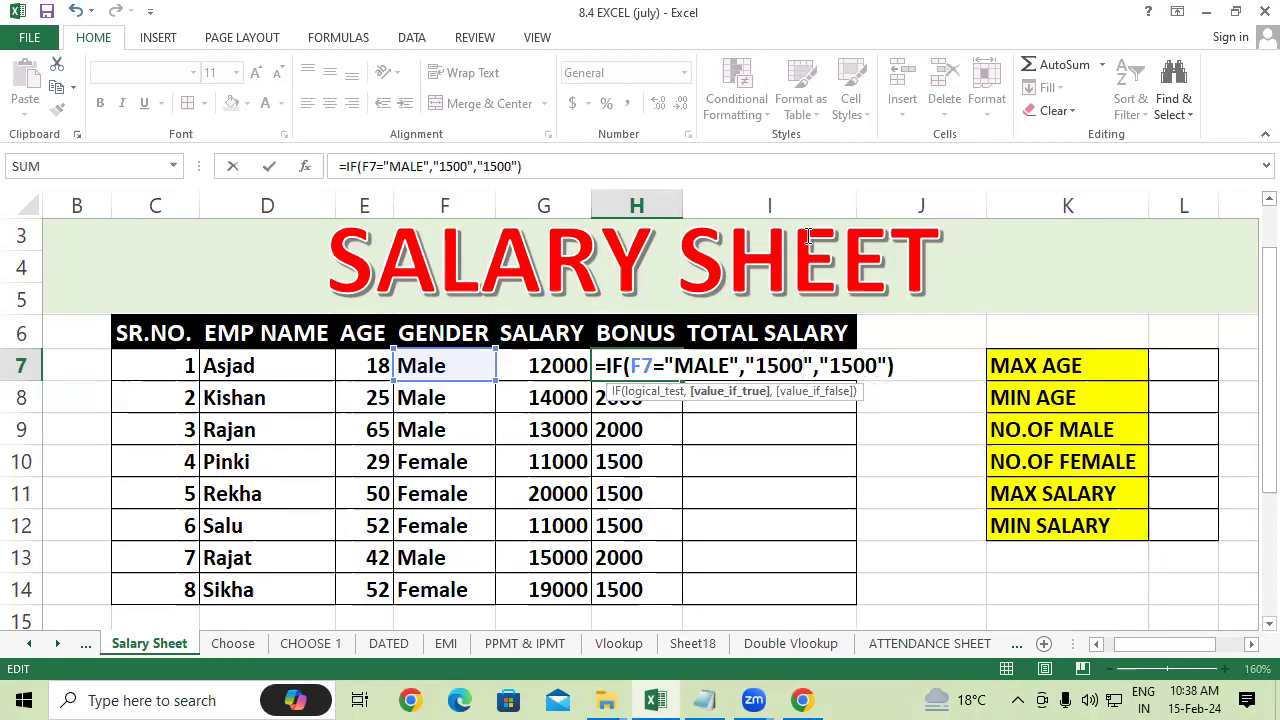
click(849, 368)
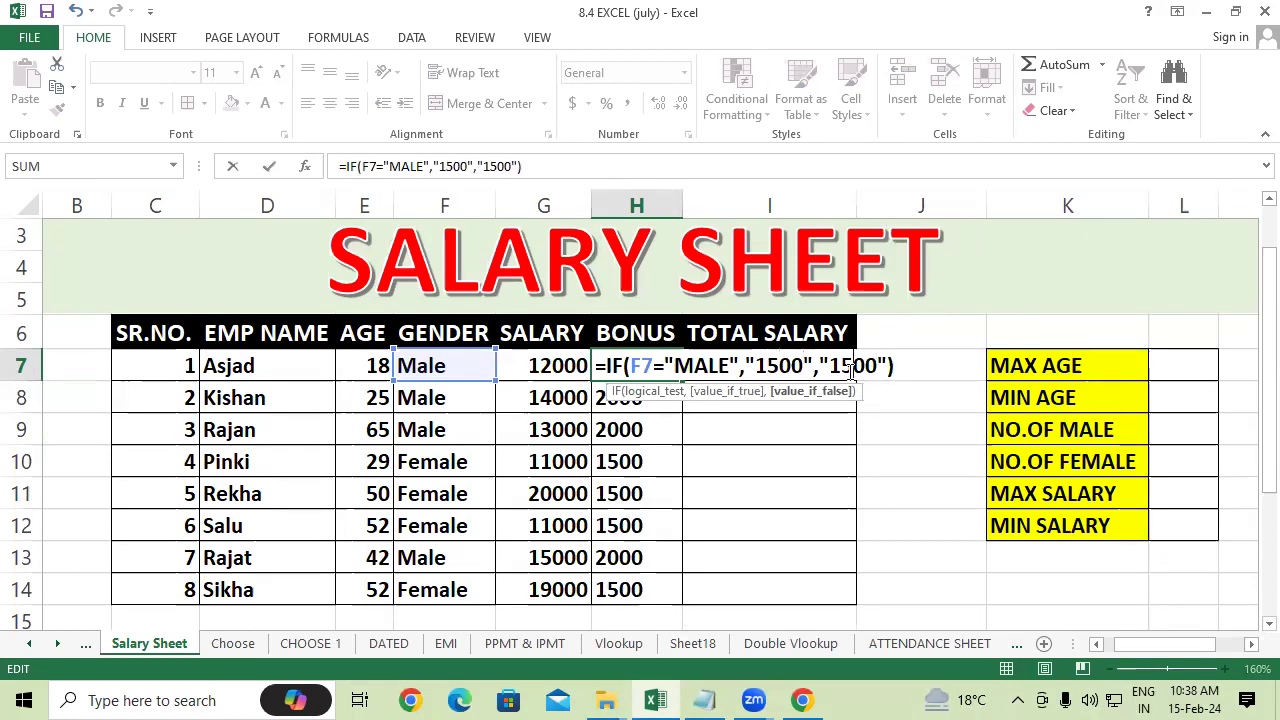
key(BackSpace)
key(BackSpace)
text(20)
key(Return)
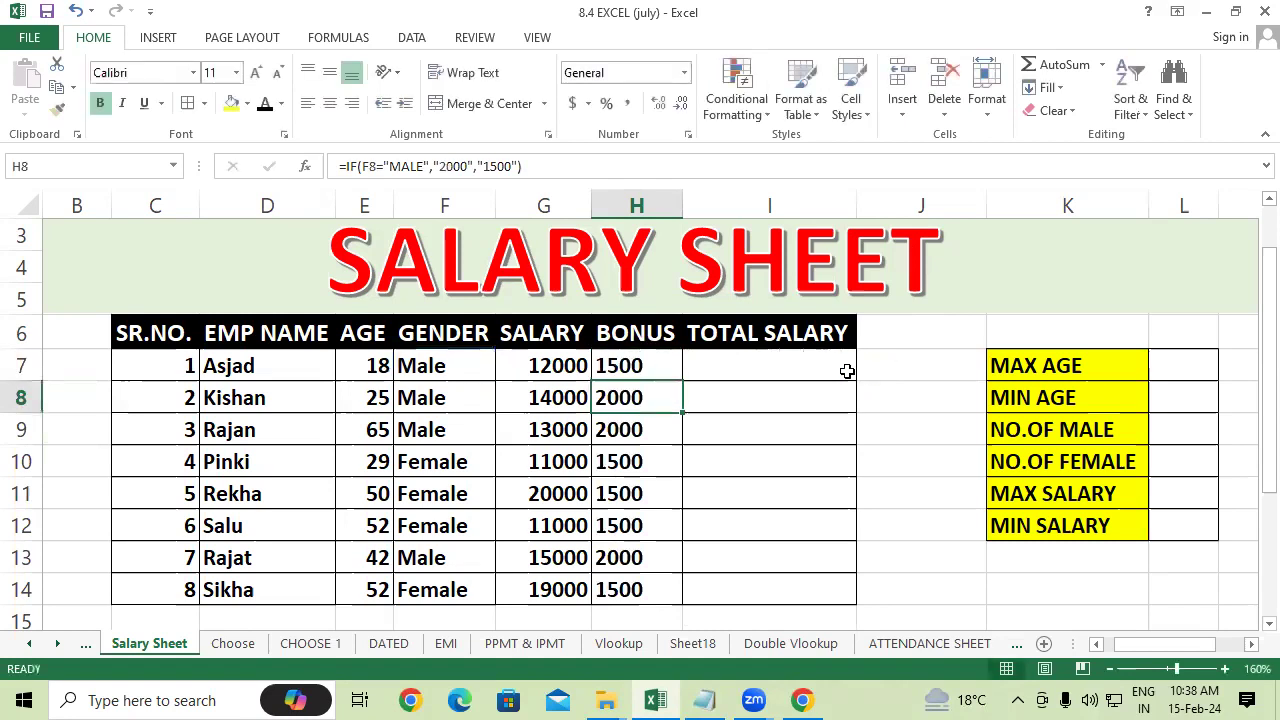
Fill the edited bonus formula from H7 down through H14.
click(624, 365)
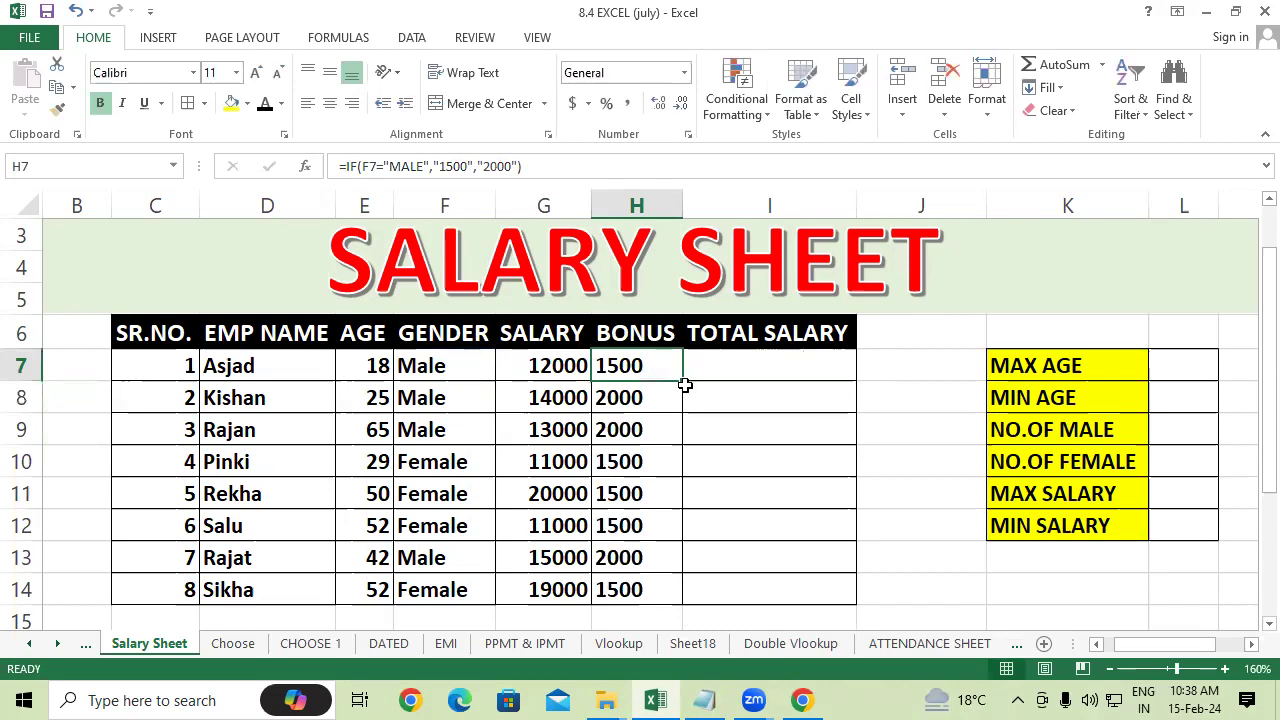
double_click(683, 383)
click(733, 454)
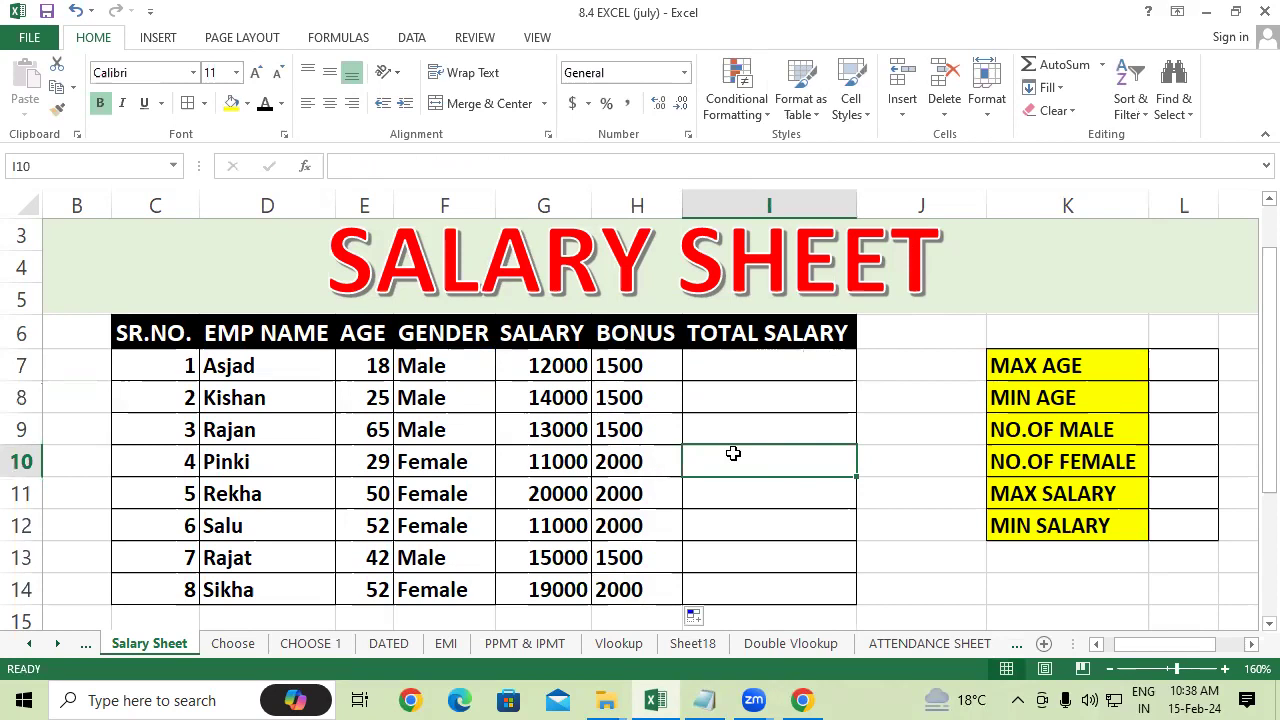
click(763, 500)
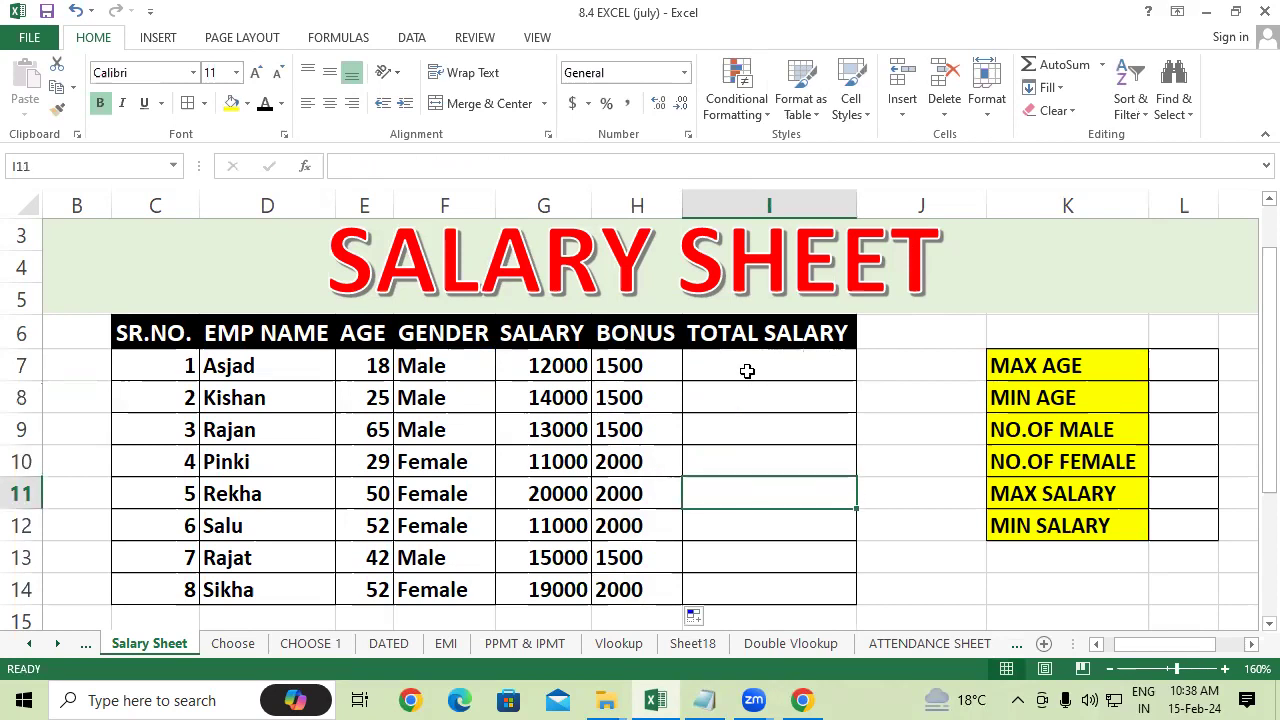
click(745, 369)
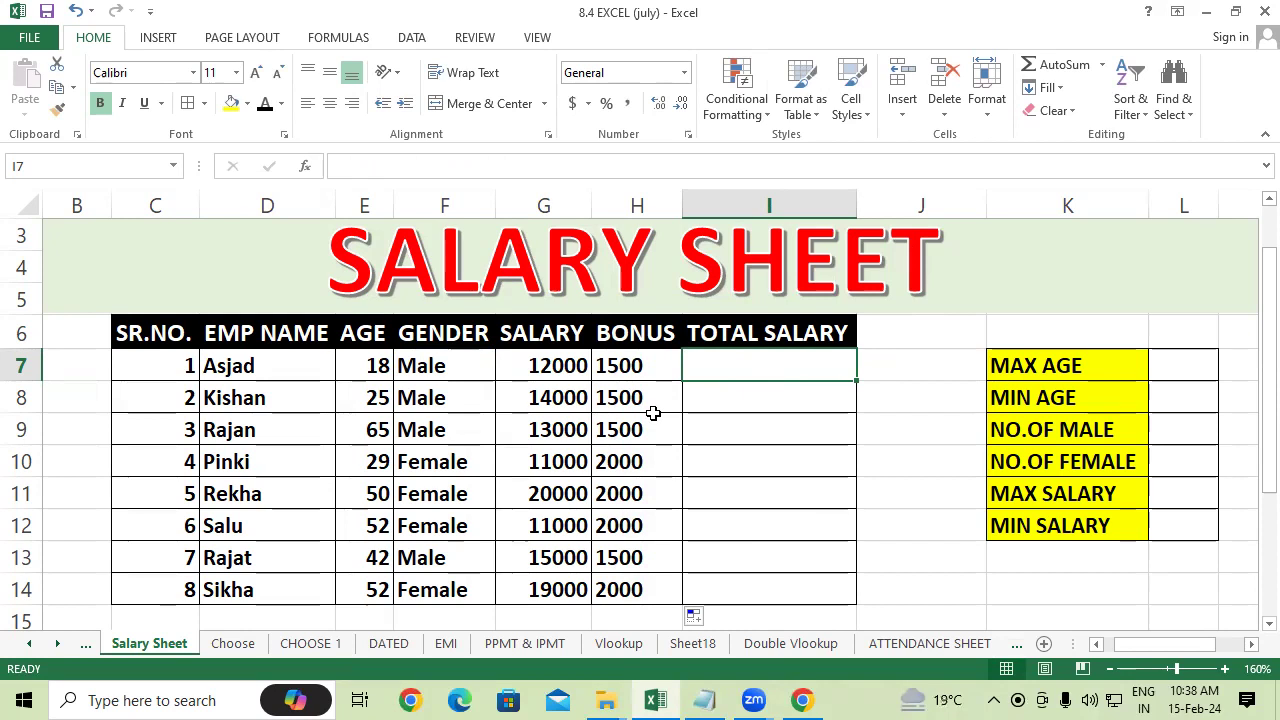
click(580, 358)
click(617, 372)
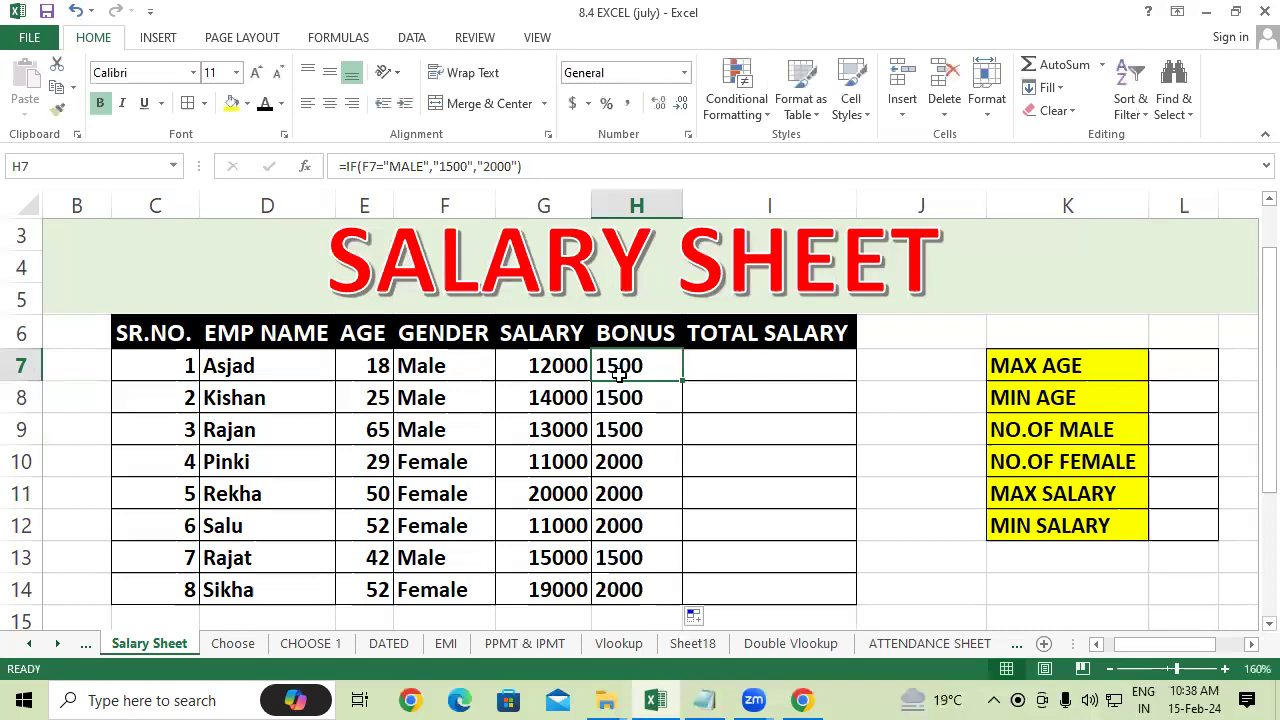
click(751, 441)
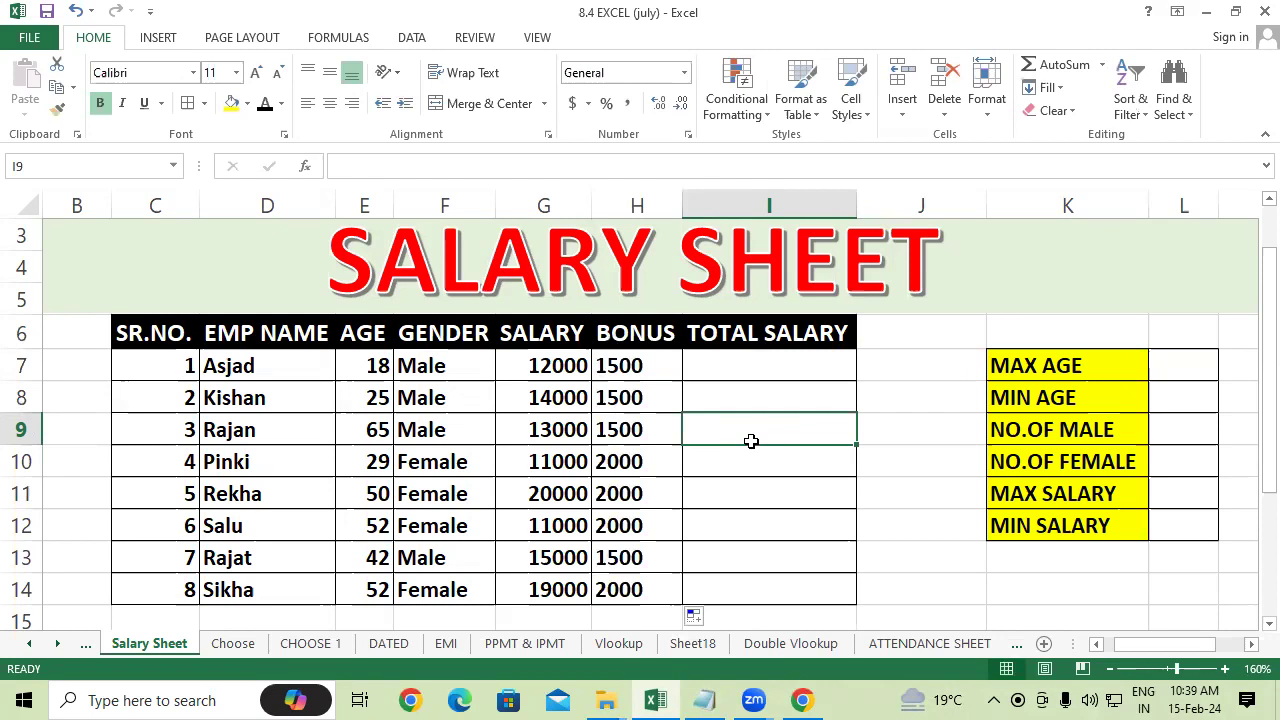
Enter the first employee's total salary in I7 as =G7+H7.
click(797, 376)
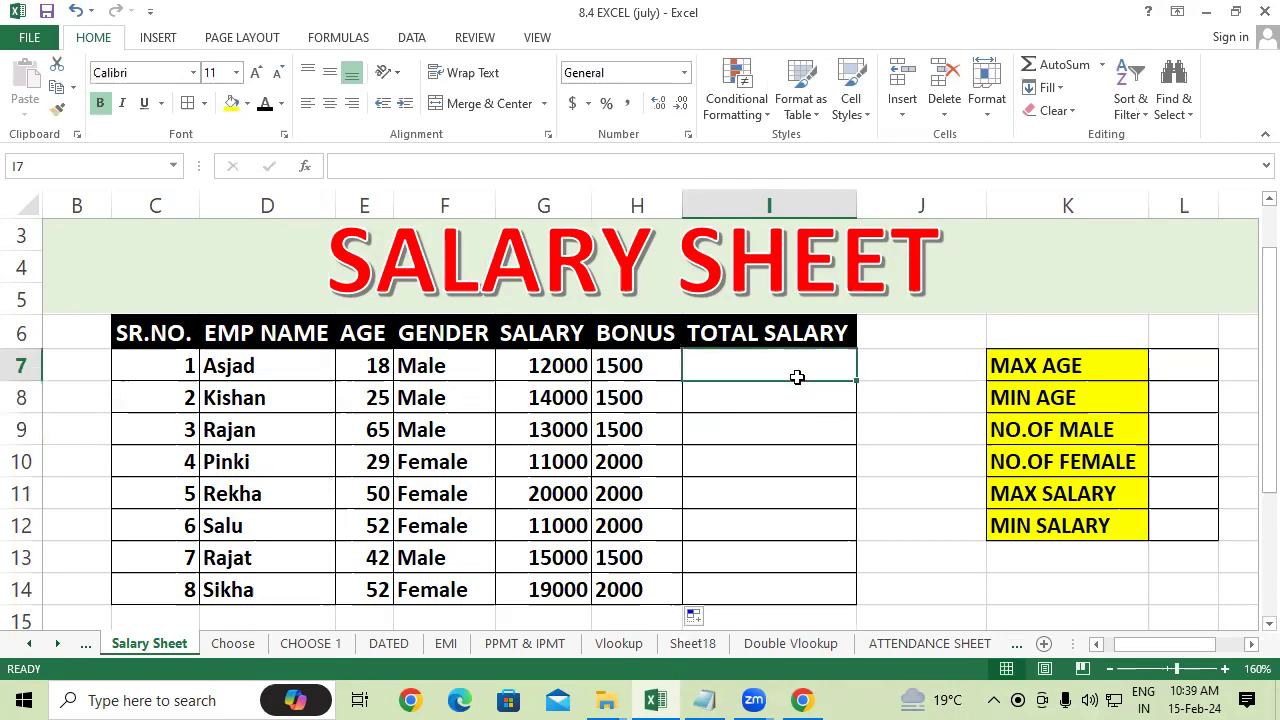
text(=)
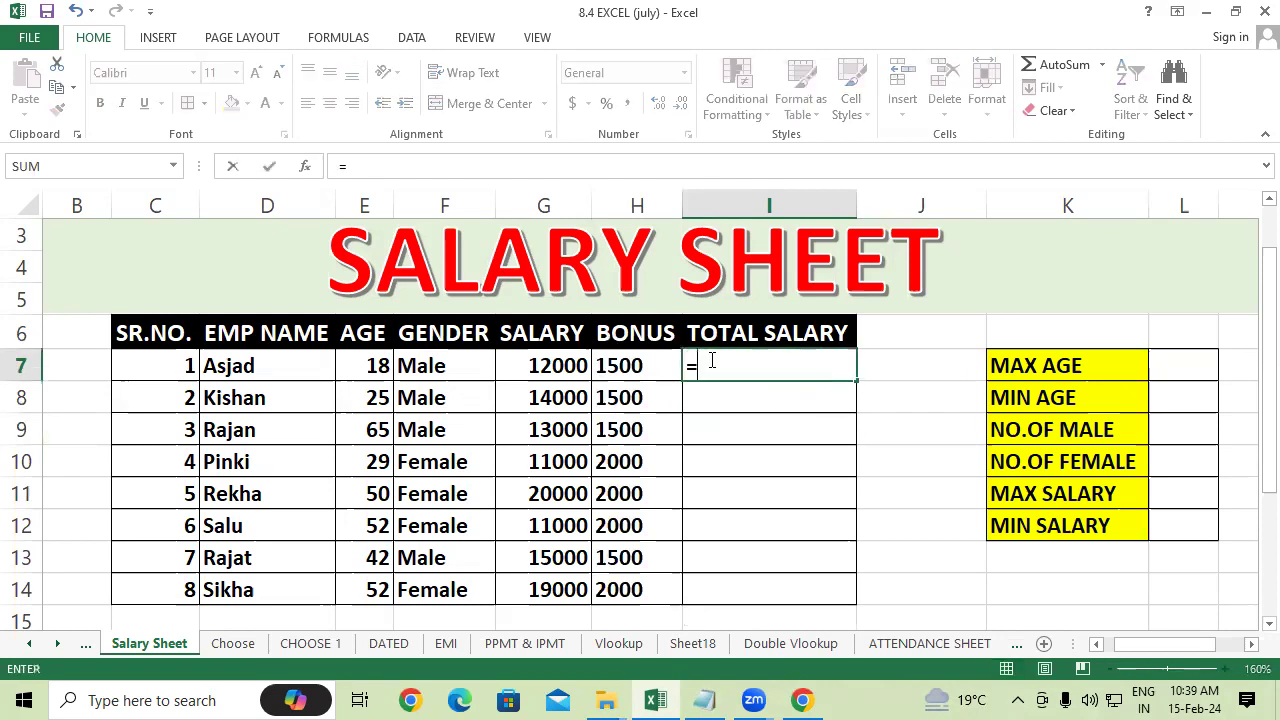
click(527, 367)
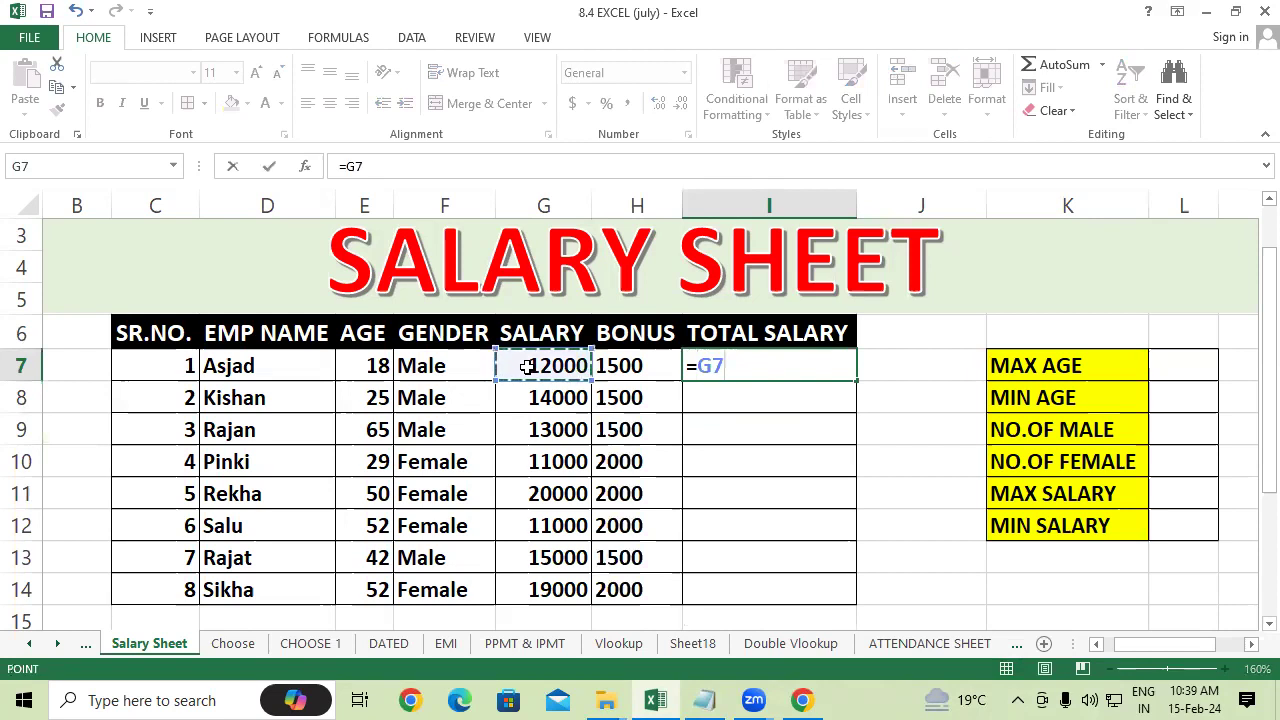
text(+)
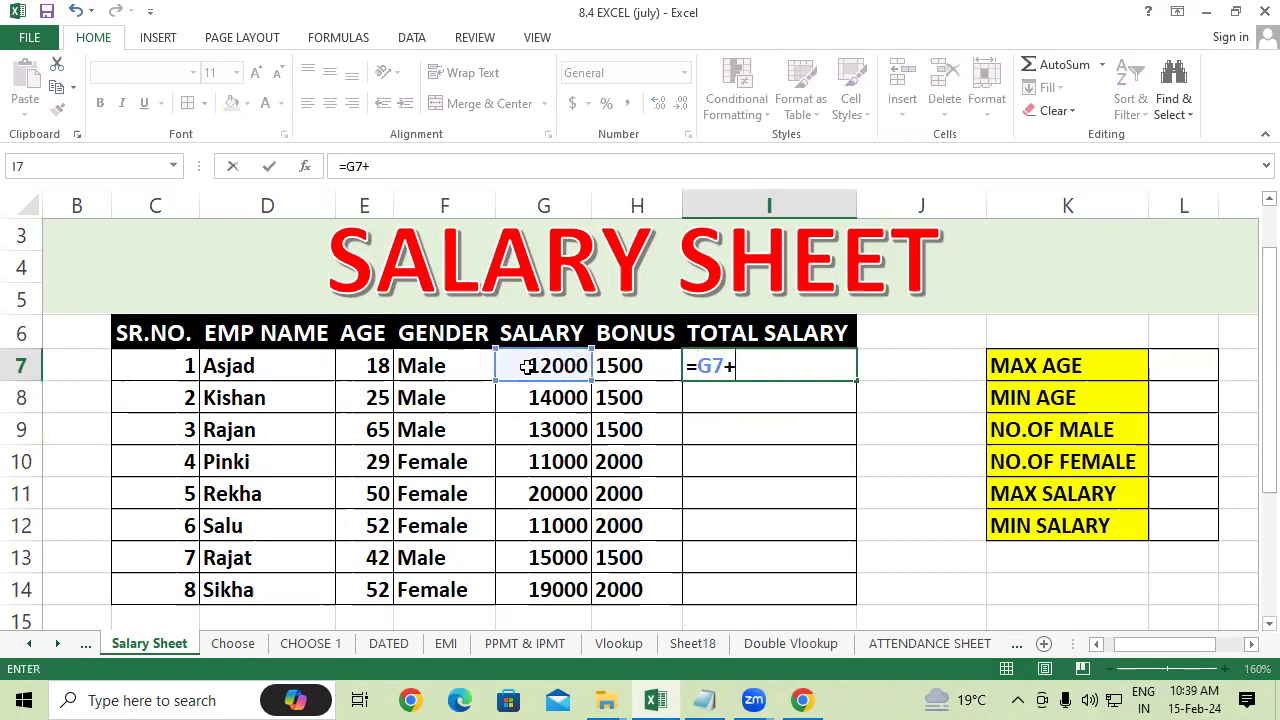
click(640, 366)
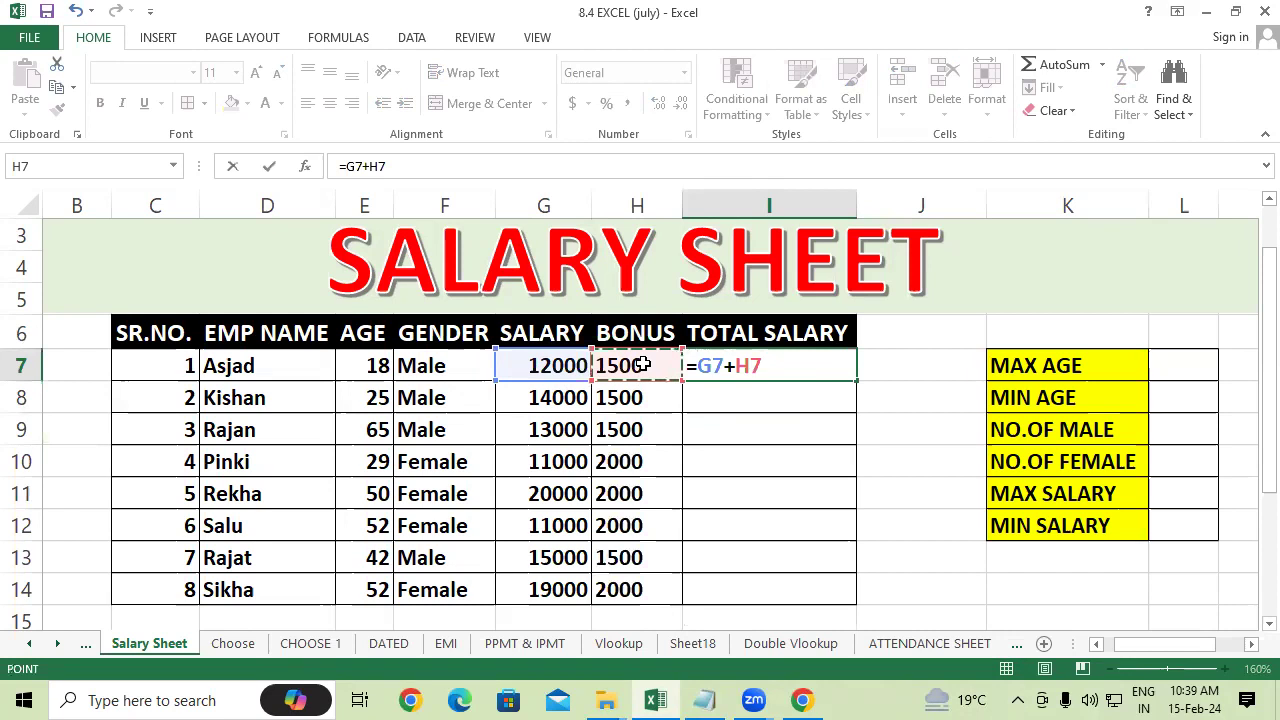
key(Return)
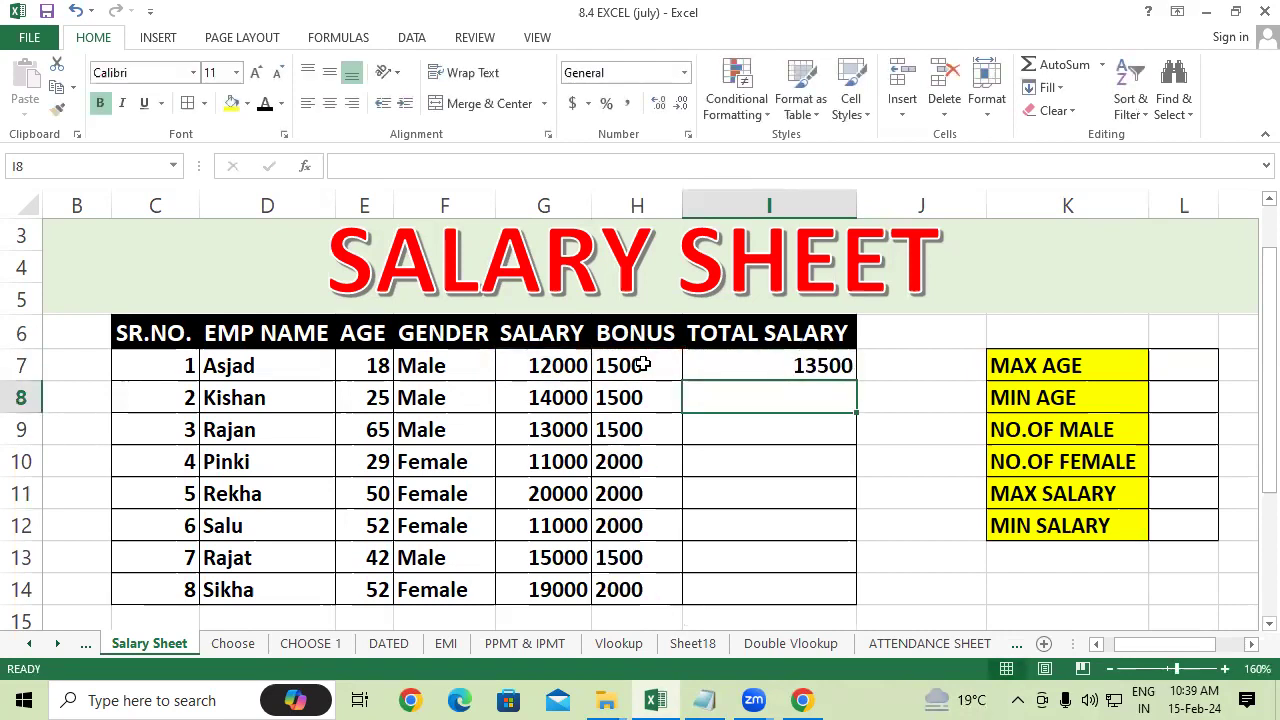
Fill the I7 total salary formula down the TOTAL SALARY column to I14.
click(812, 362)
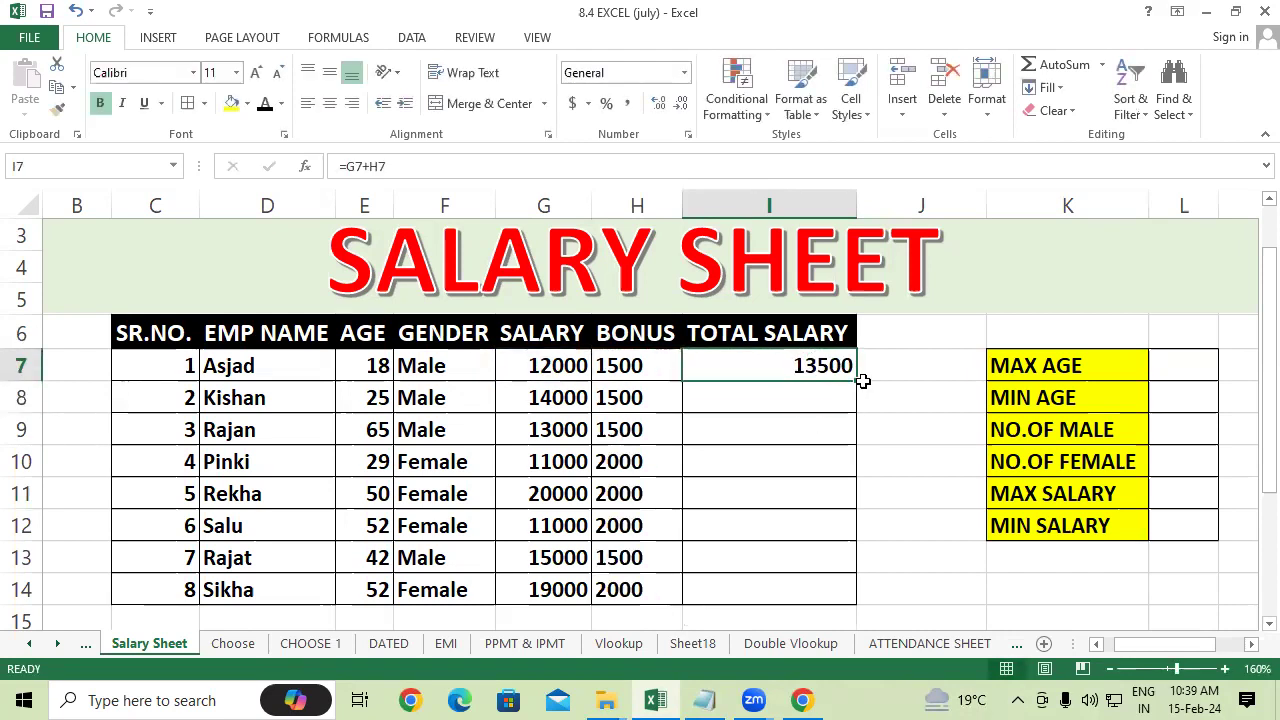
double_click(853, 374)
click(893, 487)
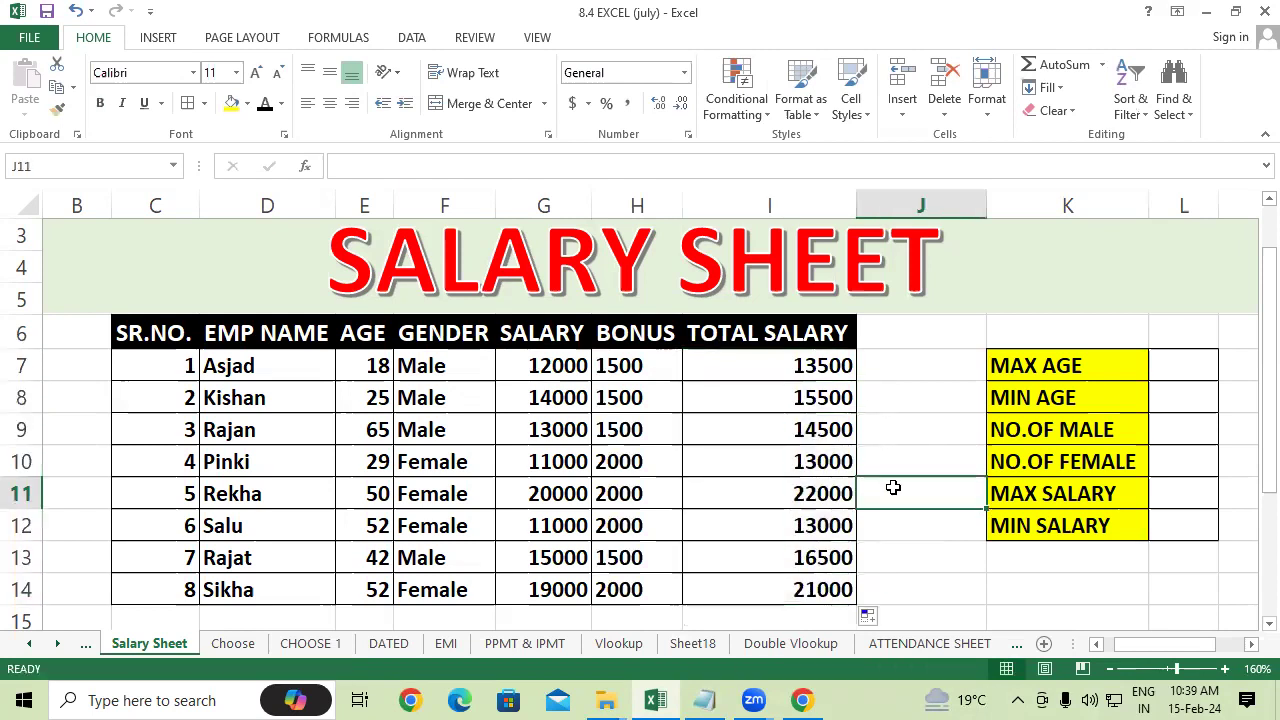
Enter the MAX AGE formula in L7 as =MAX(E6:E14)00 and accept the proposed correction to =MAX(E6:E14)*00.
click(1189, 365)
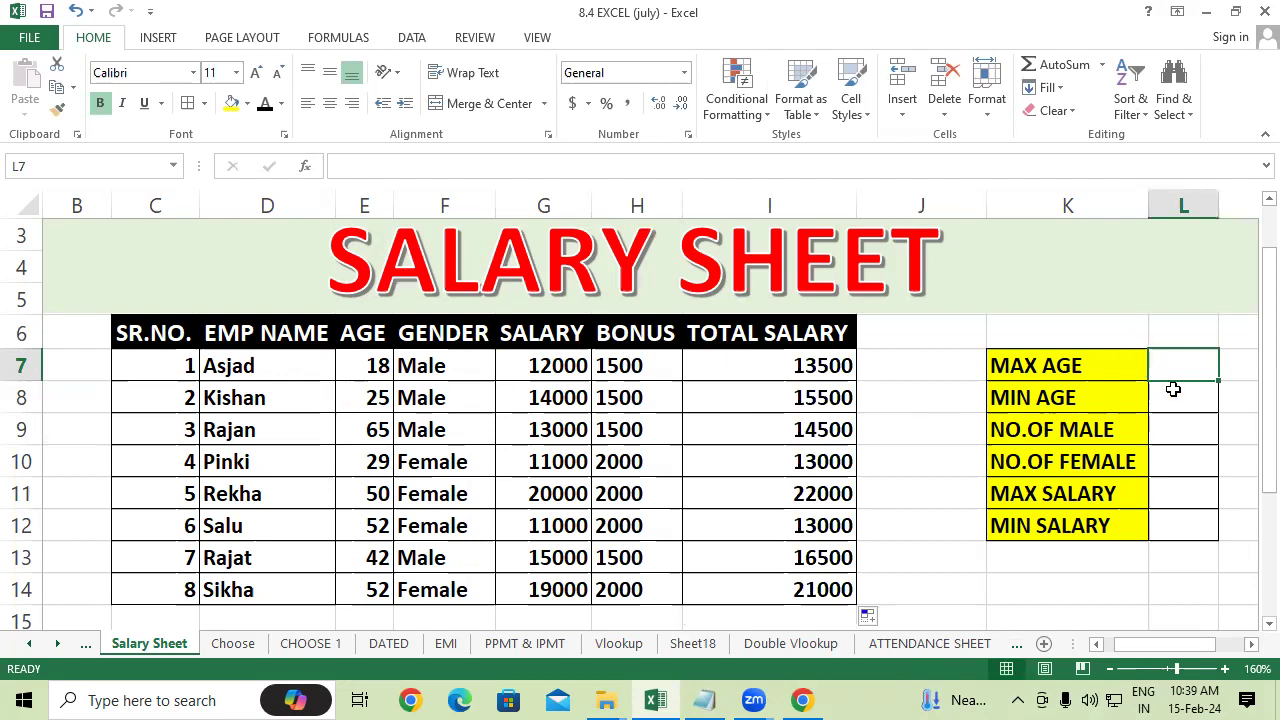
text(=)
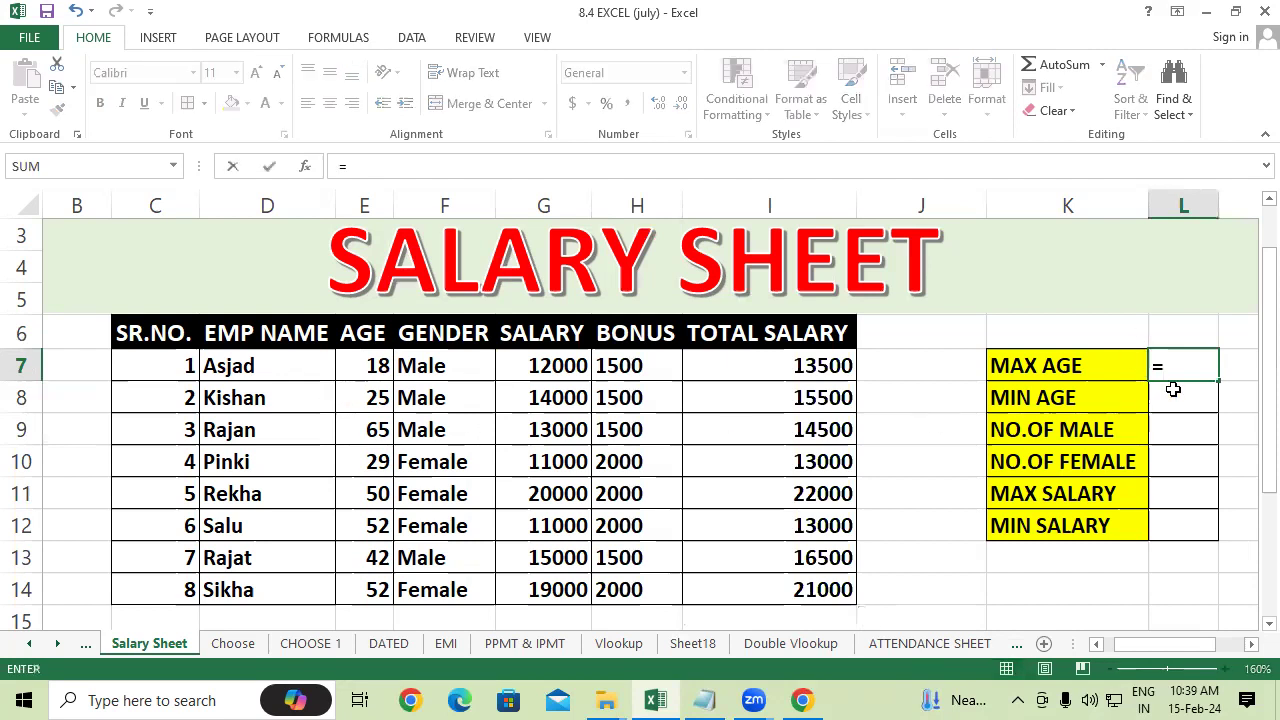
text(MAX()
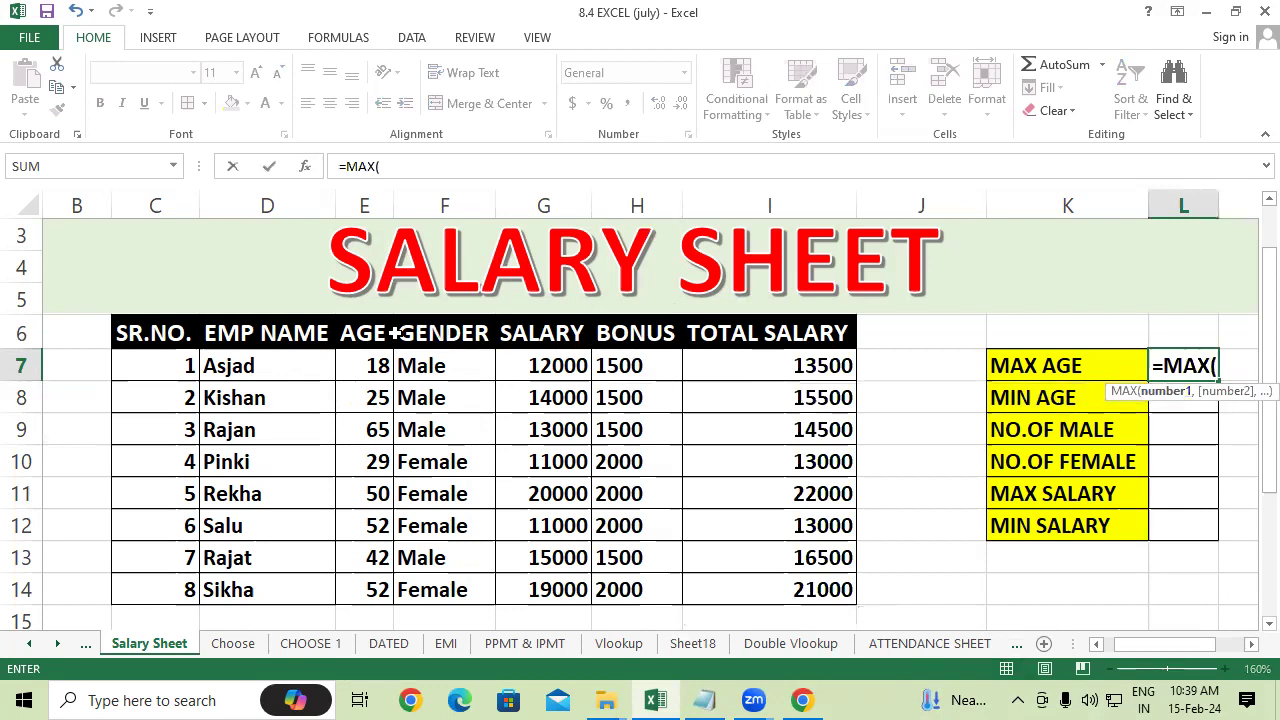
drag(364, 333, 371, 591)
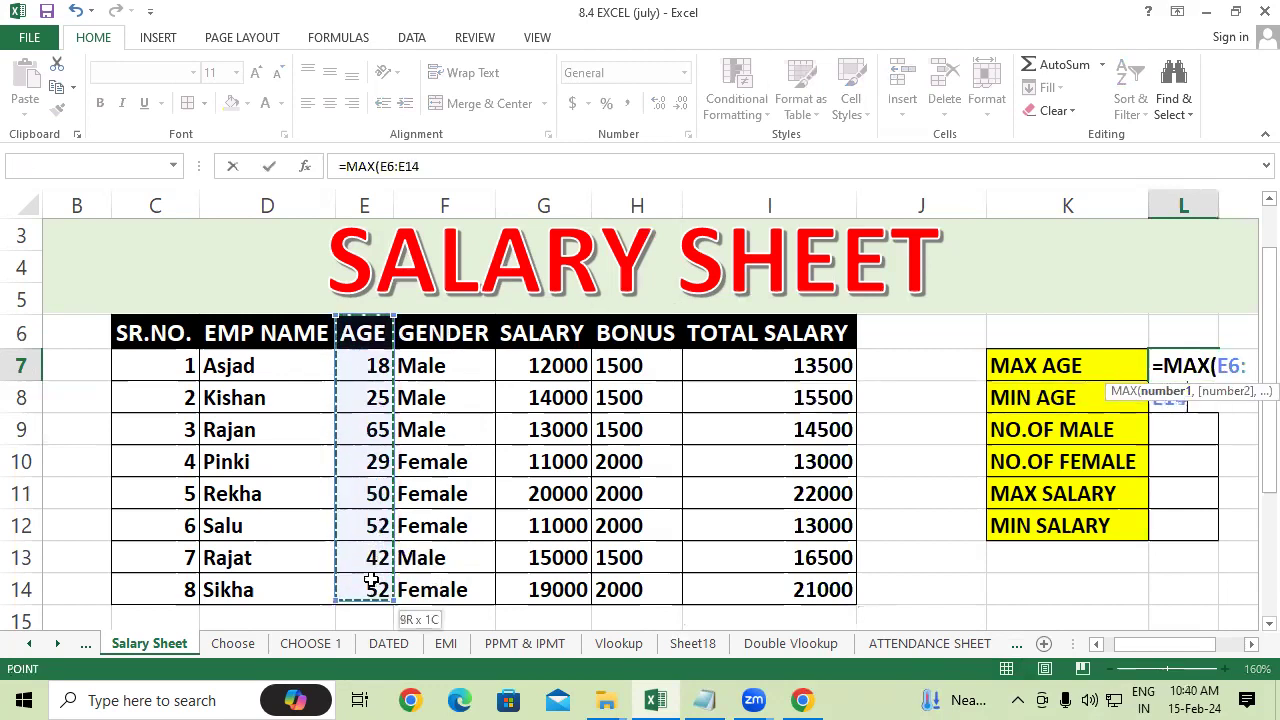
text()00)
key(Return)
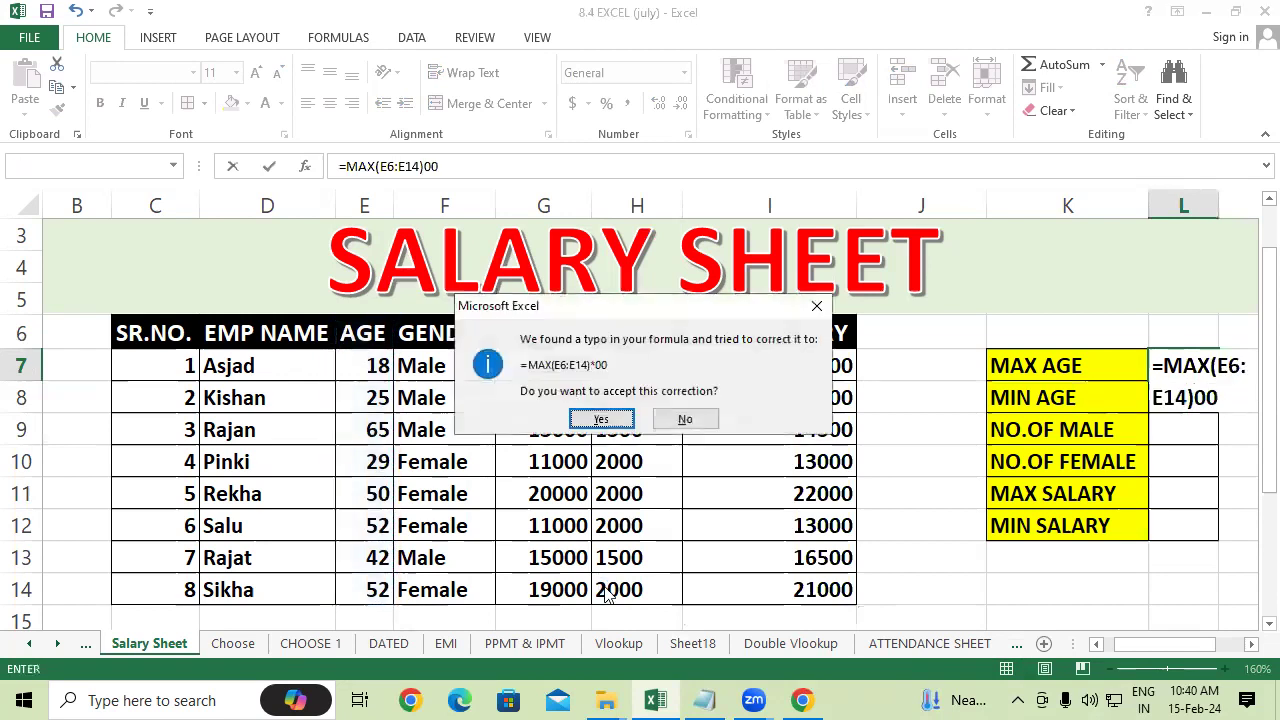
click(601, 419)
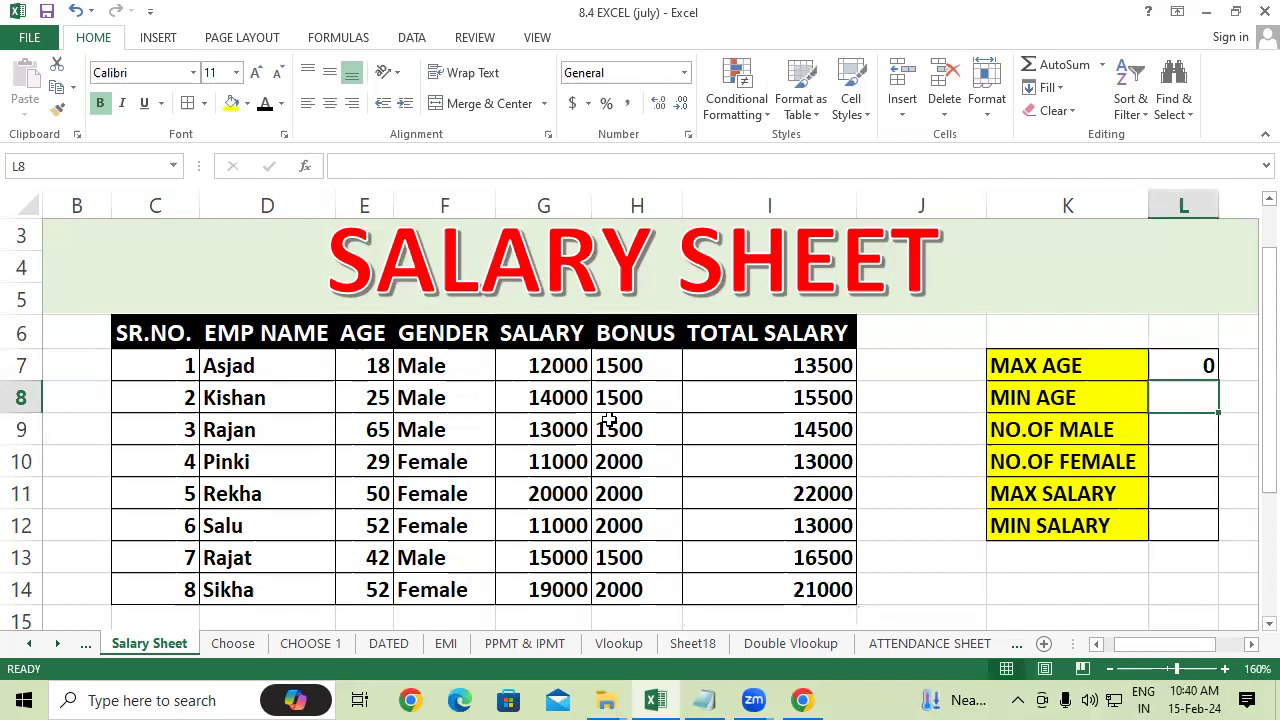
Remove the stray multiplication by zero from the MAX AGE formula in L7, leaving =MAX(E6:E14).
double_click(1206, 366)
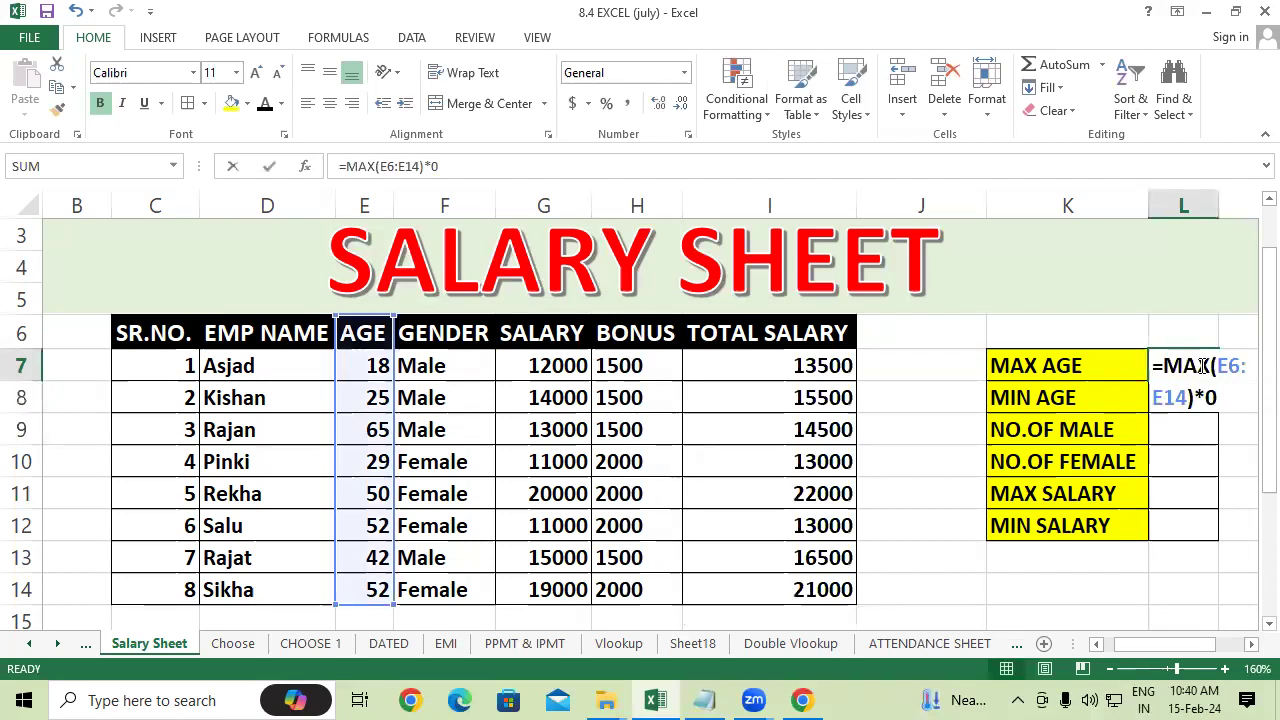
key(BackSpace)
key(BackSpace)
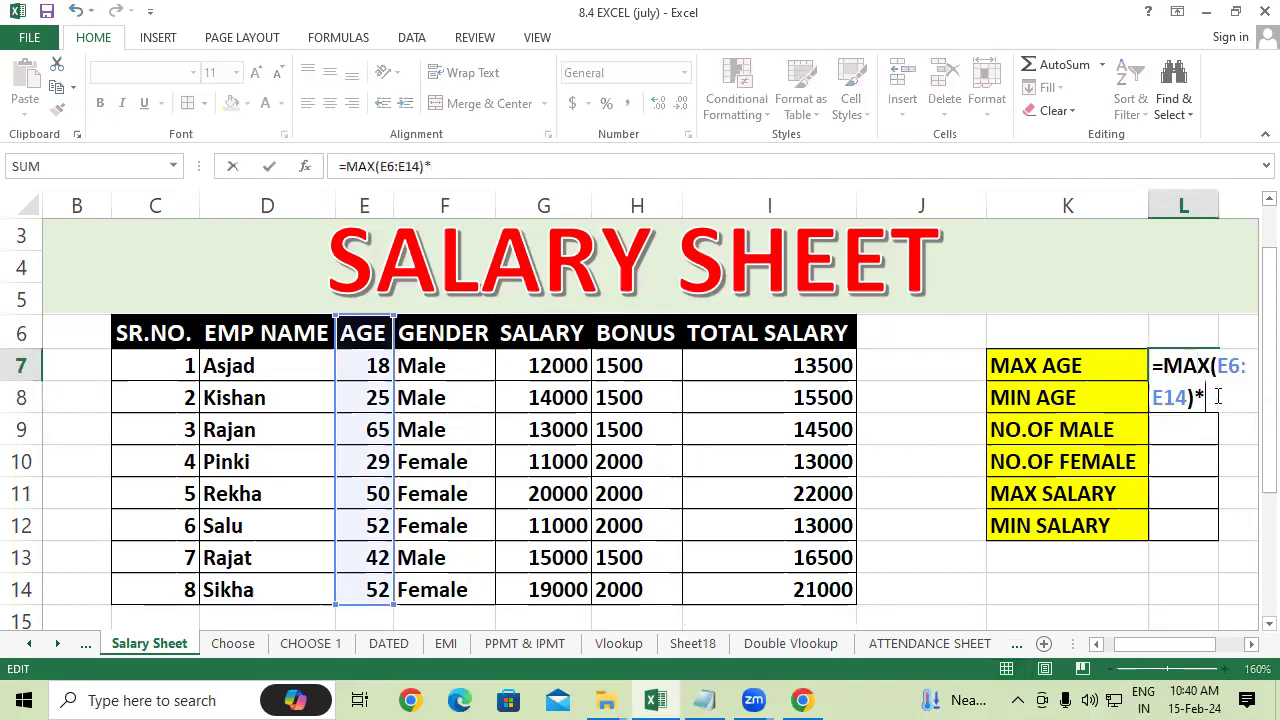
key(Return)
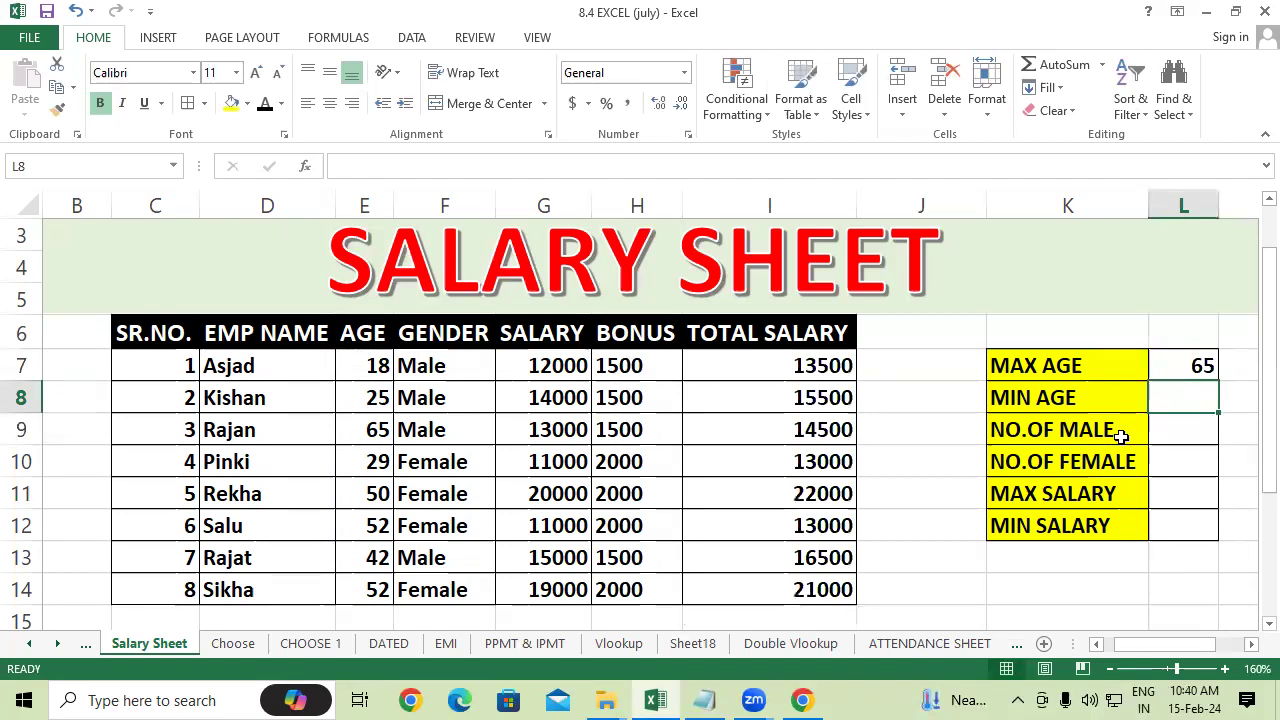
Enter the MIN AGE formula in L8 as =MIN(E6:E14).
text(=MIN)
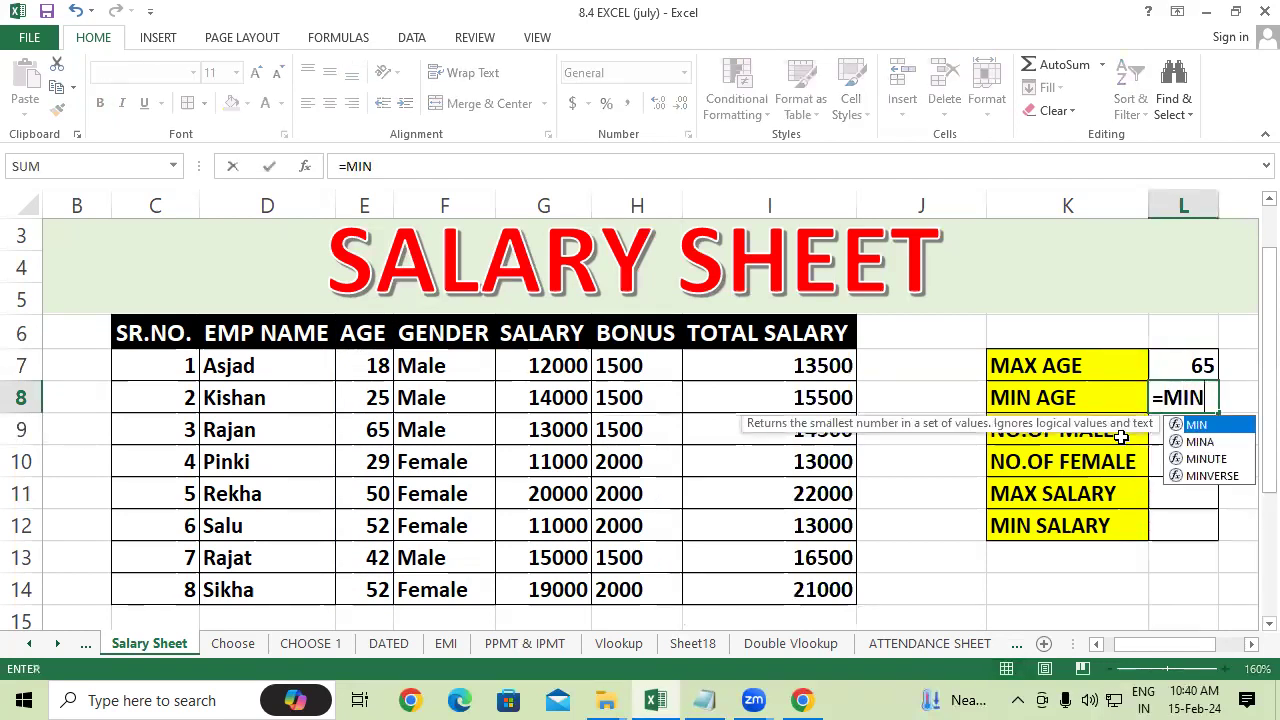
text(()
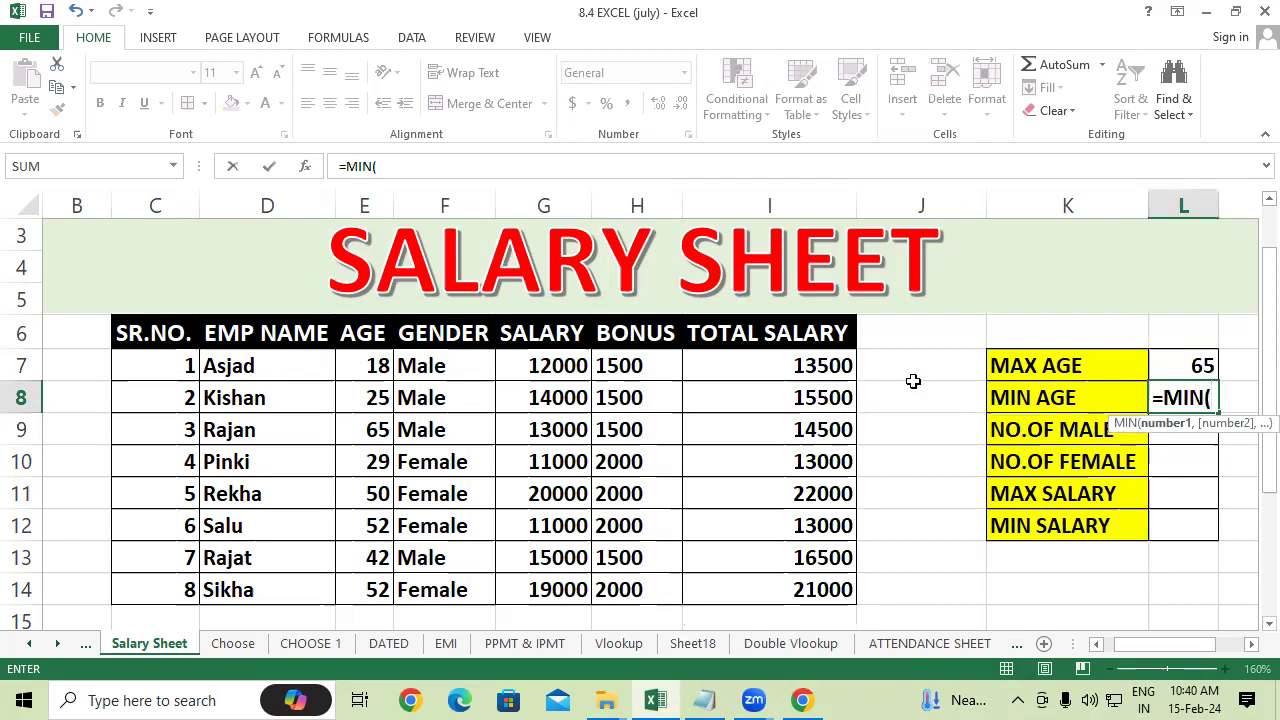
drag(358, 330, 368, 582)
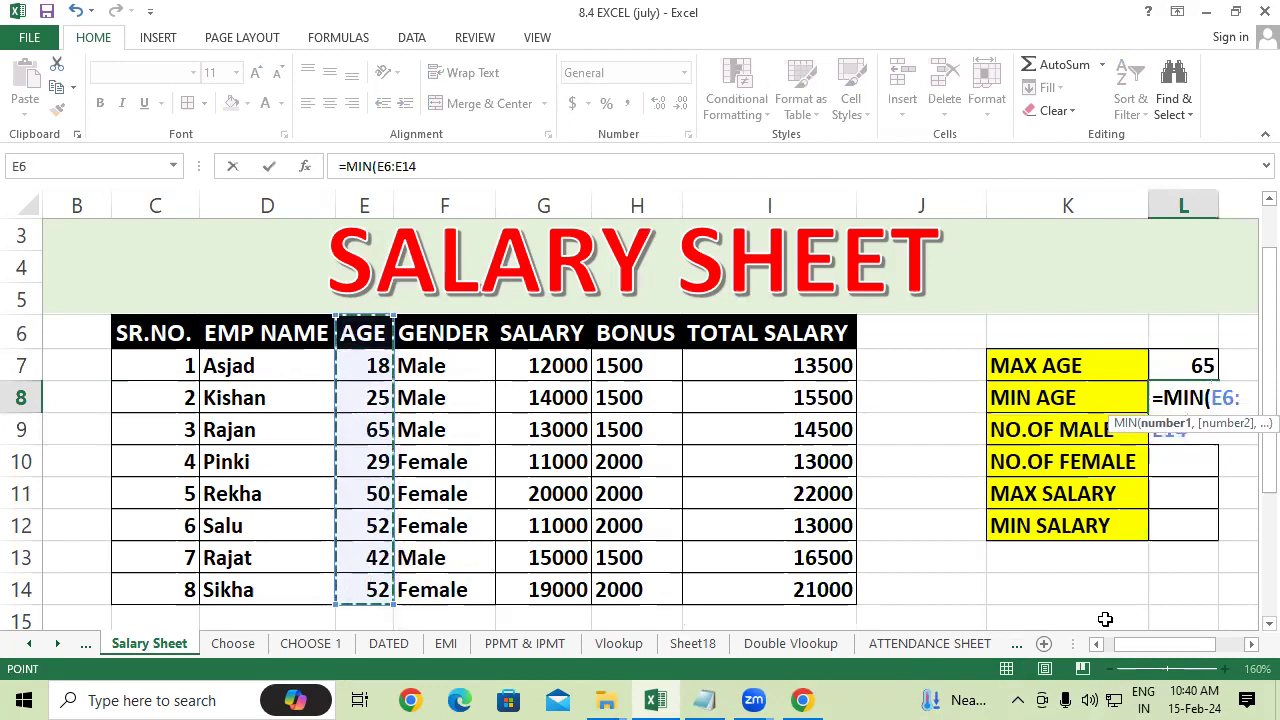
key(Return)
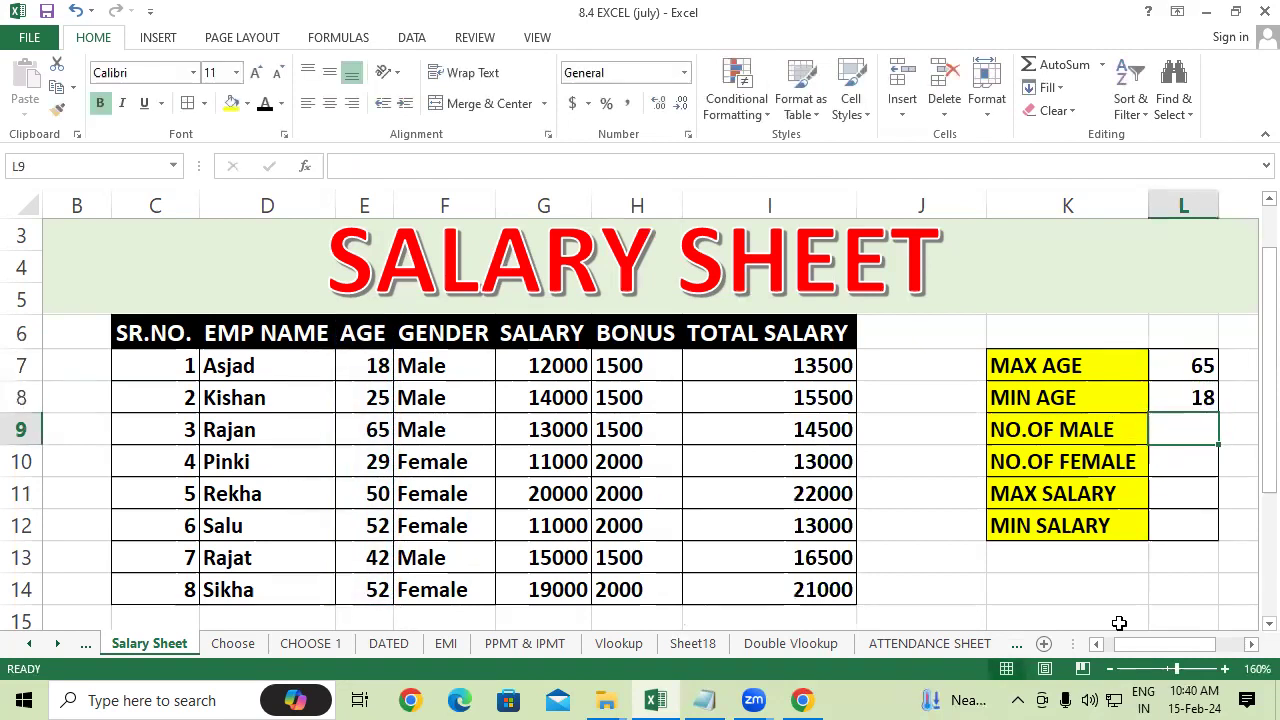
click(1251, 644)
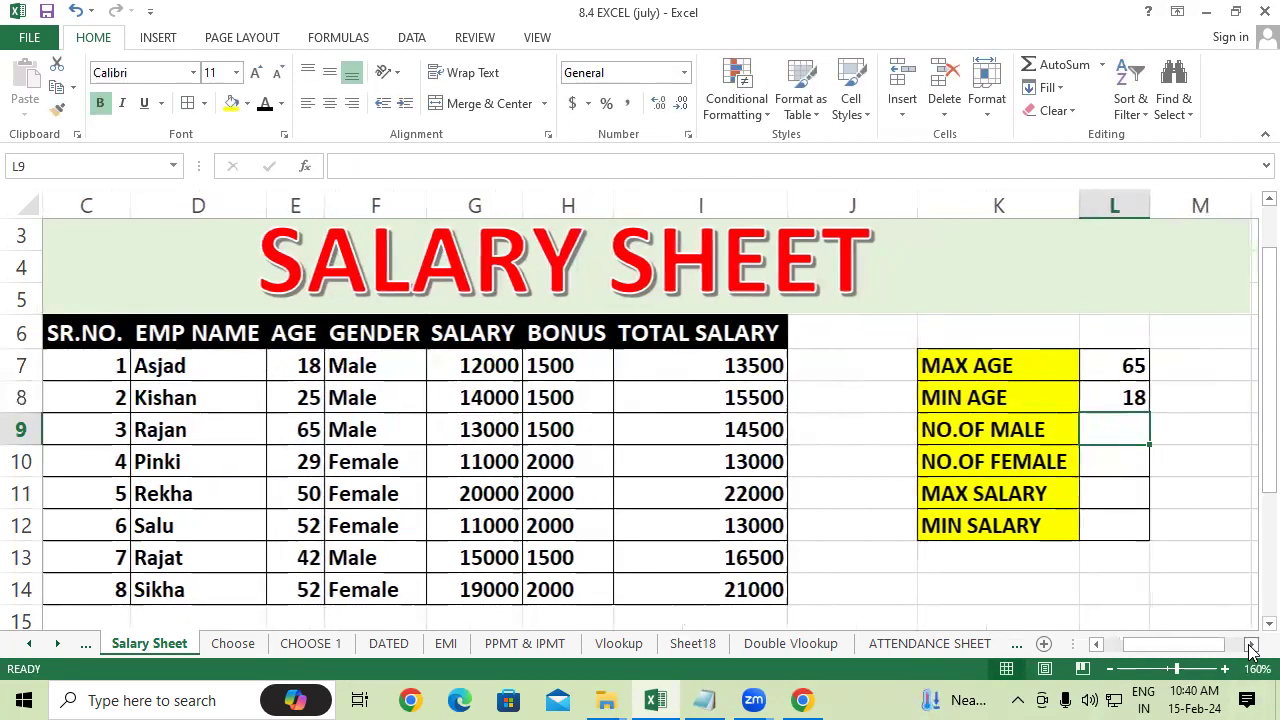
click(1083, 600)
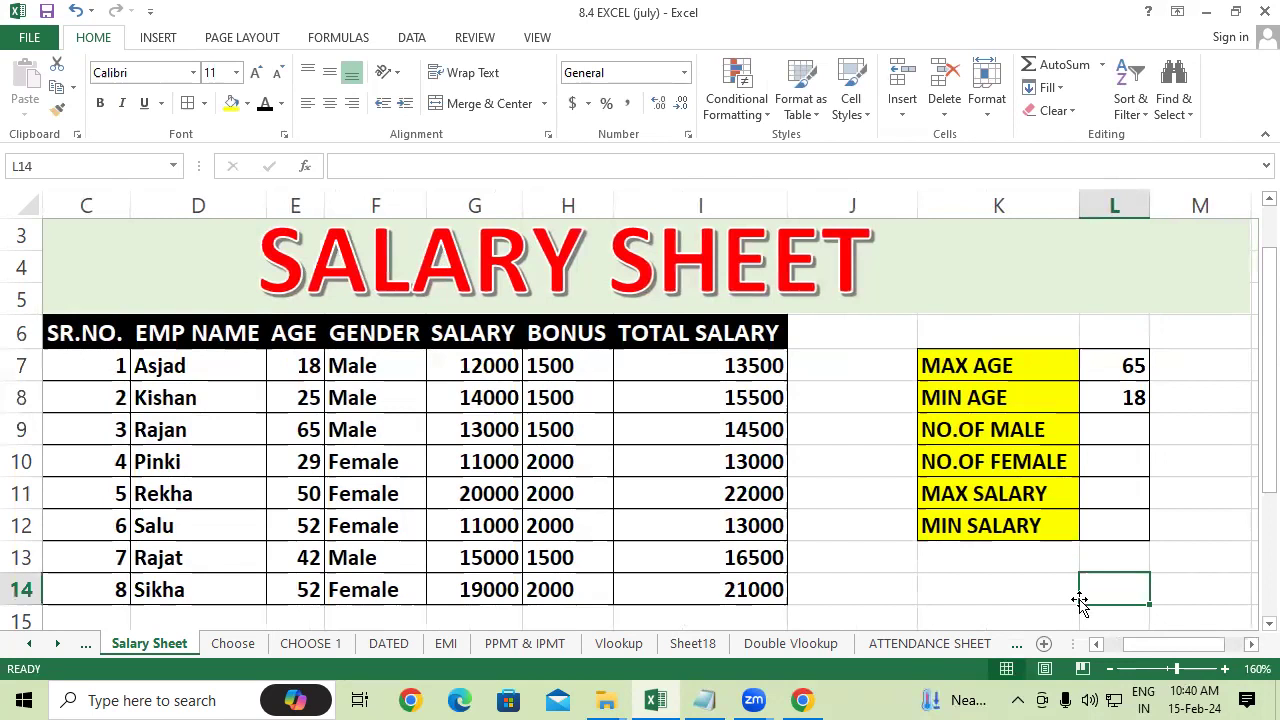
click(1099, 428)
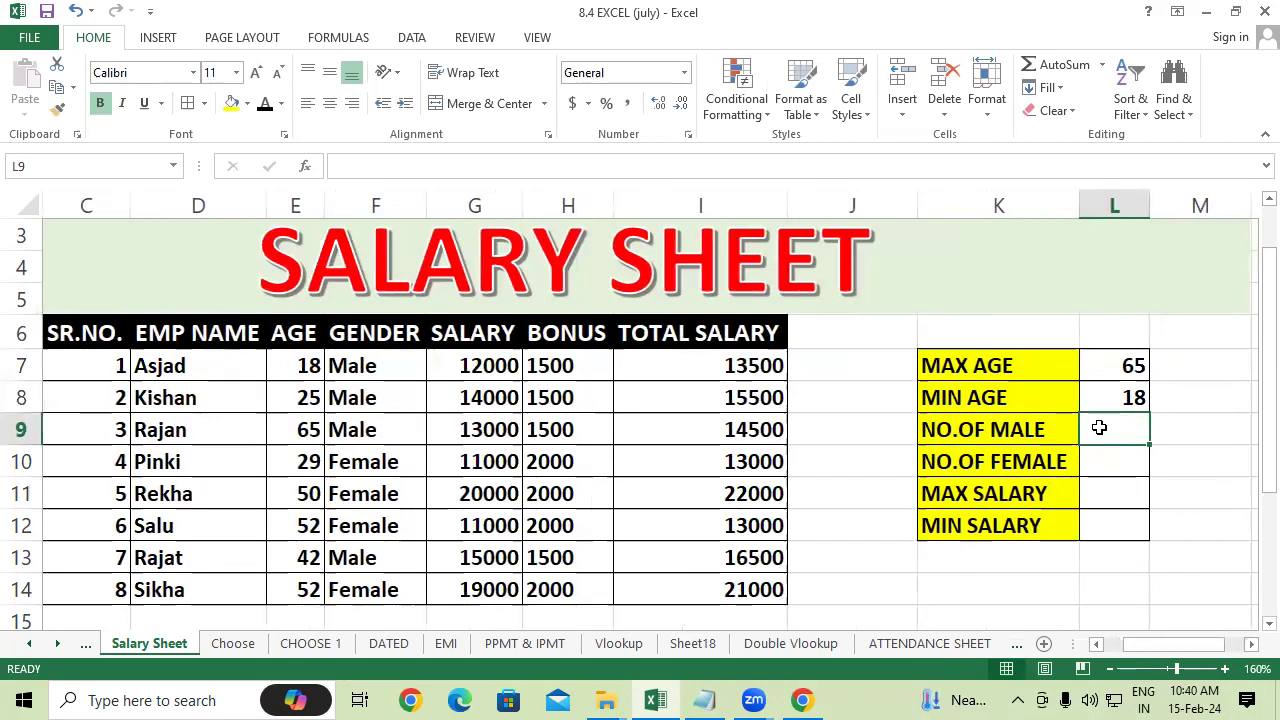
click(969, 575)
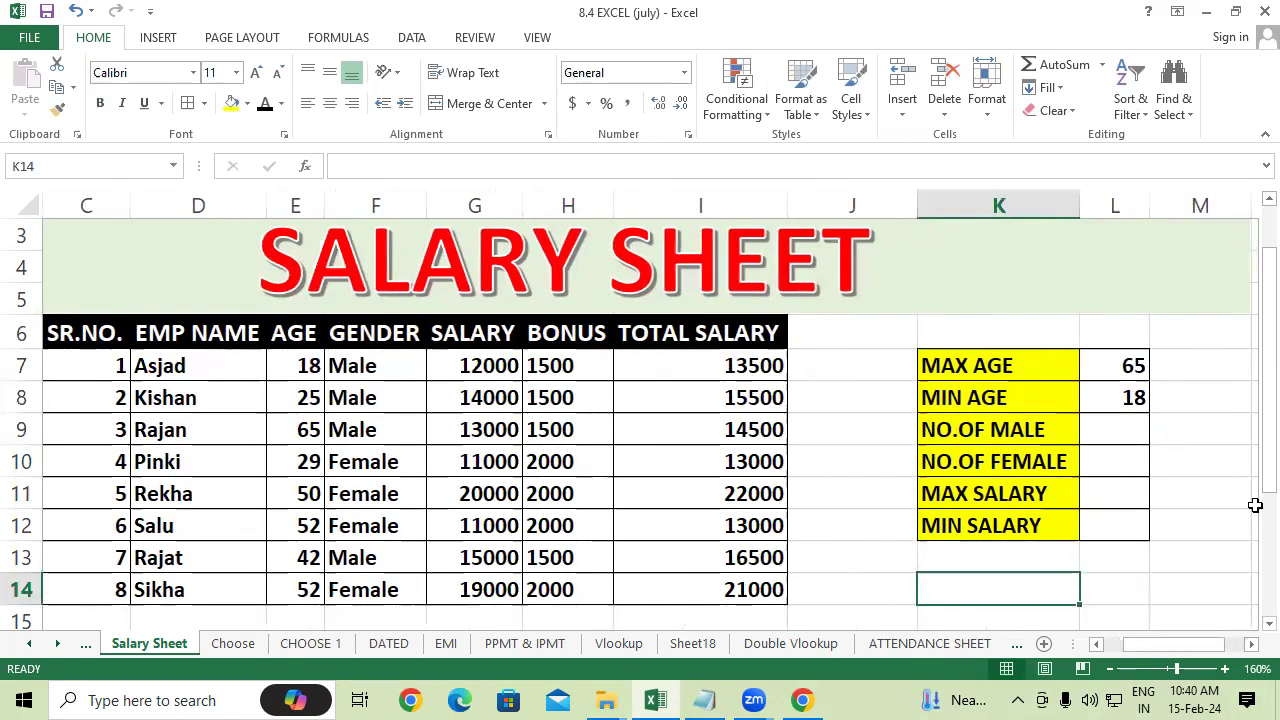
click(1193, 473)
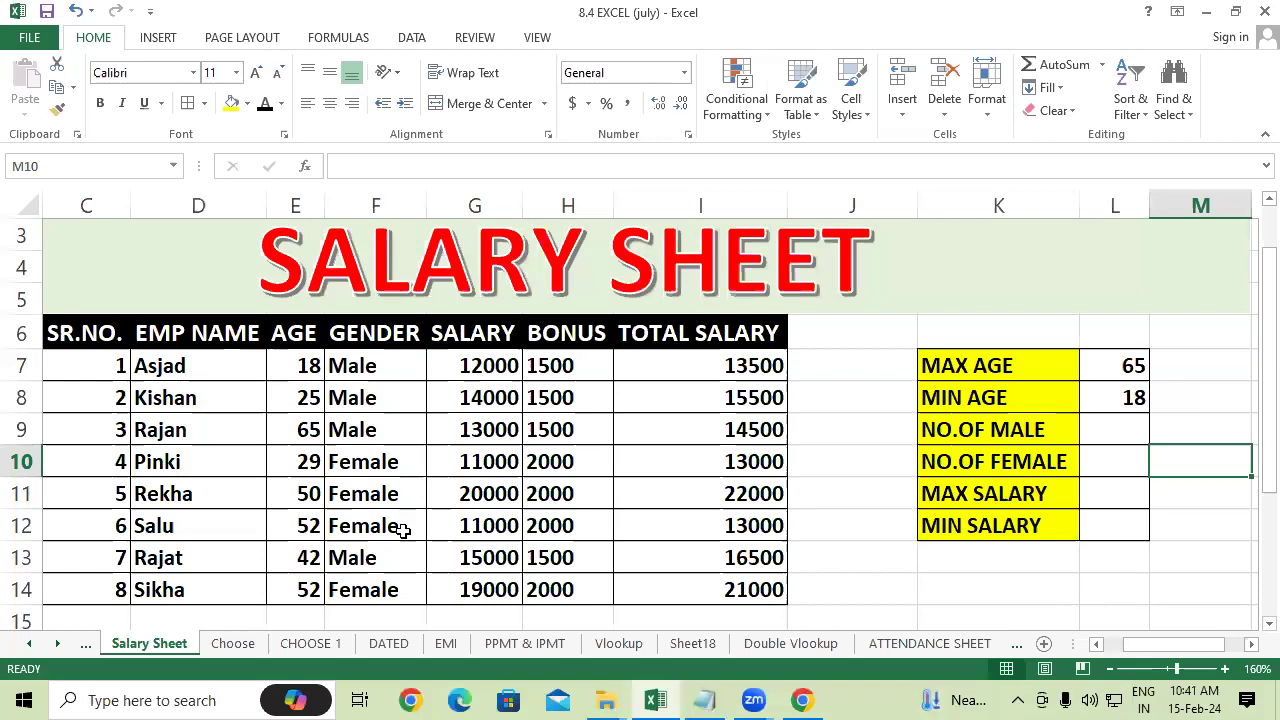
click(1101, 429)
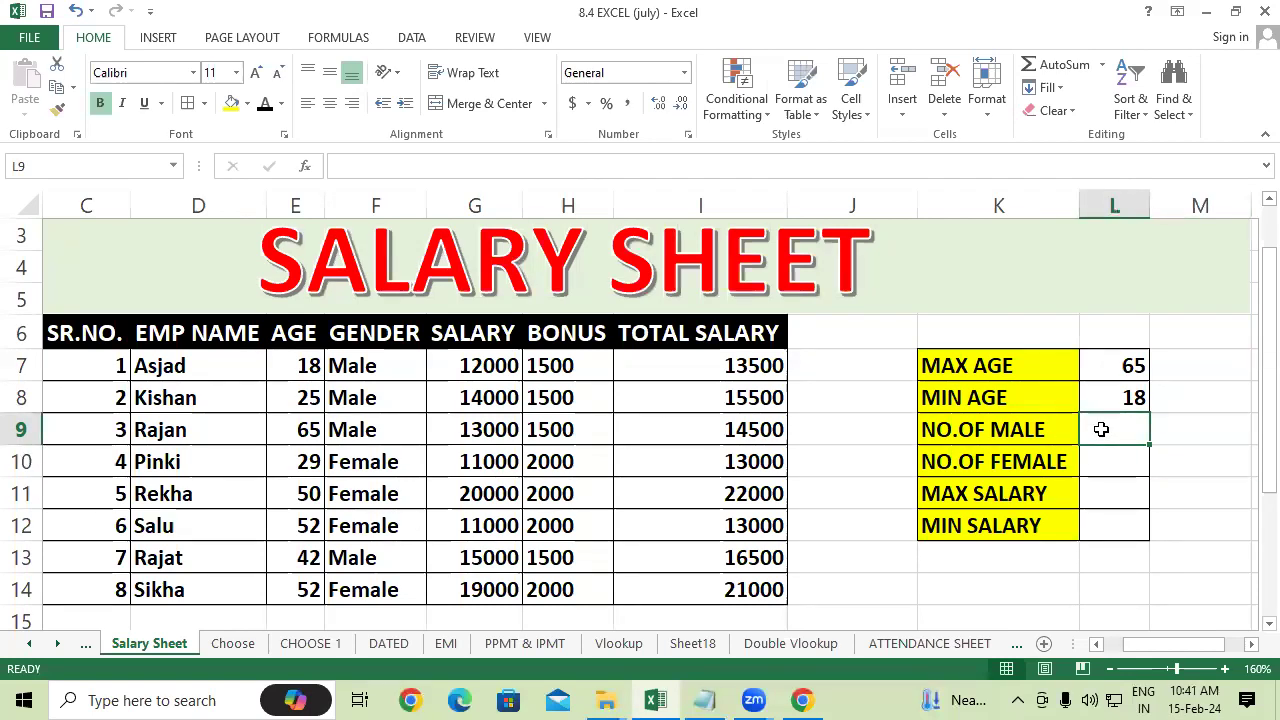
click(1107, 454)
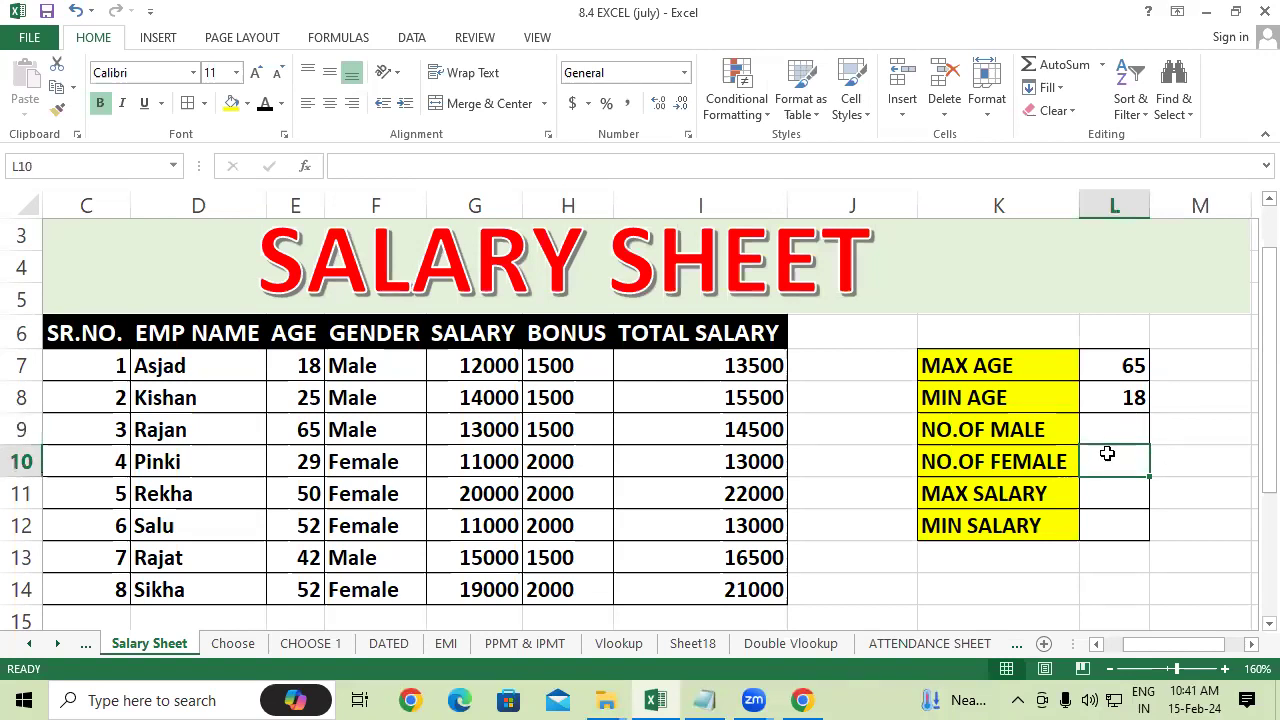
click(1106, 406)
Enter the NO.OF MALE formula in L9 as =COUNTIF(F6:F14,"MALE").
click(1103, 426)
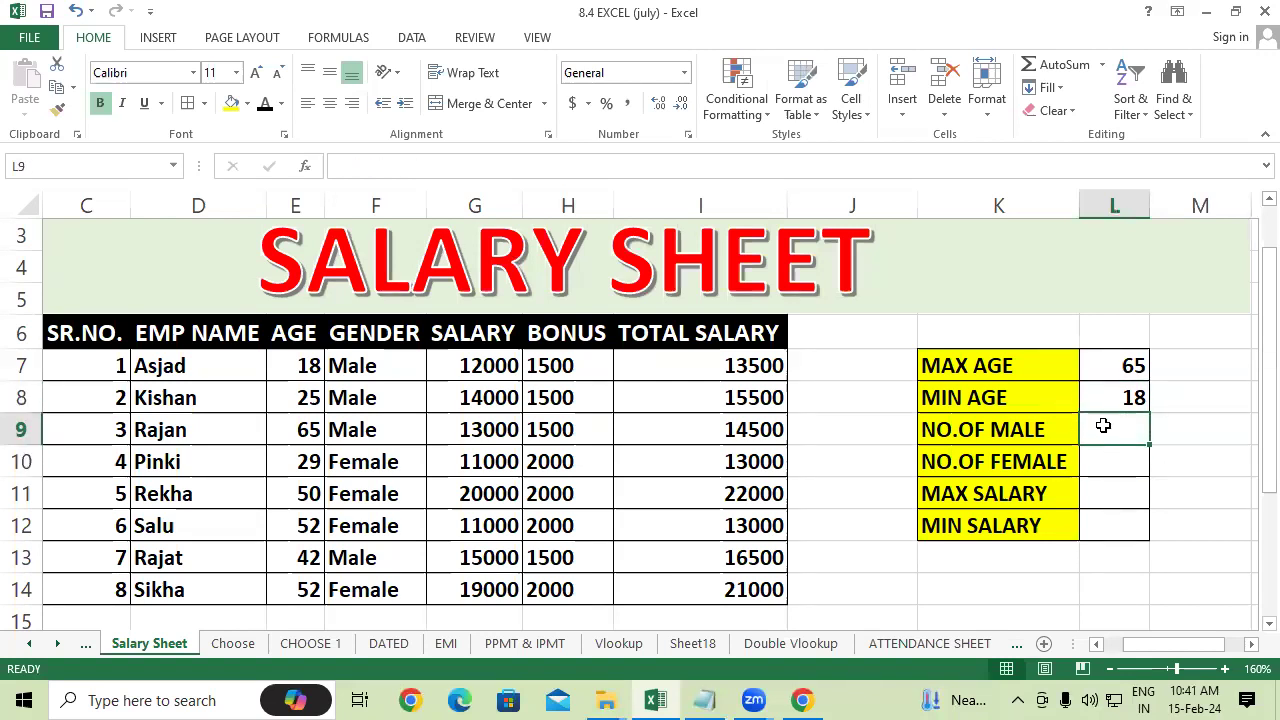
text(=)
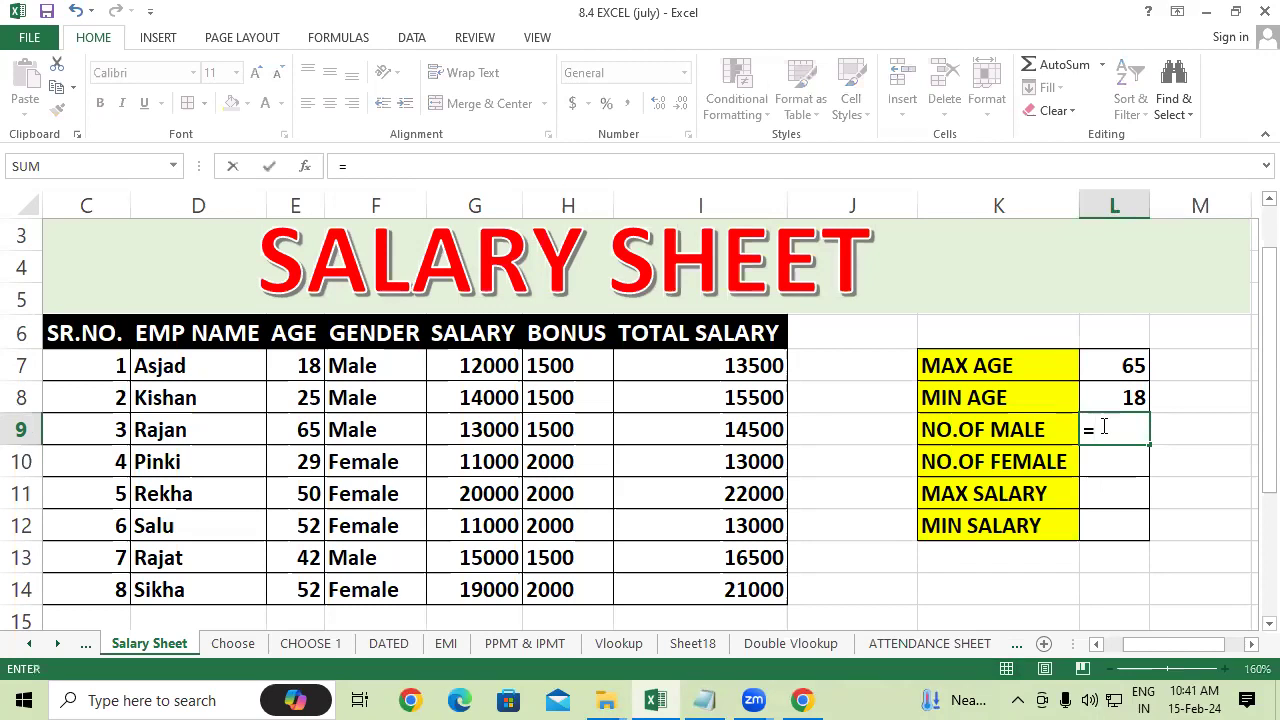
text(COUNT)
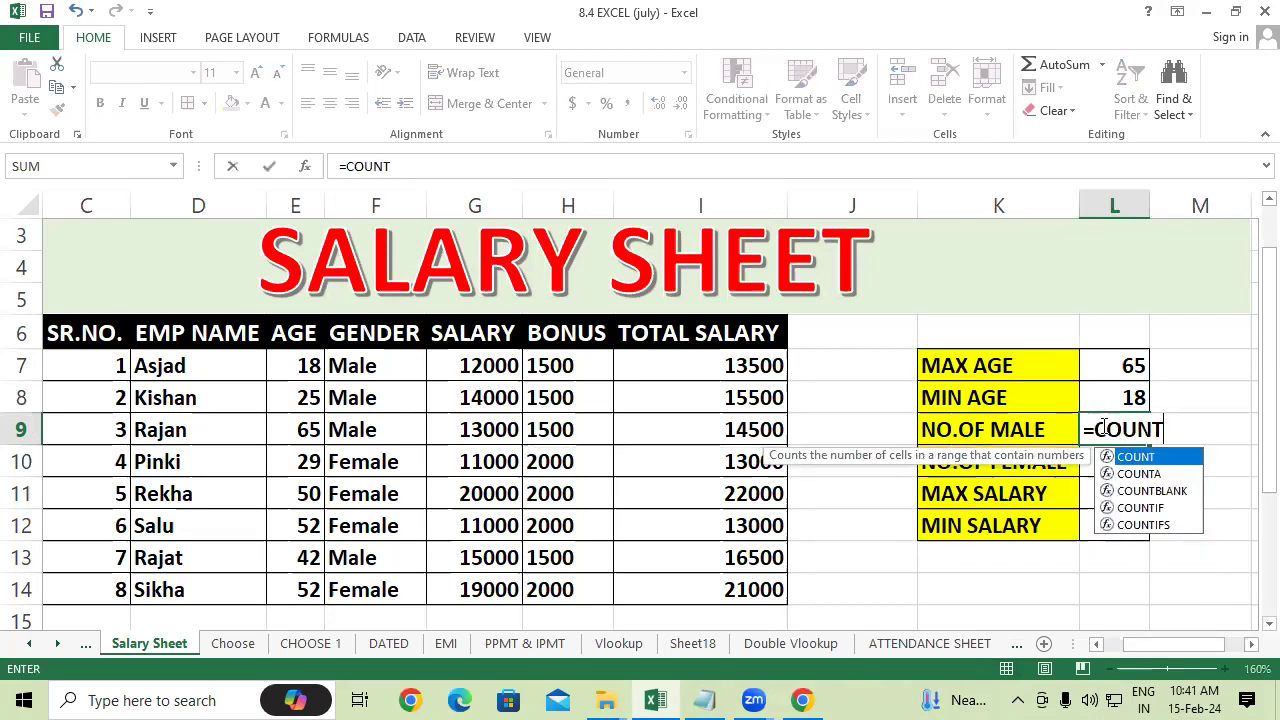
text(IF()
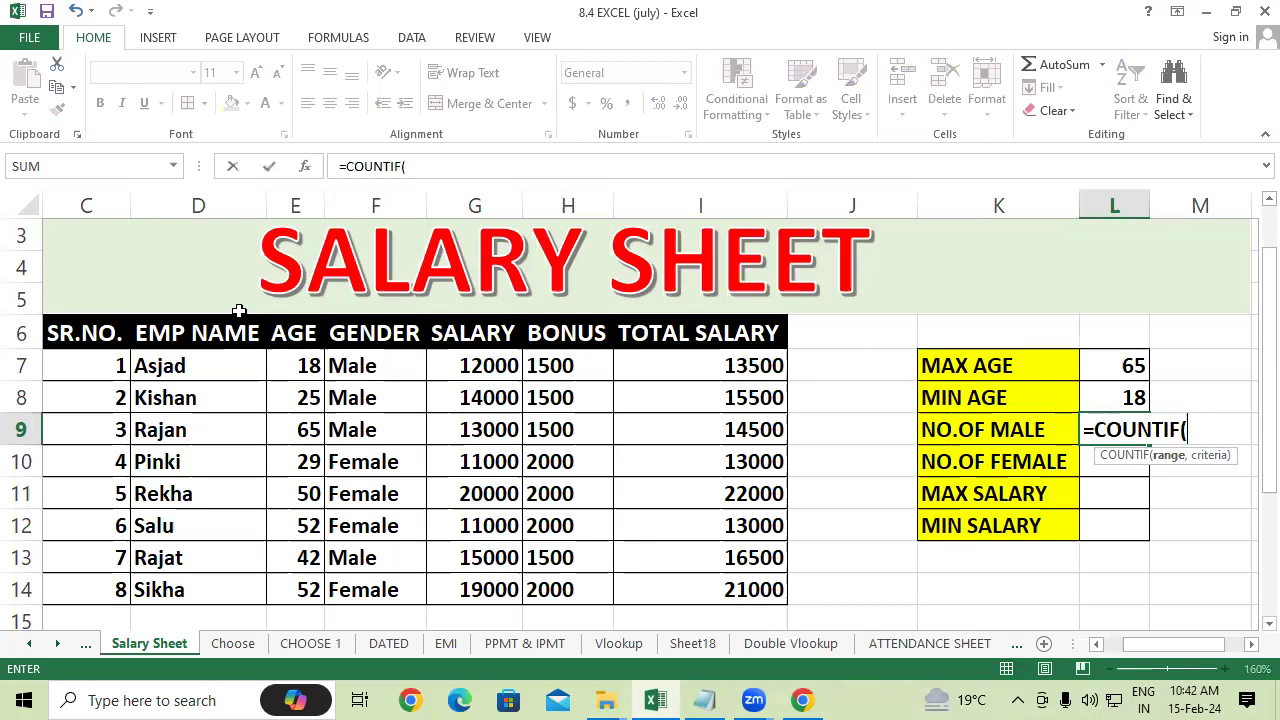
drag(408, 333, 406, 590)
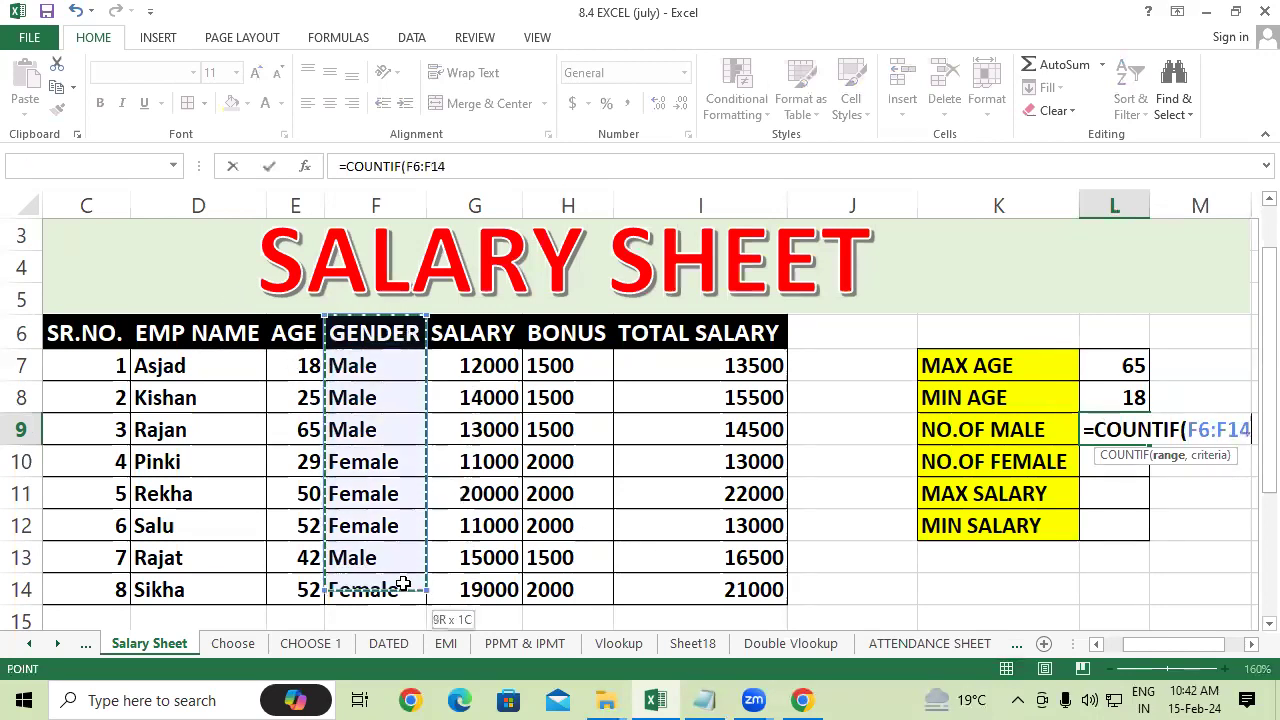
text(,)
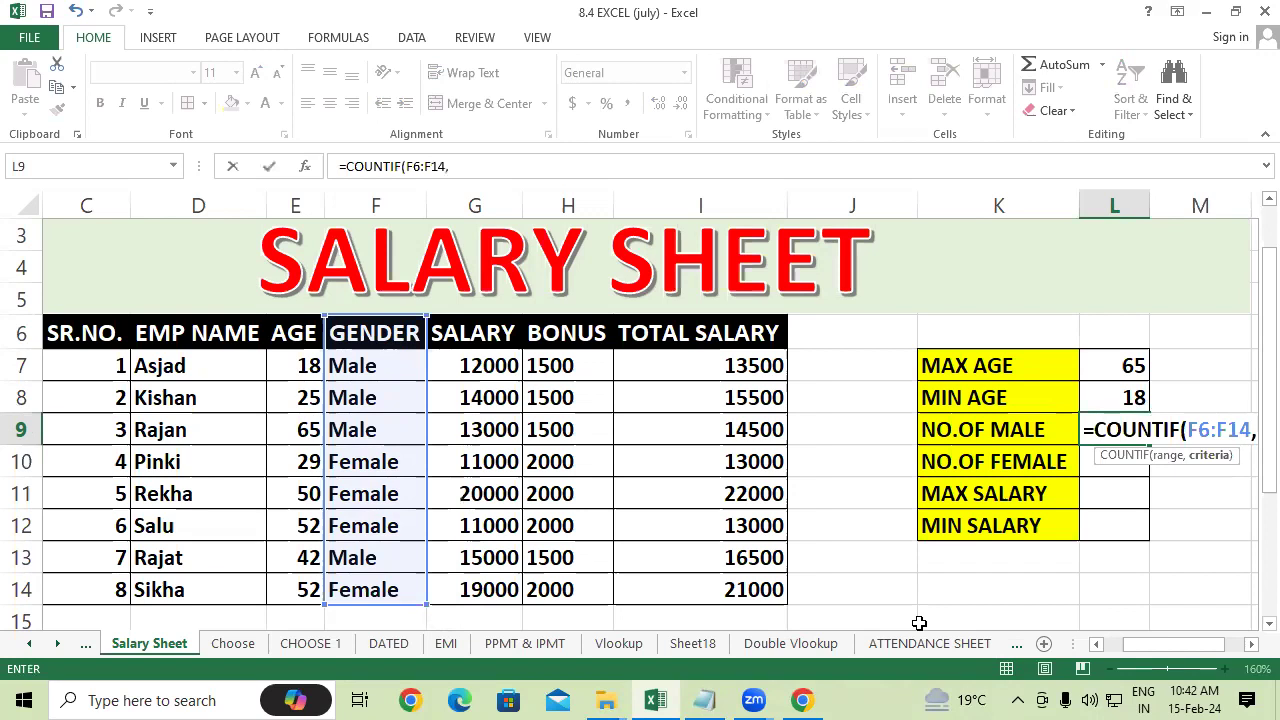
text("M)
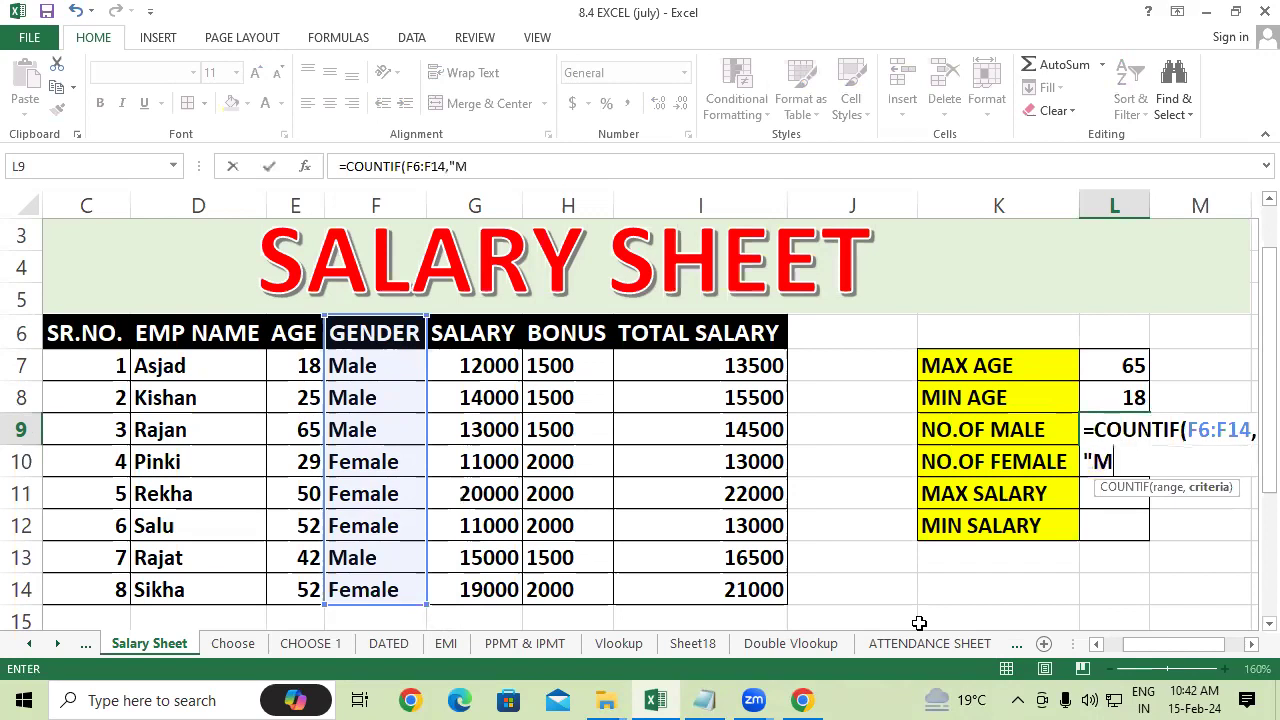
text(ALE"))
key(Return)
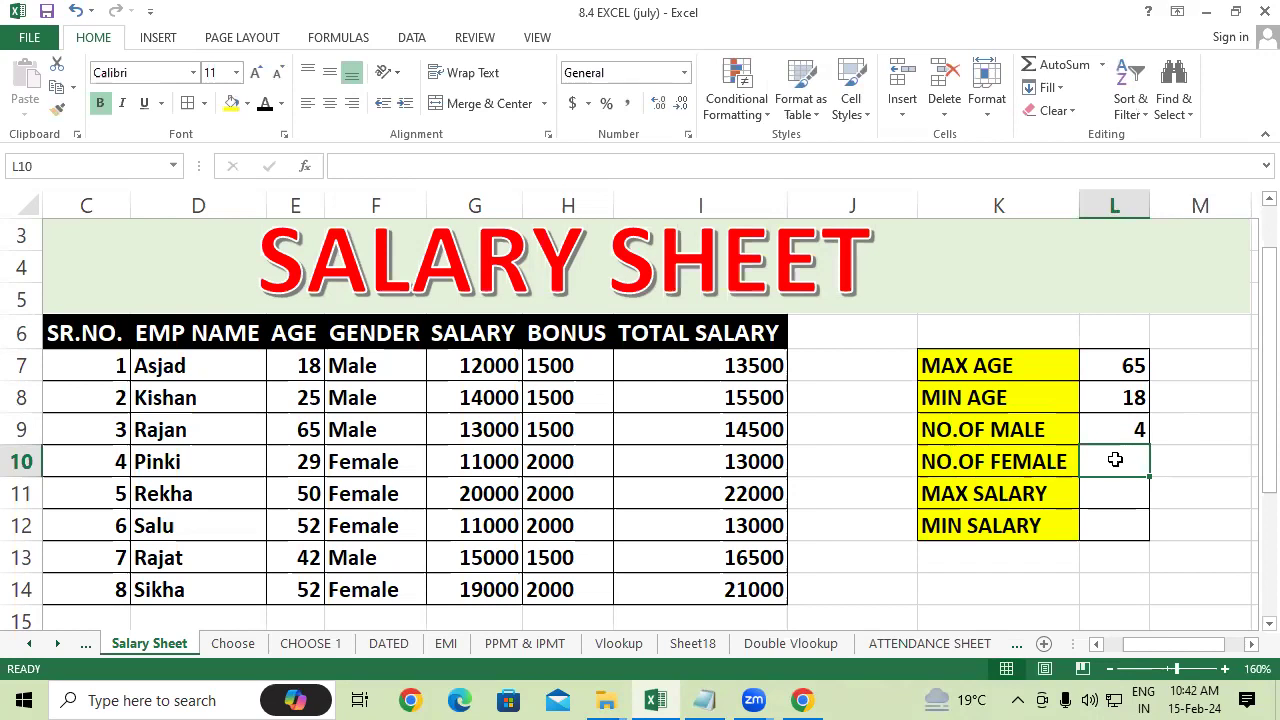
Enter the NO.OF FEMALE formula in L10 as =COUNTIF(F6:F14,"FEMALE").
text(=COUN)
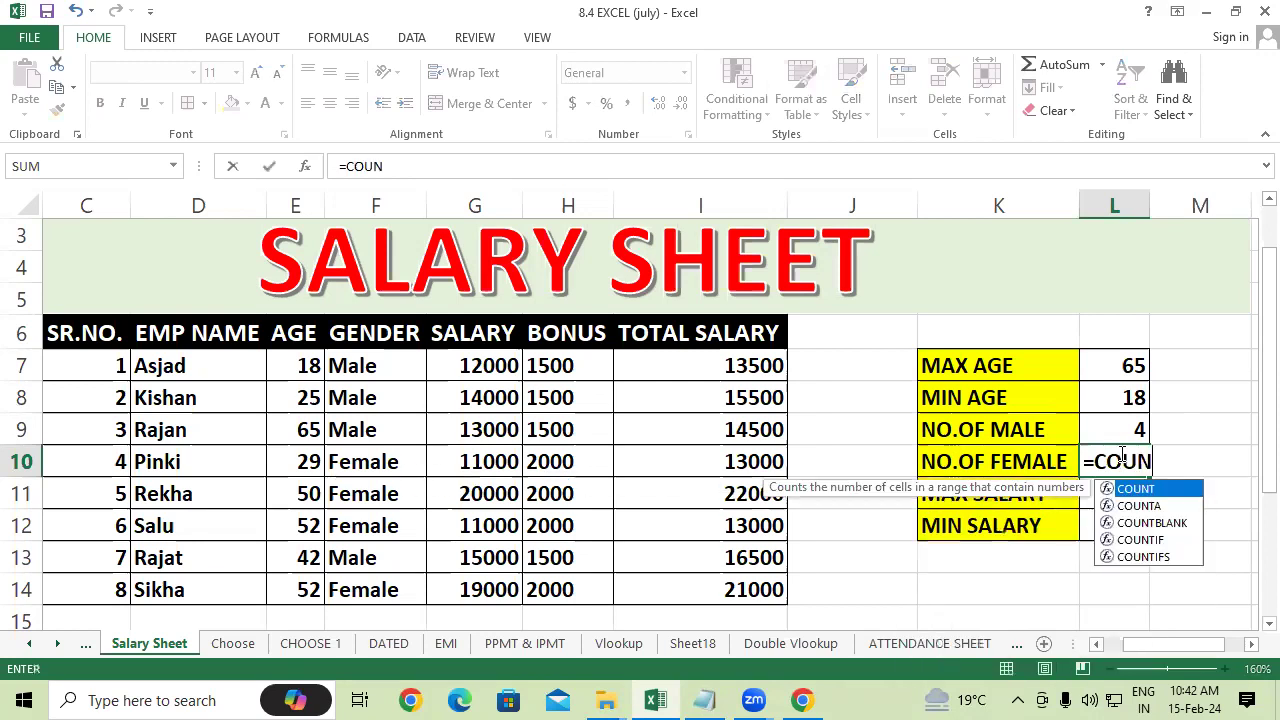
text(TIF)
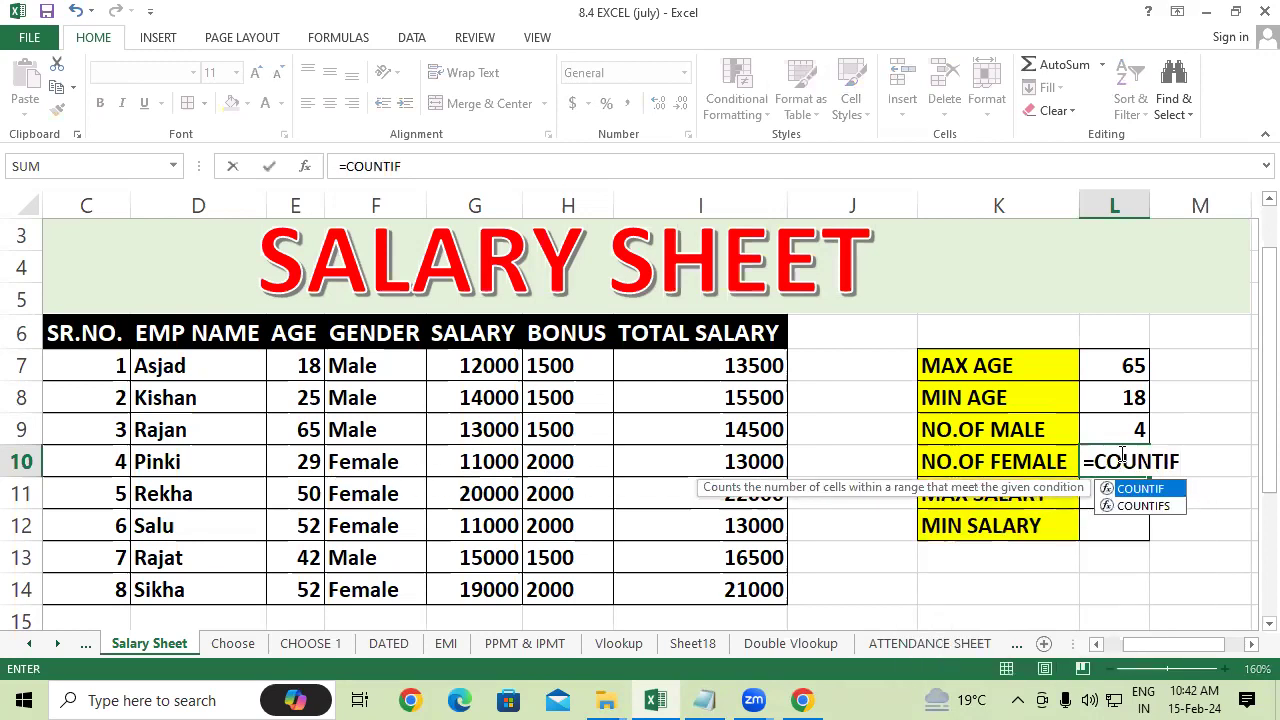
text(()
drag(366, 333, 424, 595)
text(,"F)
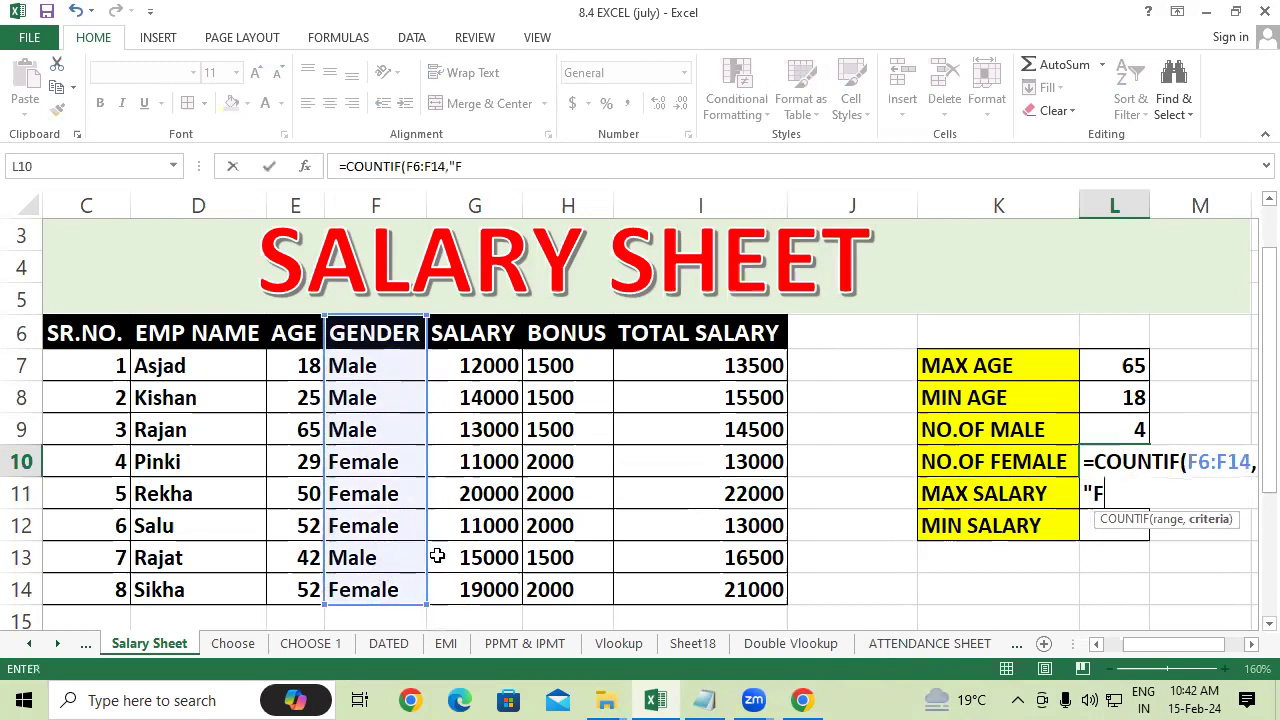
text(EMALE)
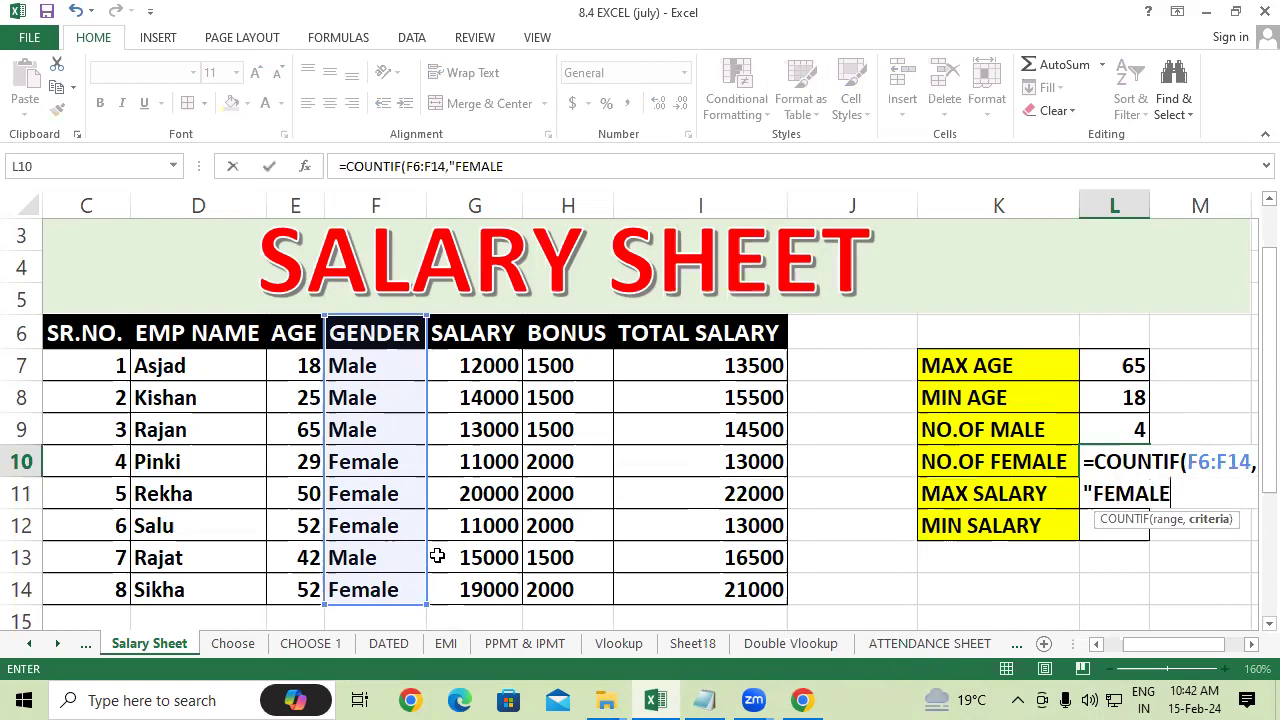
text("))
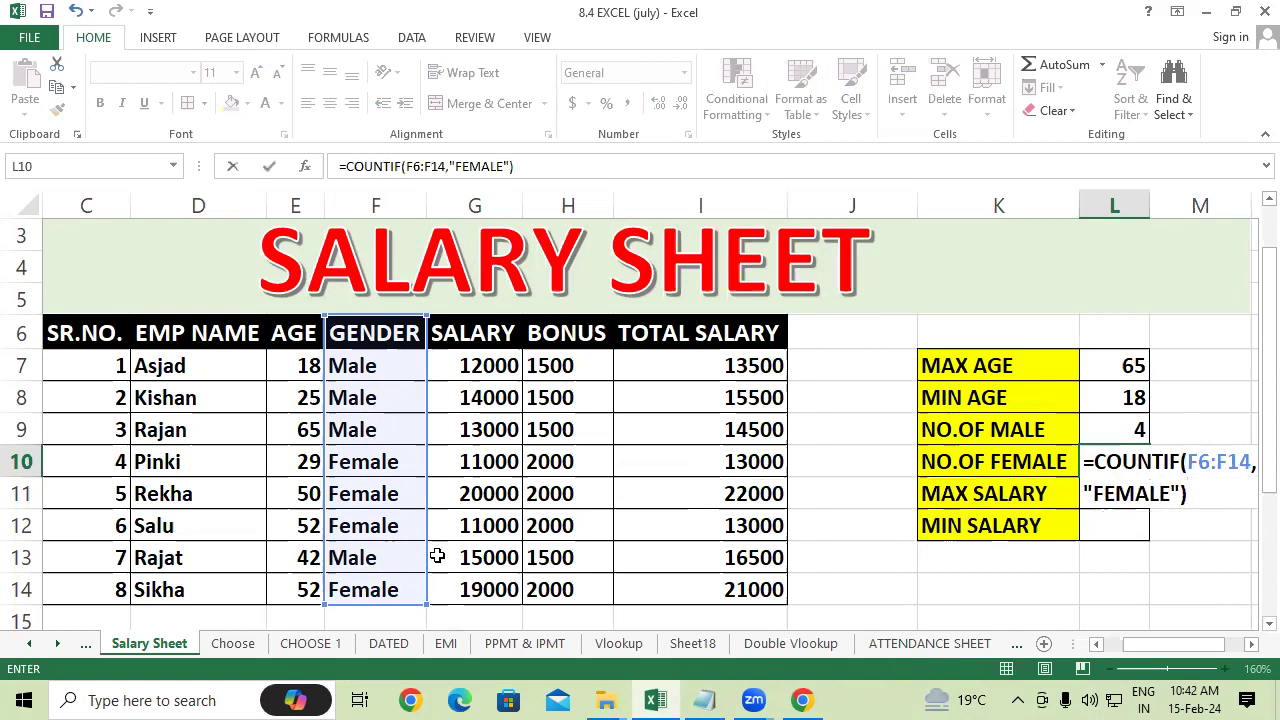
key(Return)
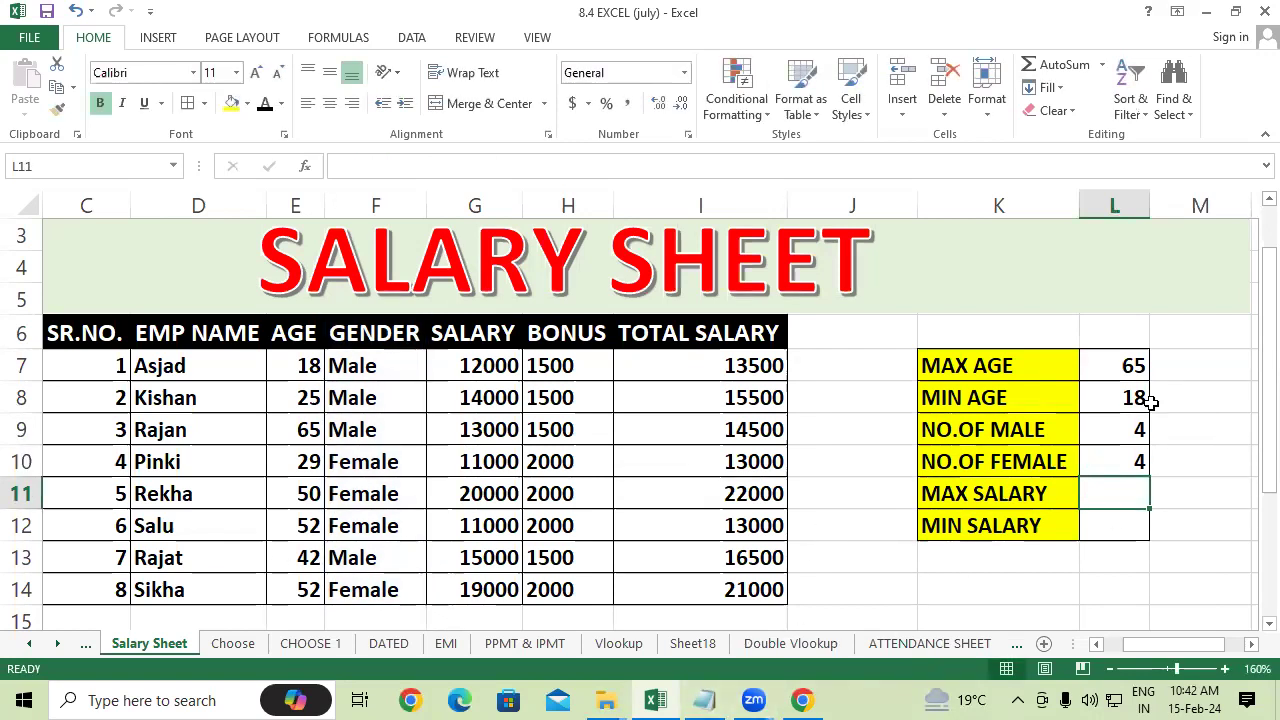
Replace the employee name in D9 with a different one and change that employee's gender in F9 to Female.
click(183, 429)
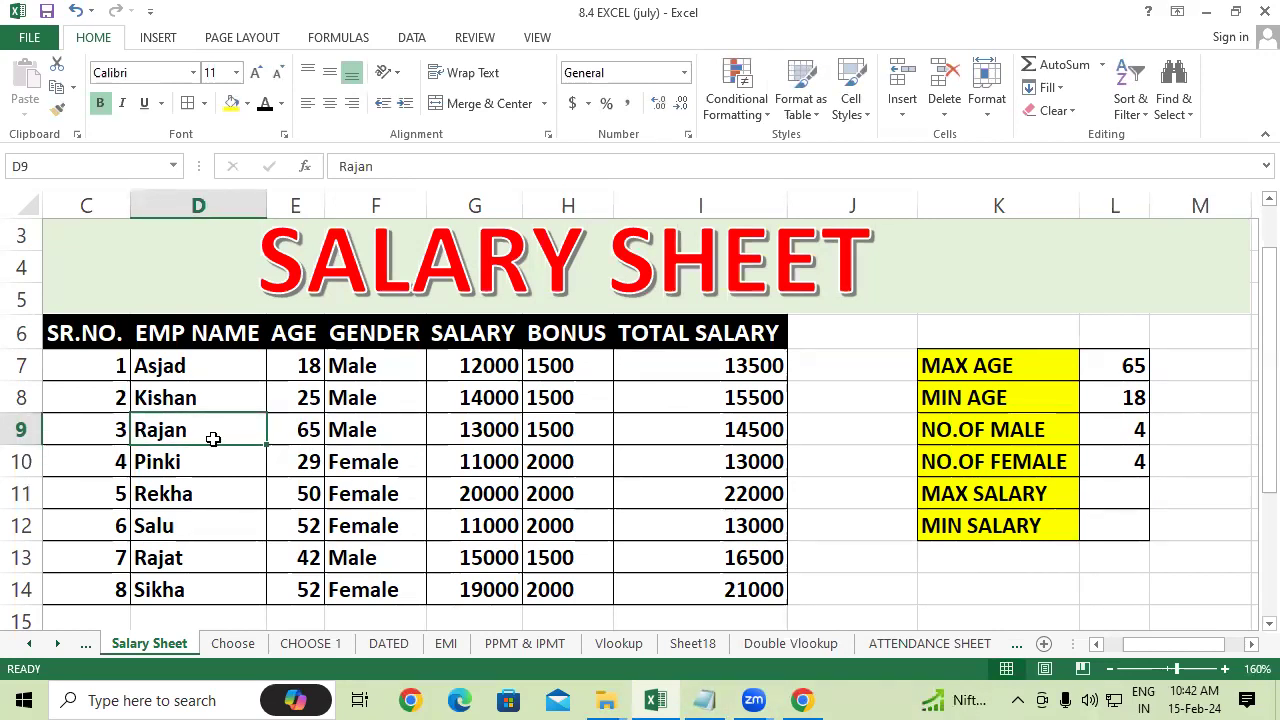
text(Sony)
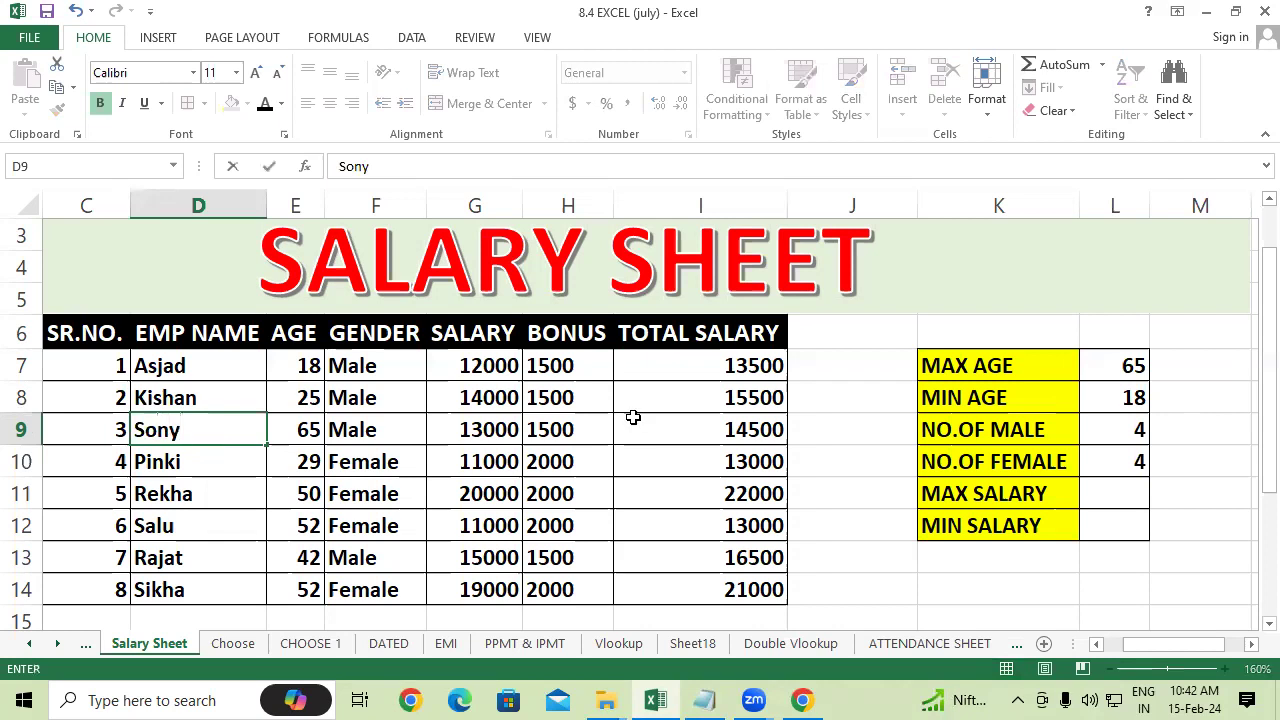
click(366, 520)
double_click(348, 424)
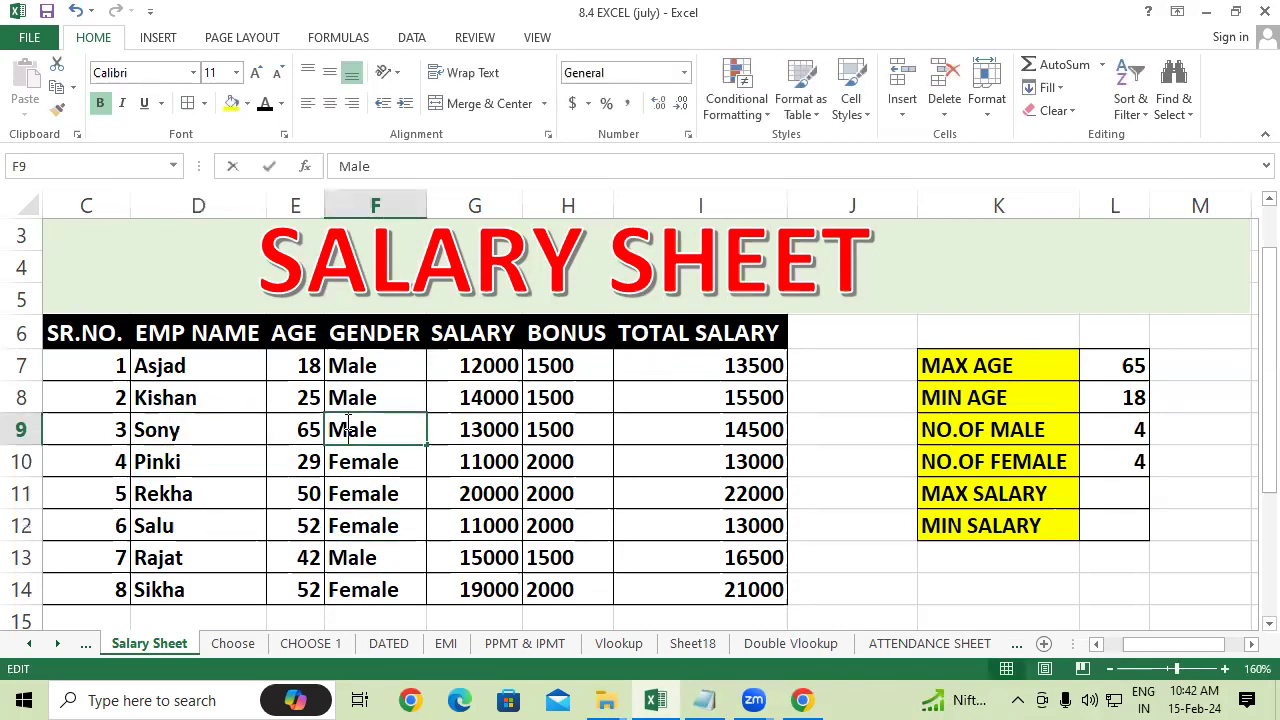
key(BackSpace)
text(Fem)
click(572, 534)
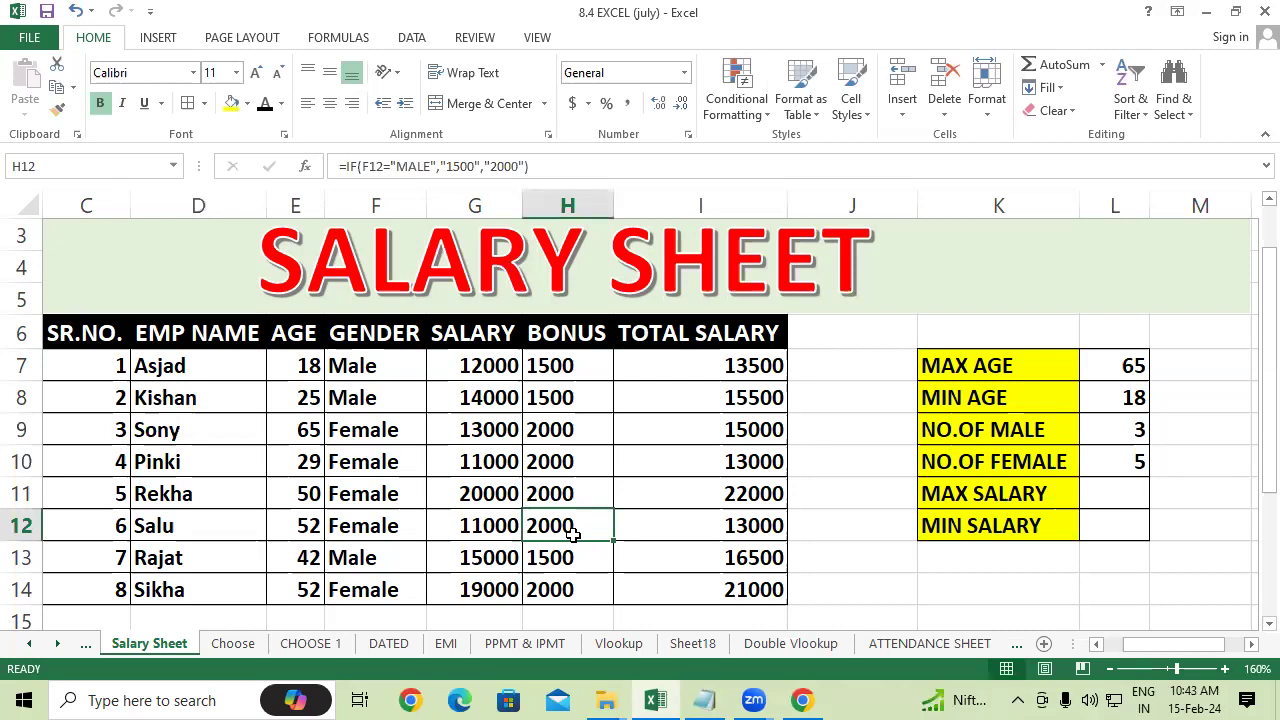
Check the NO.OF MALE and NO.OF FEMALE formulas in L9 and L10 against the entries in the GENDER column.
click(1118, 428)
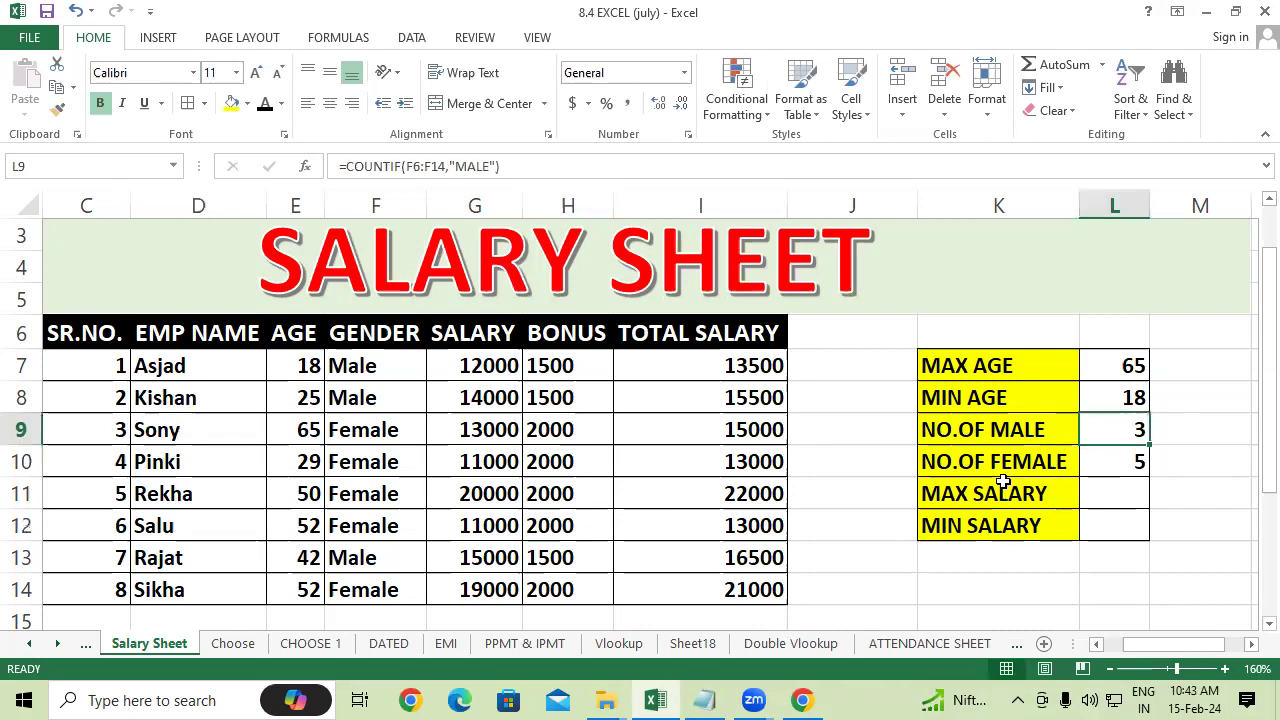
click(995, 485)
click(1128, 458)
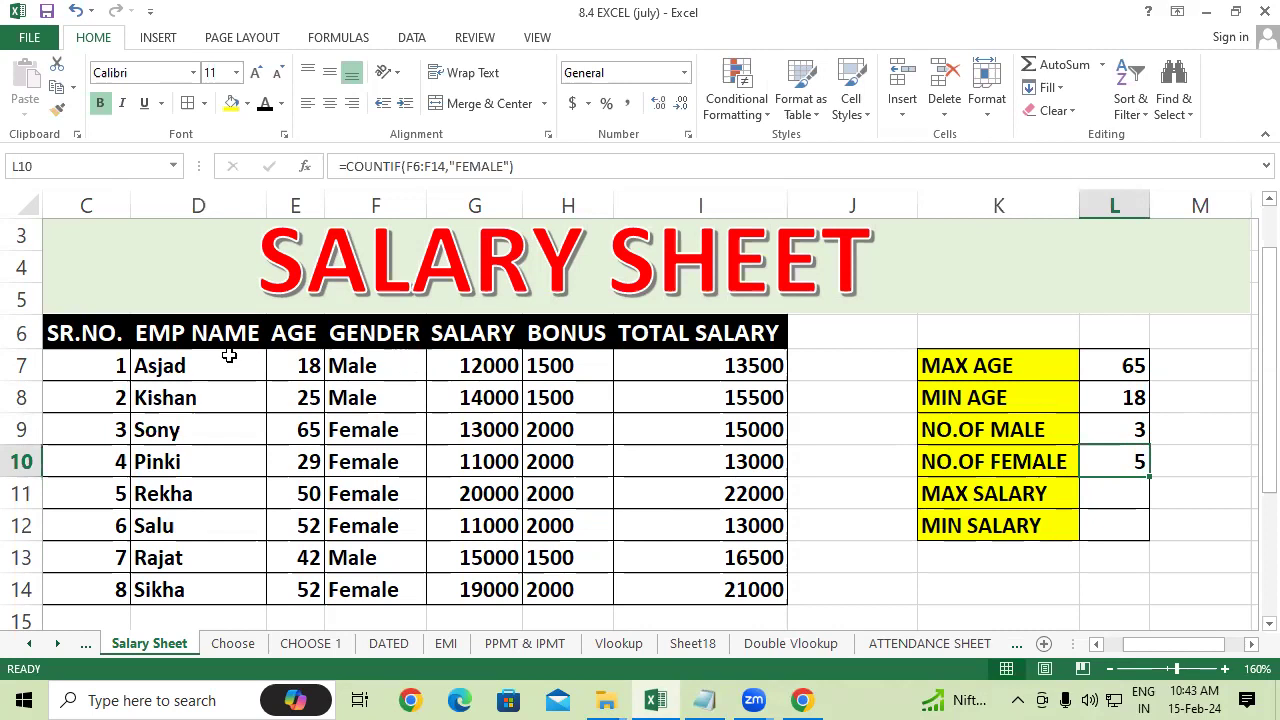
drag(326, 358, 368, 590)
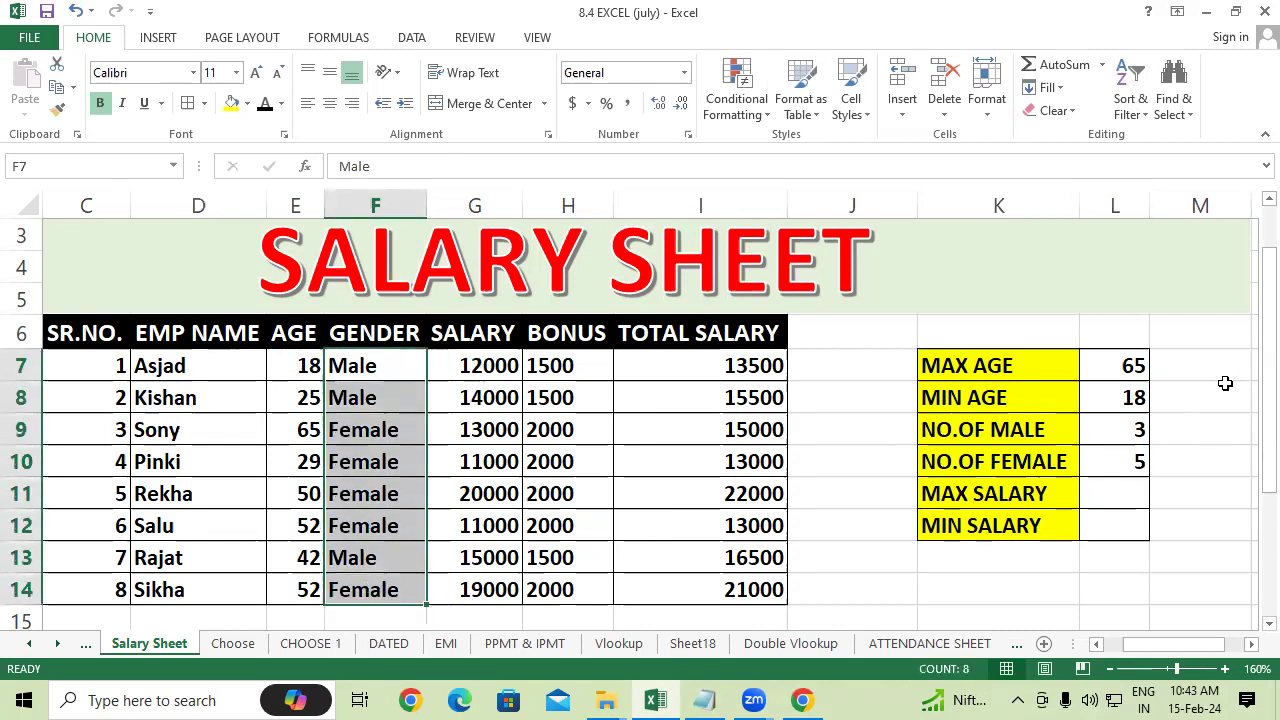
click(1224, 390)
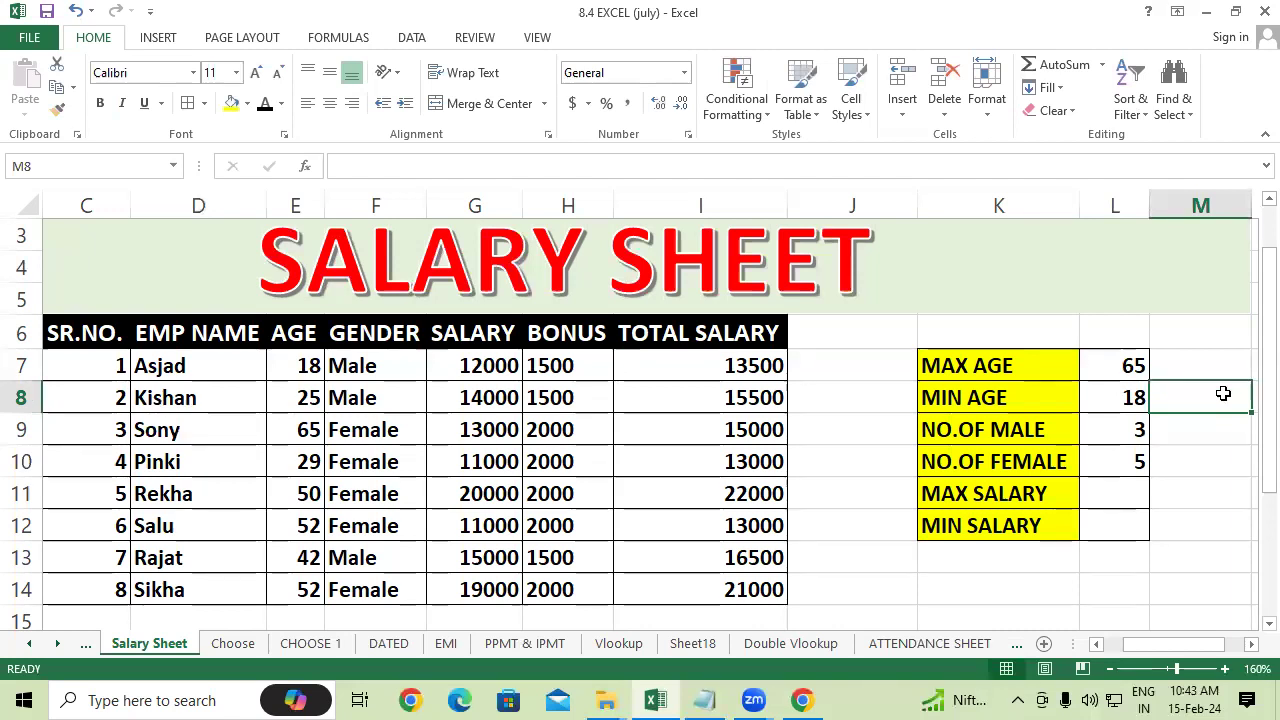
drag(344, 340, 376, 535)
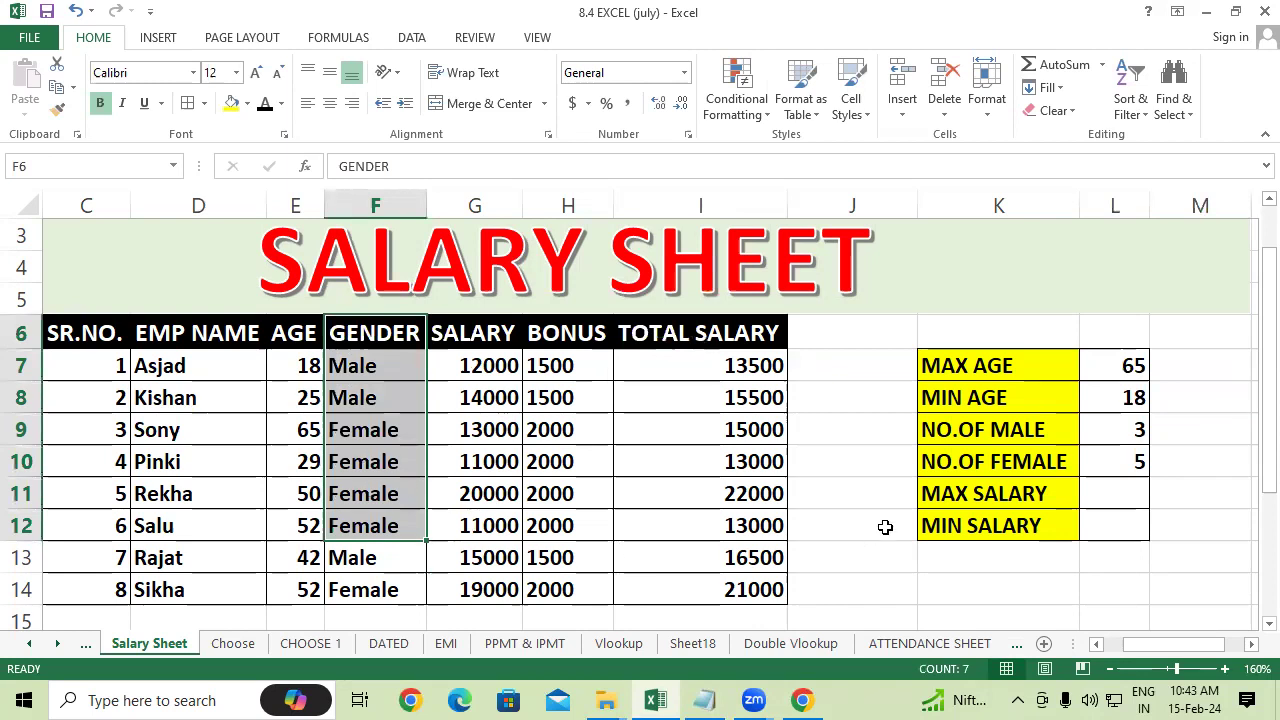
click(1015, 579)
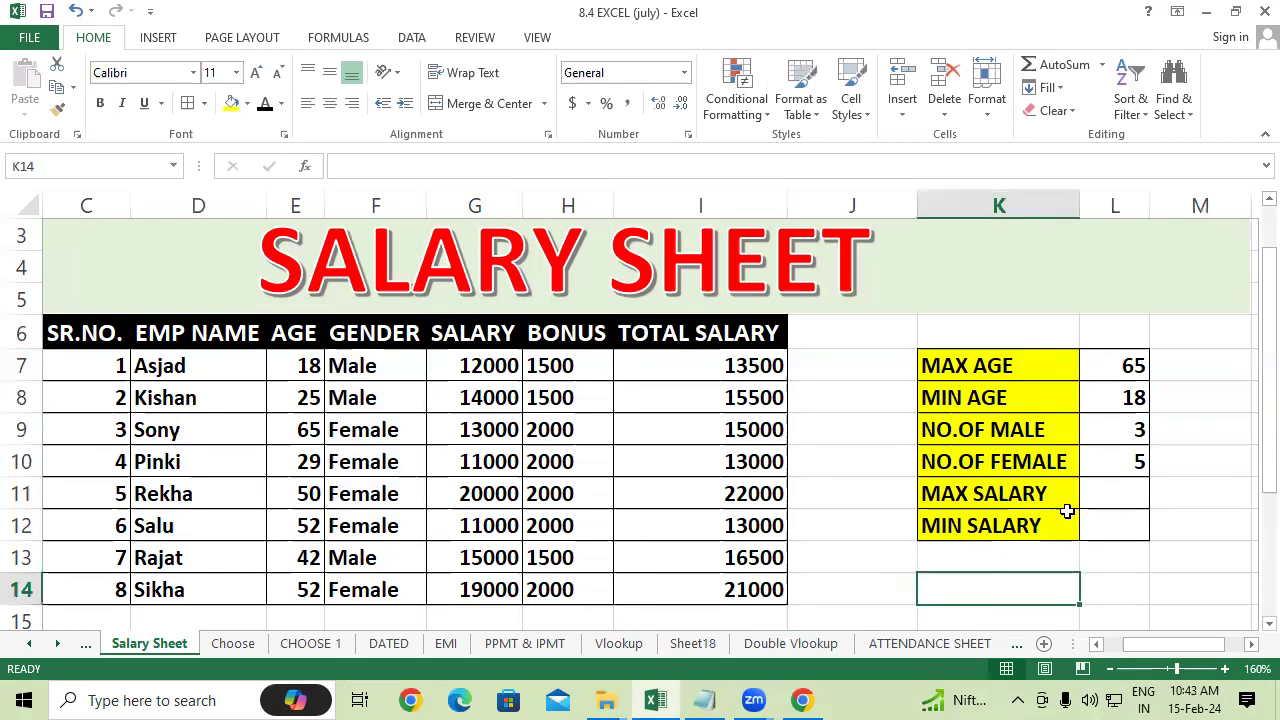
Enter the MAX SALARY formula in L11 as =MAX(I6:I14), covering the TOTAL SALARY column.
click(1120, 485)
text(=)
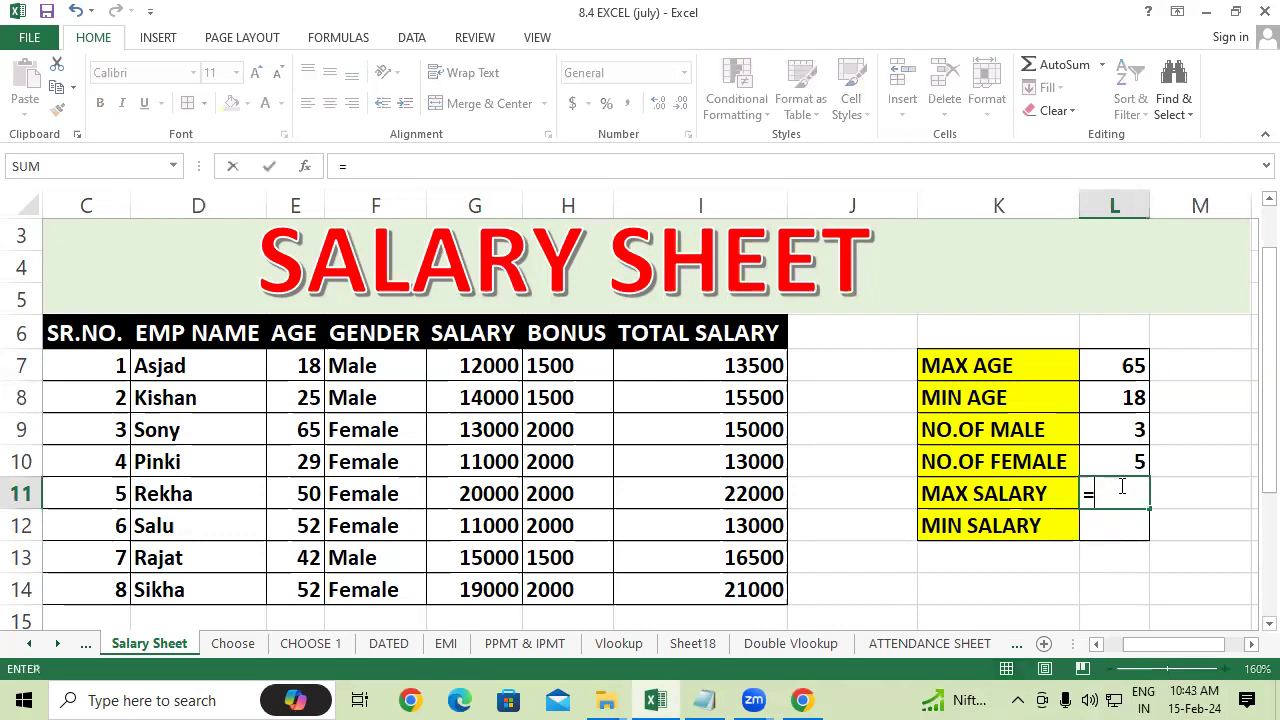
text(max)
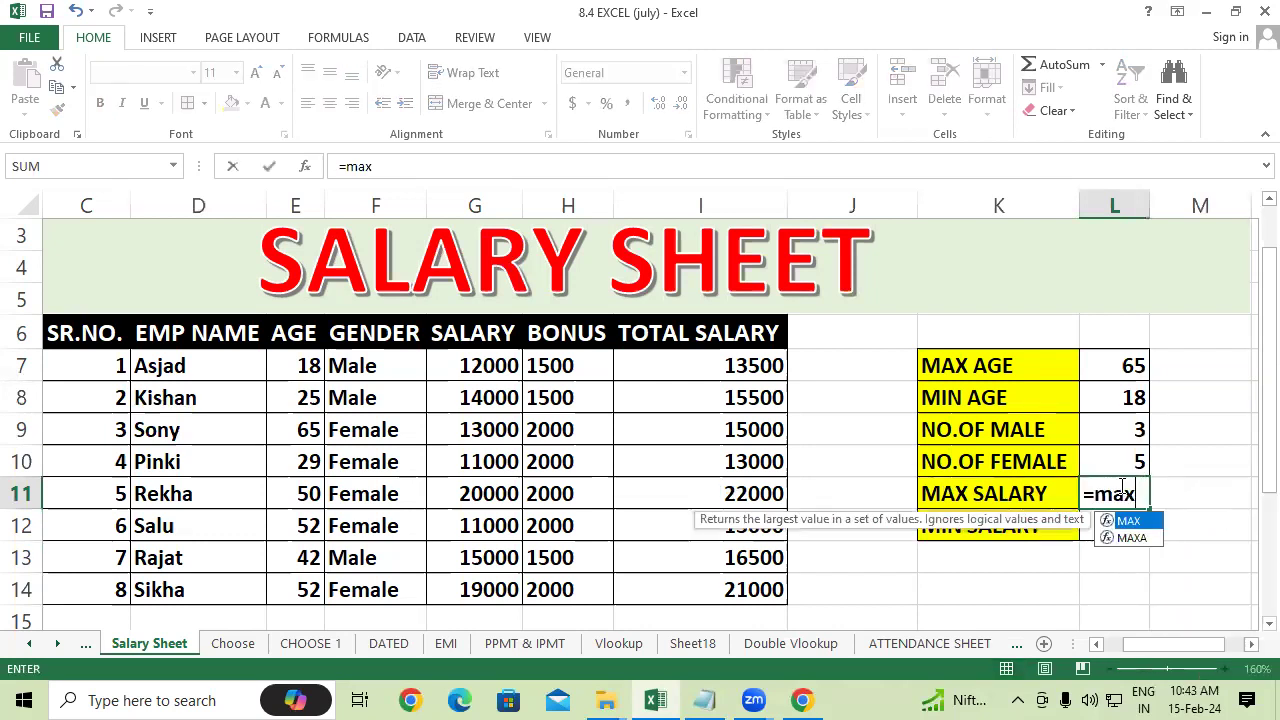
text(()
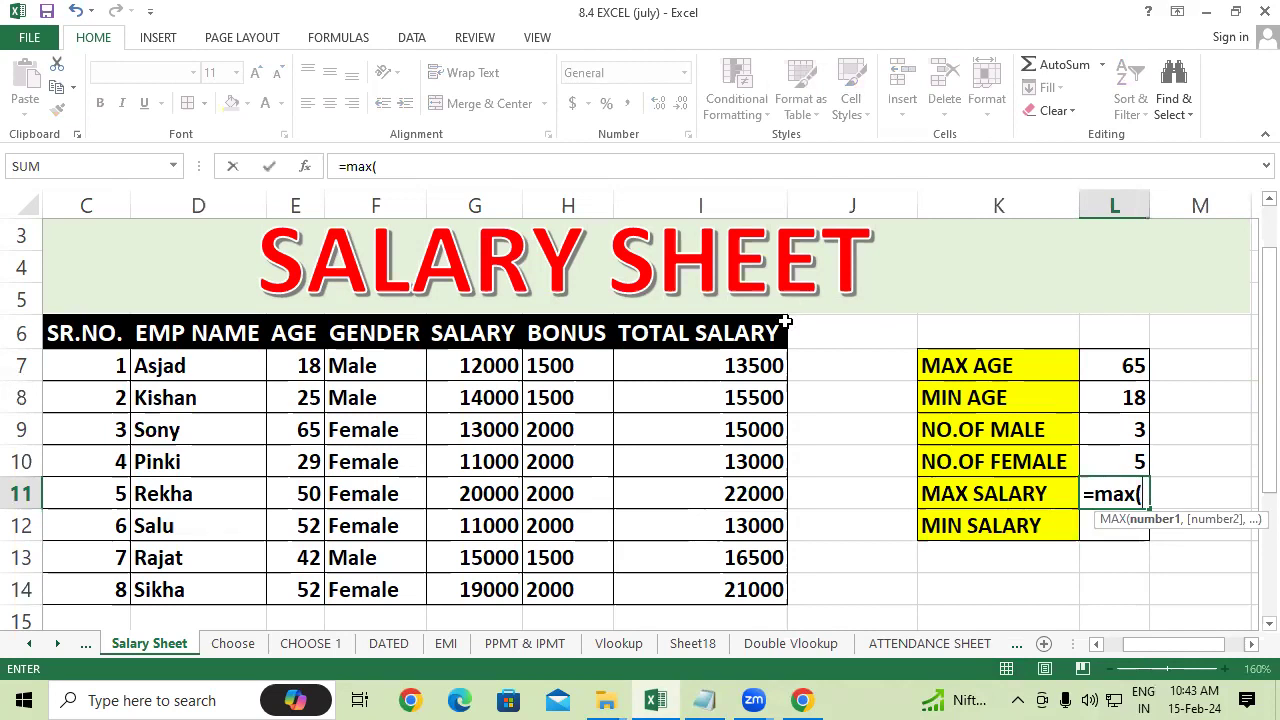
drag(675, 331, 731, 589)
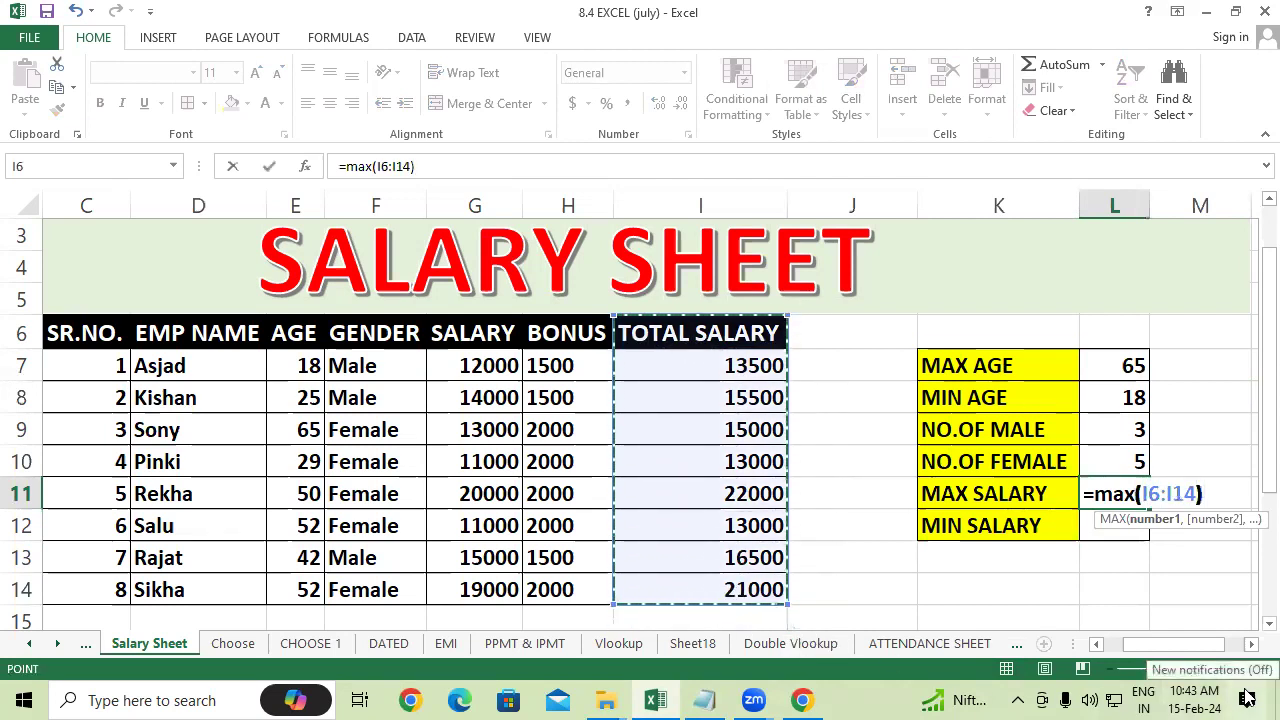
key(Return)
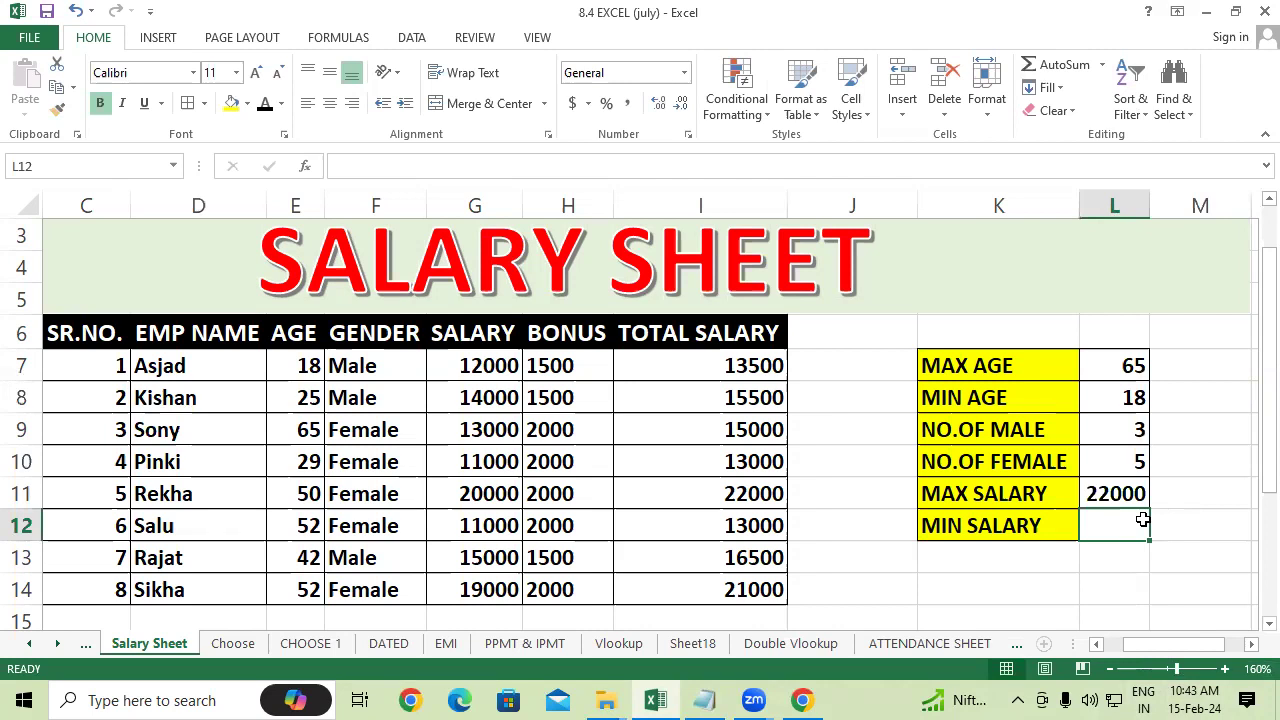
Add an employee record in row 15 with the employee's name, age 25, gender female and salary 12000.
scroll(1142, 519, down, 1)
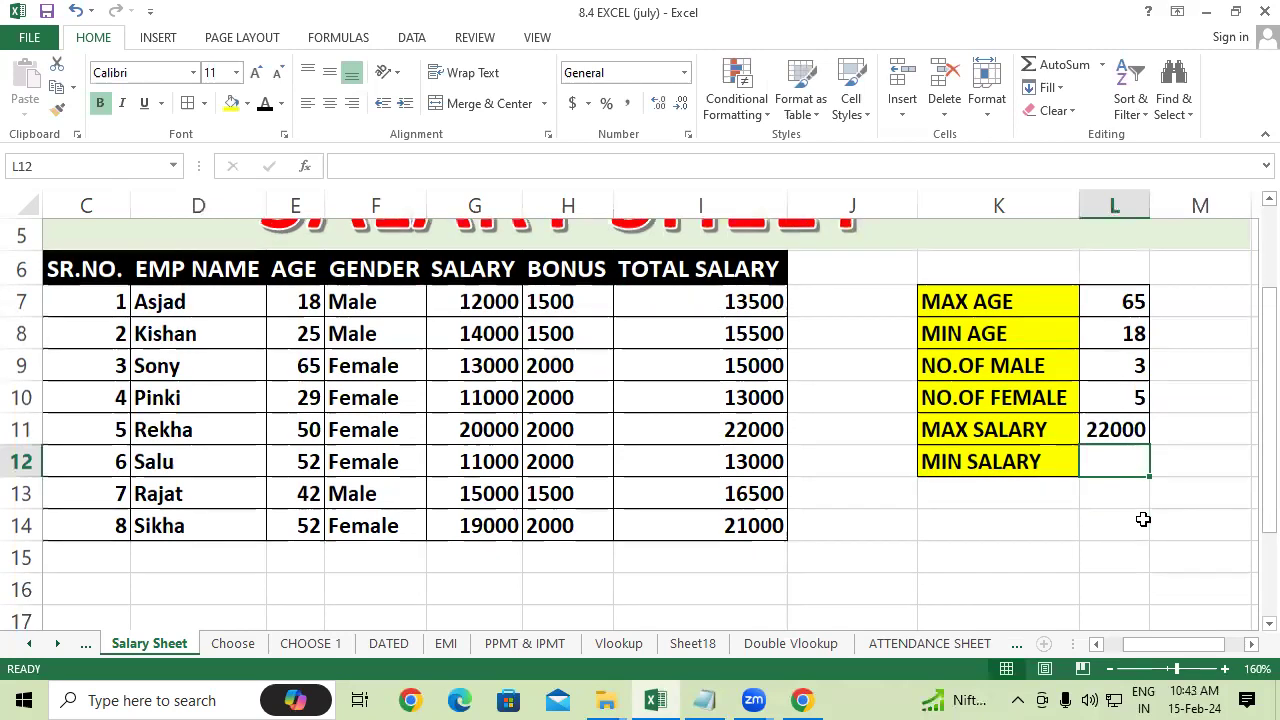
click(185, 555)
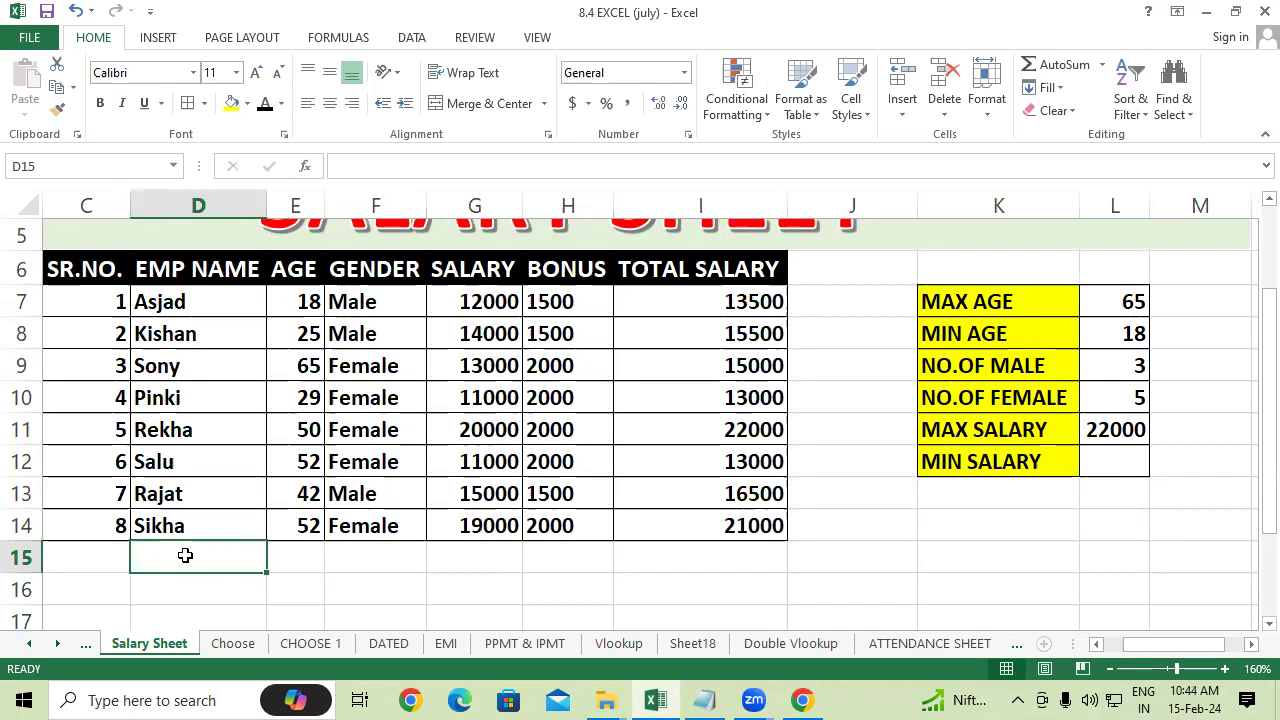
text(Salon)
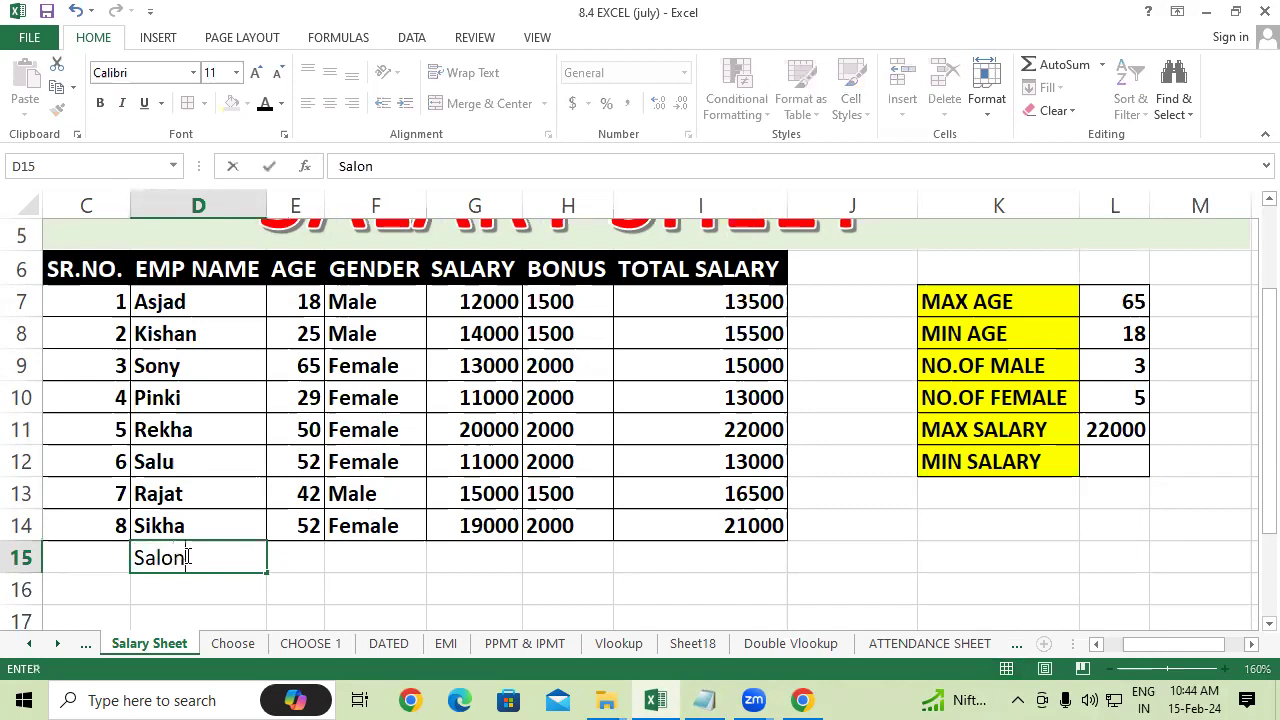
text(i)
click(275, 561)
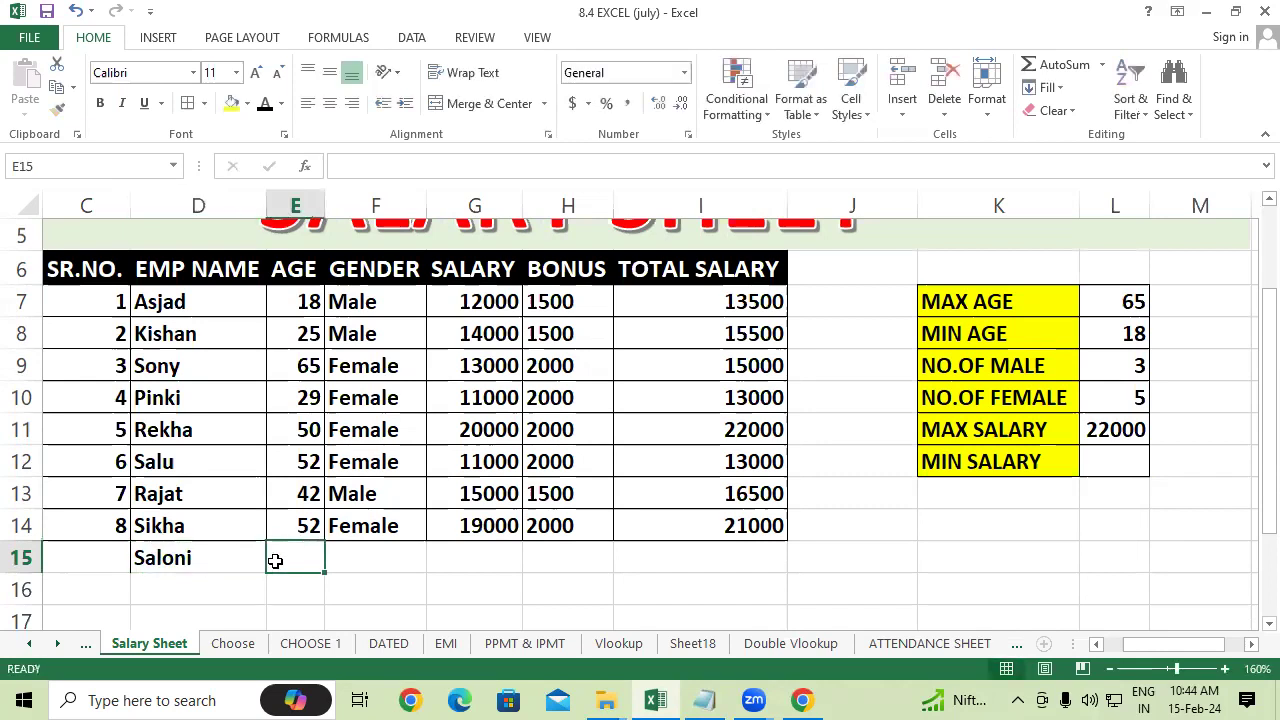
text(25)
click(357, 561)
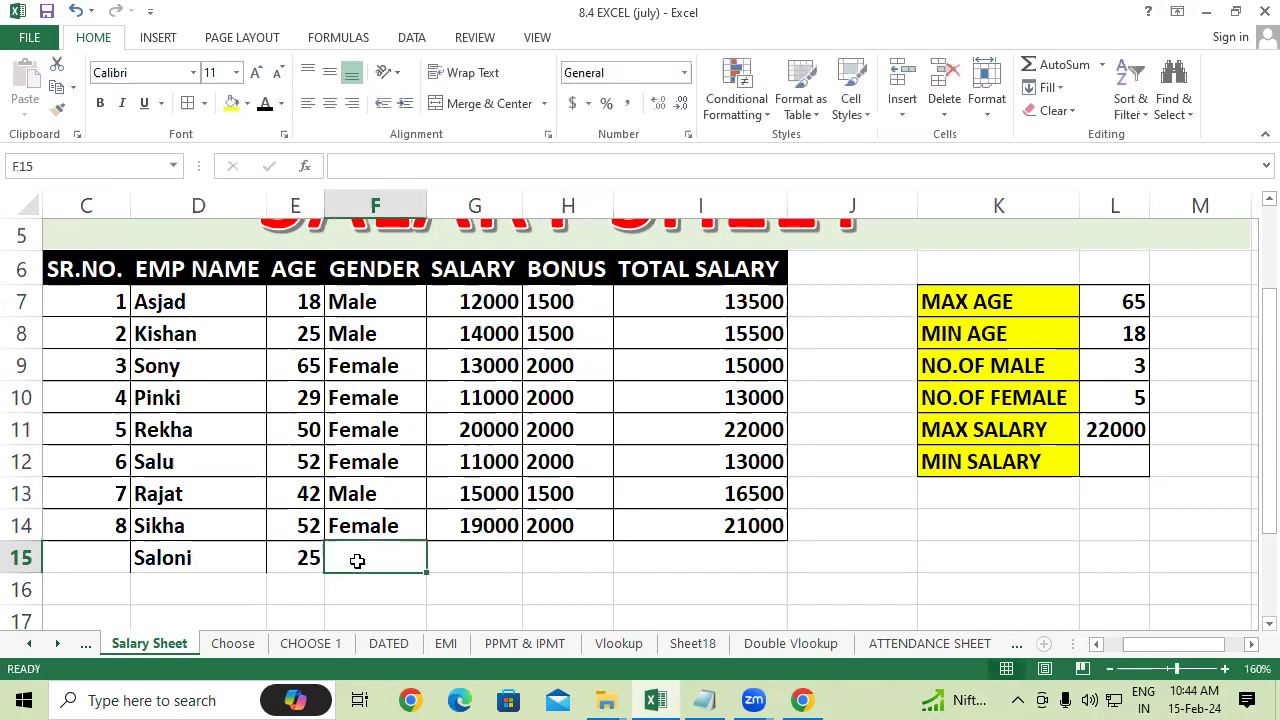
text(fe)
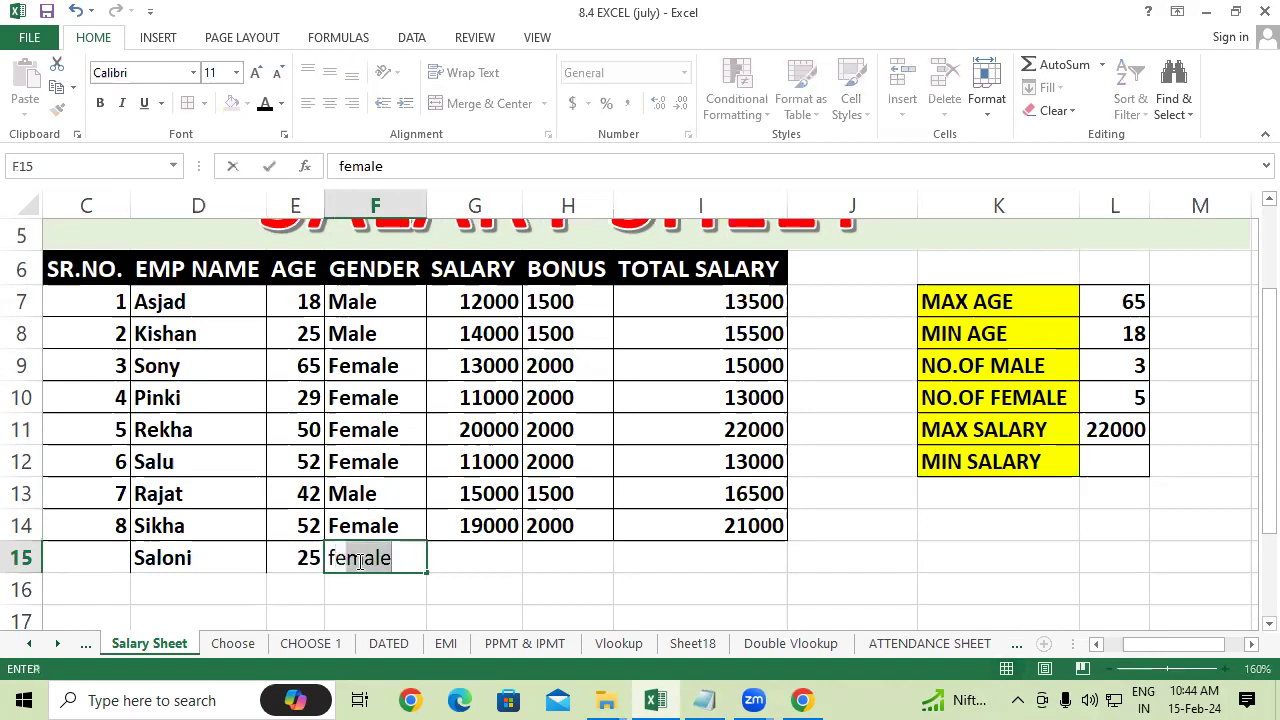
text(male)
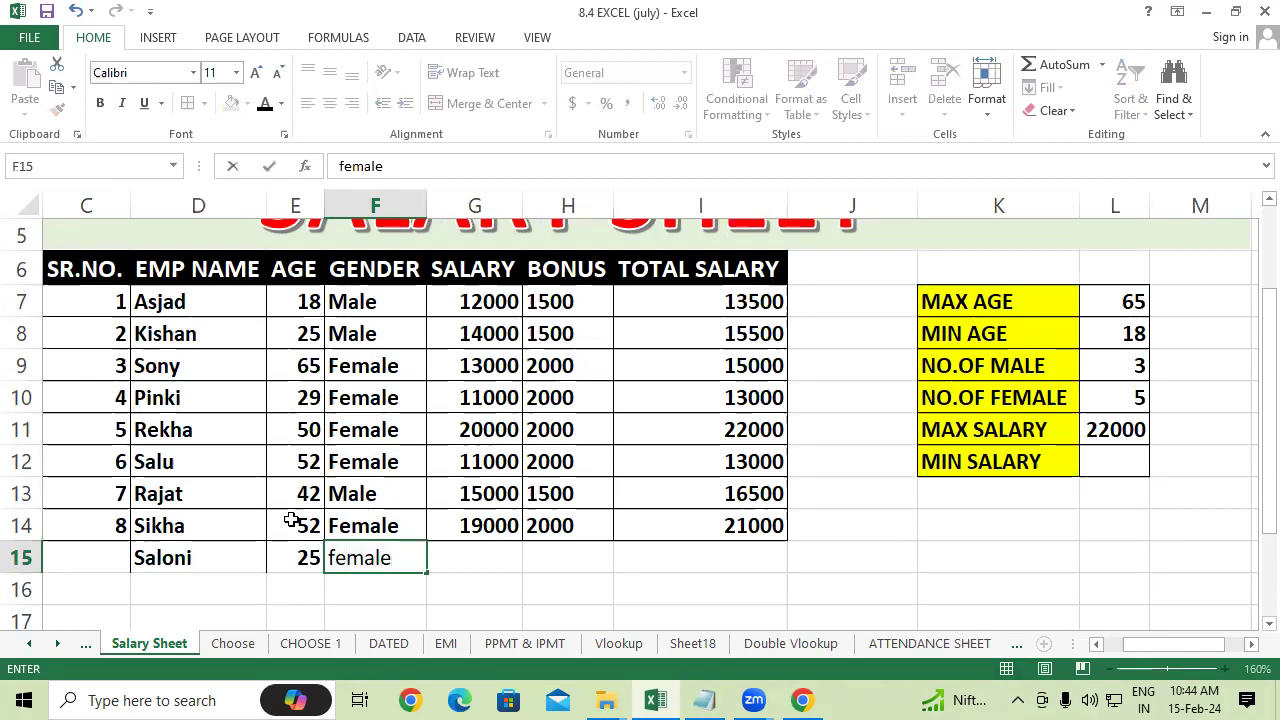
click(469, 555)
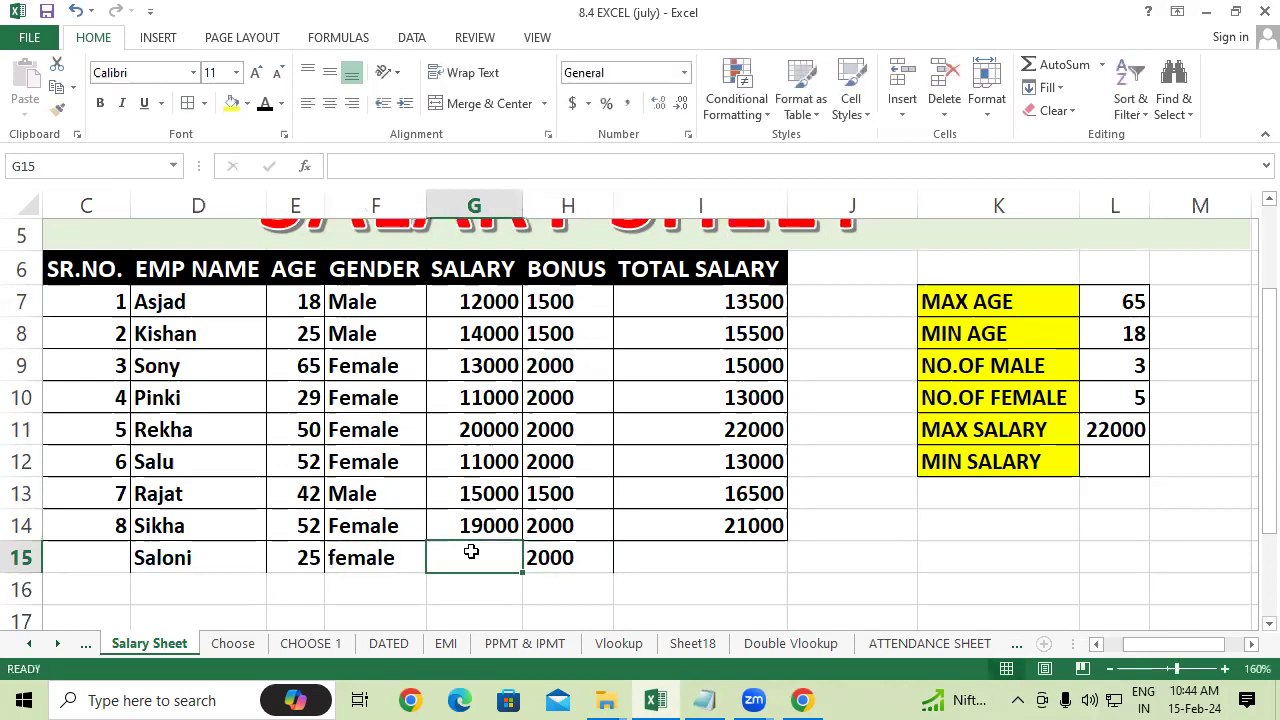
text(12000)
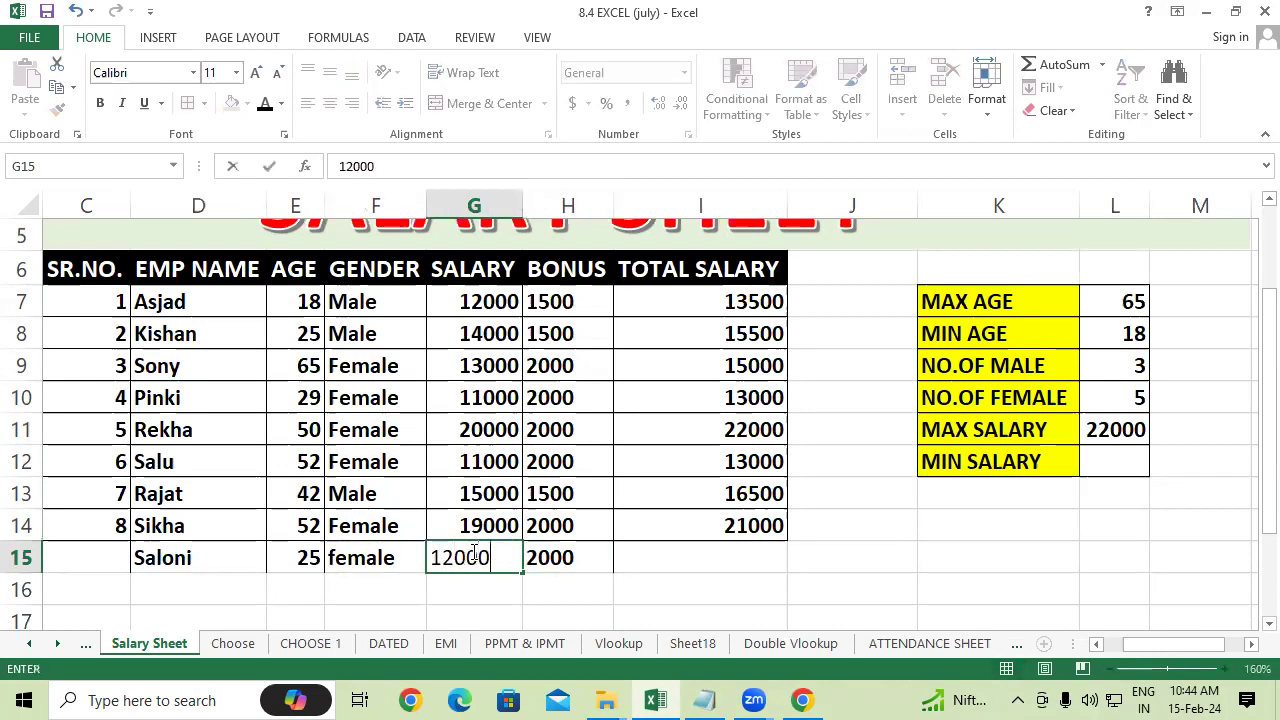
click(743, 555)
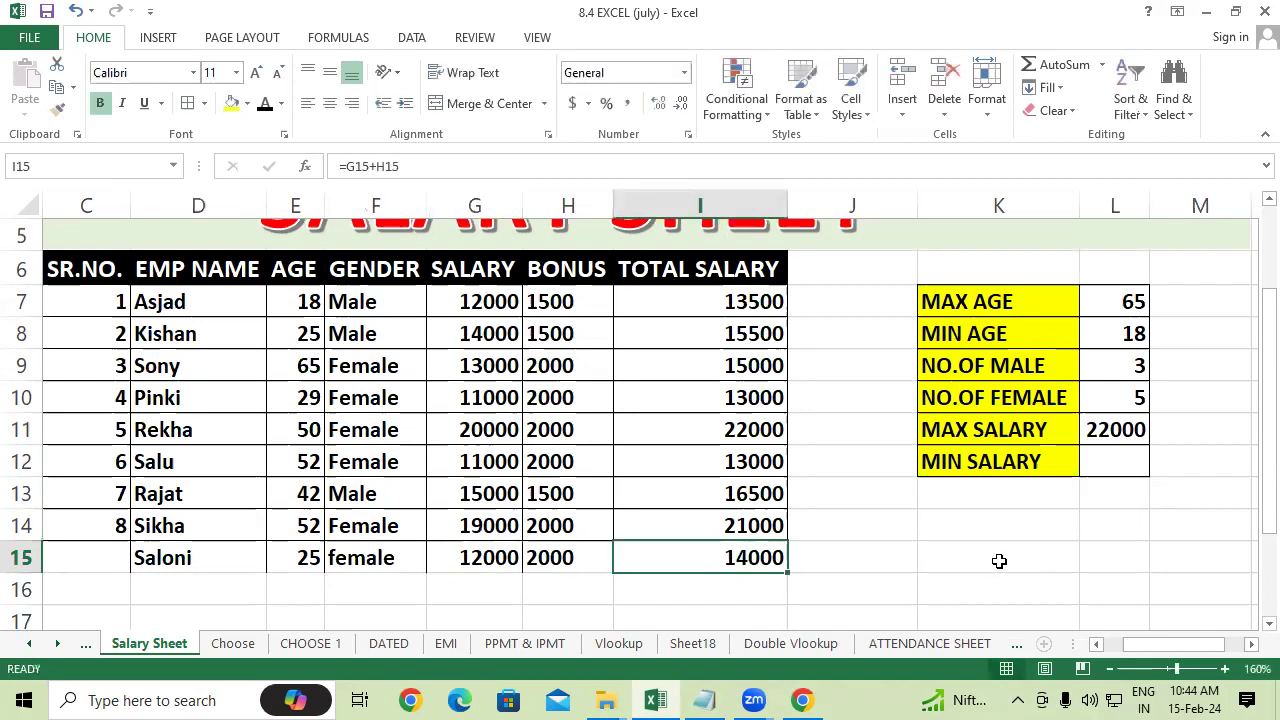
Extend the SR.NO. series from C13:C14 down to C15 to number the new record.
key(alt)
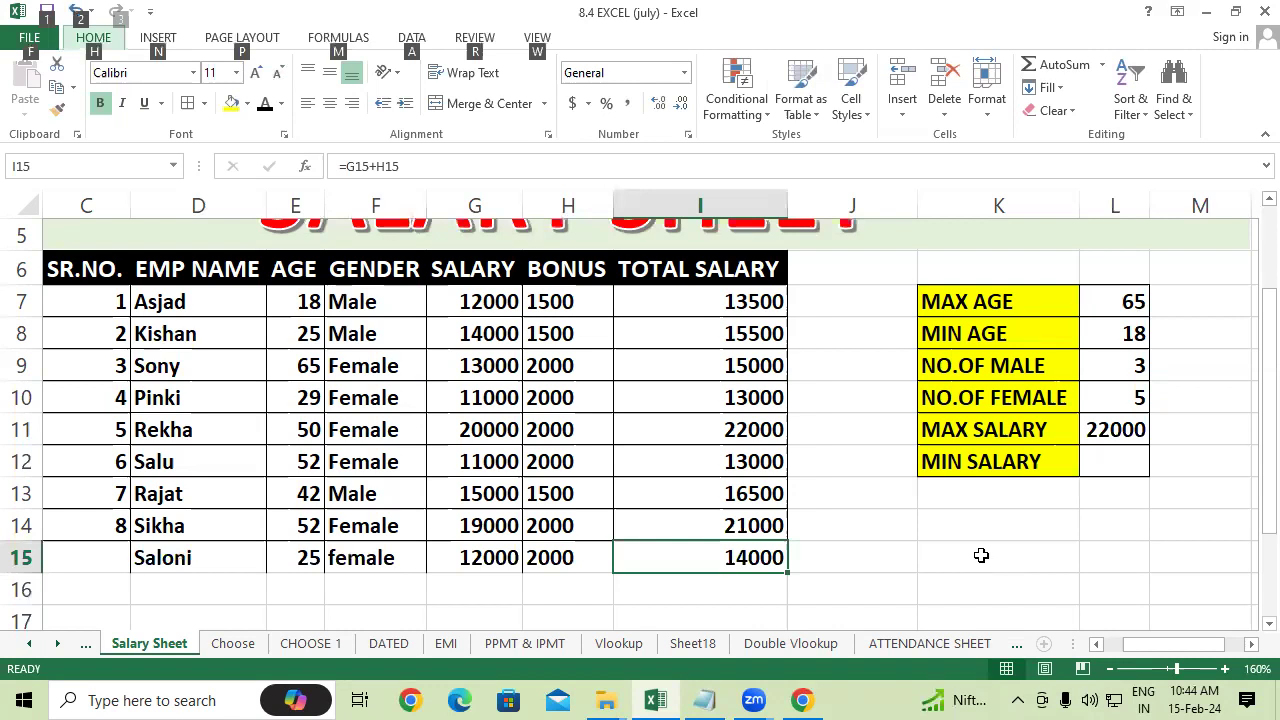
click(981, 555)
drag(90, 495, 130, 566)
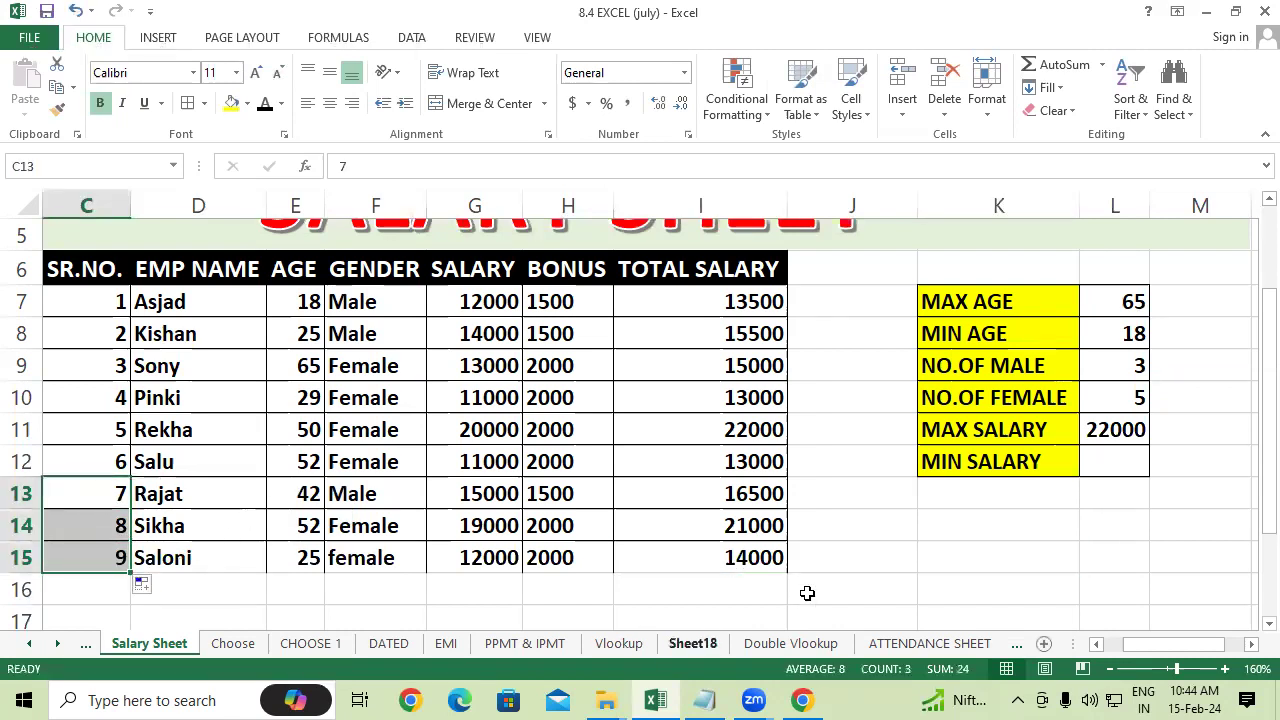
Apply cell borders to the range C12:I15 so the new row is outlined like the rest of the table.
click(812, 548)
click(95, 455)
drag(134, 477, 737, 557)
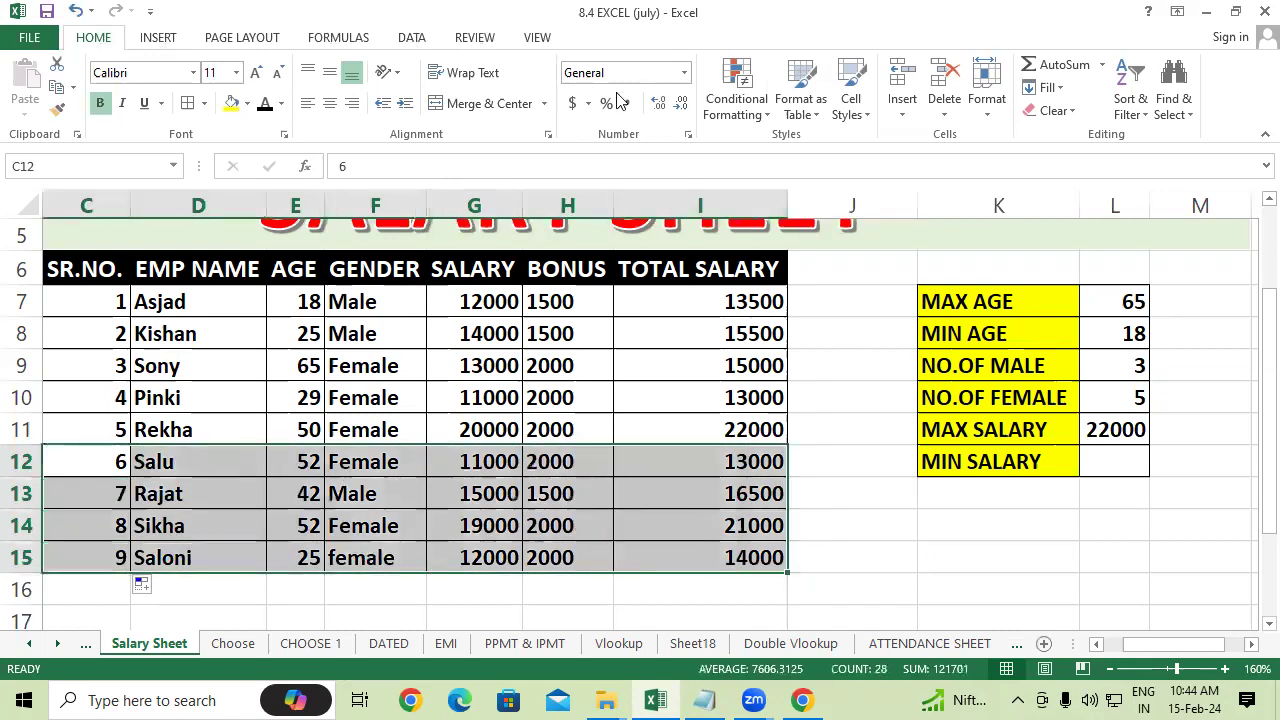
click(188, 105)
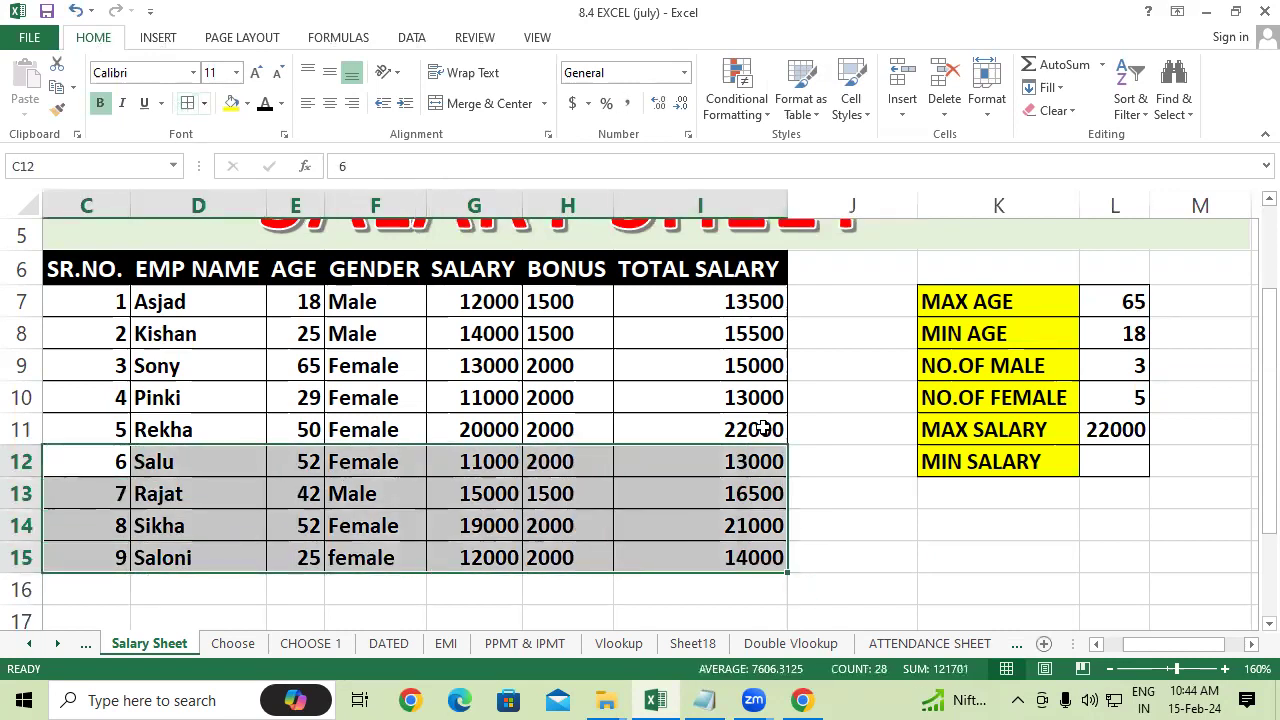
click(967, 545)
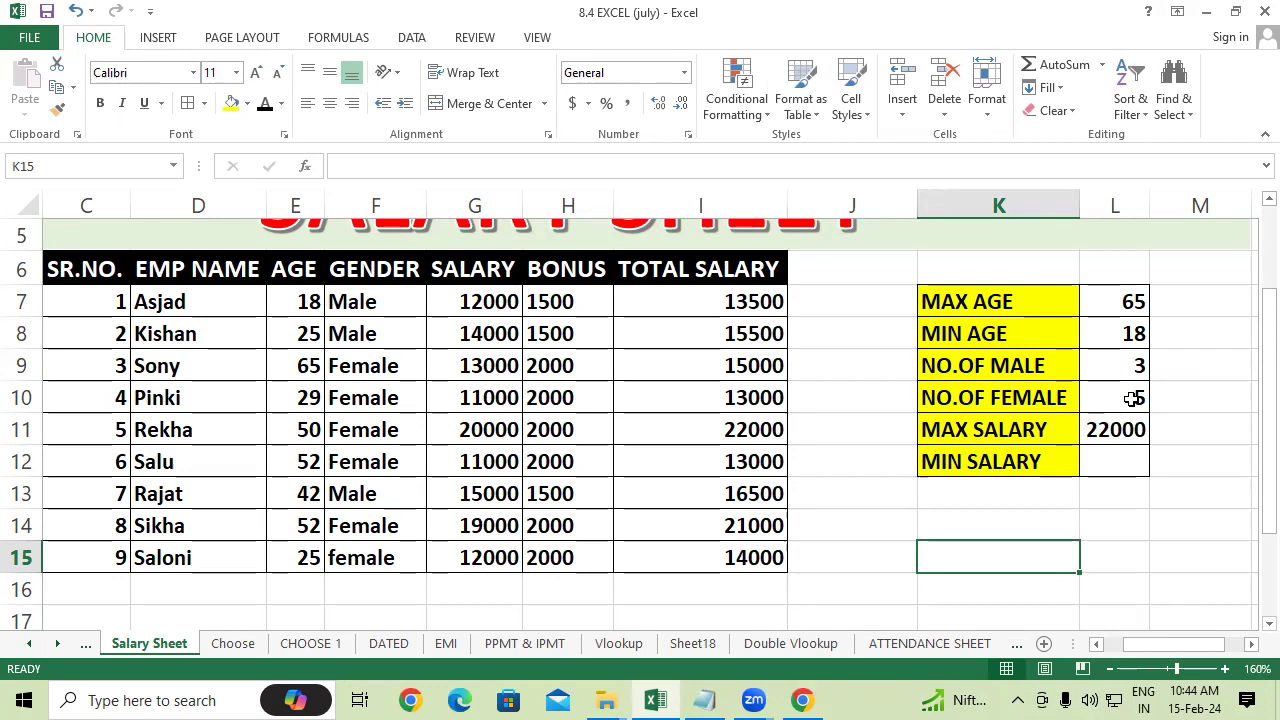
Review the extent of the original records in rows 7 to 14 against the added record in row 15.
drag(76, 557, 737, 549)
click(733, 549)
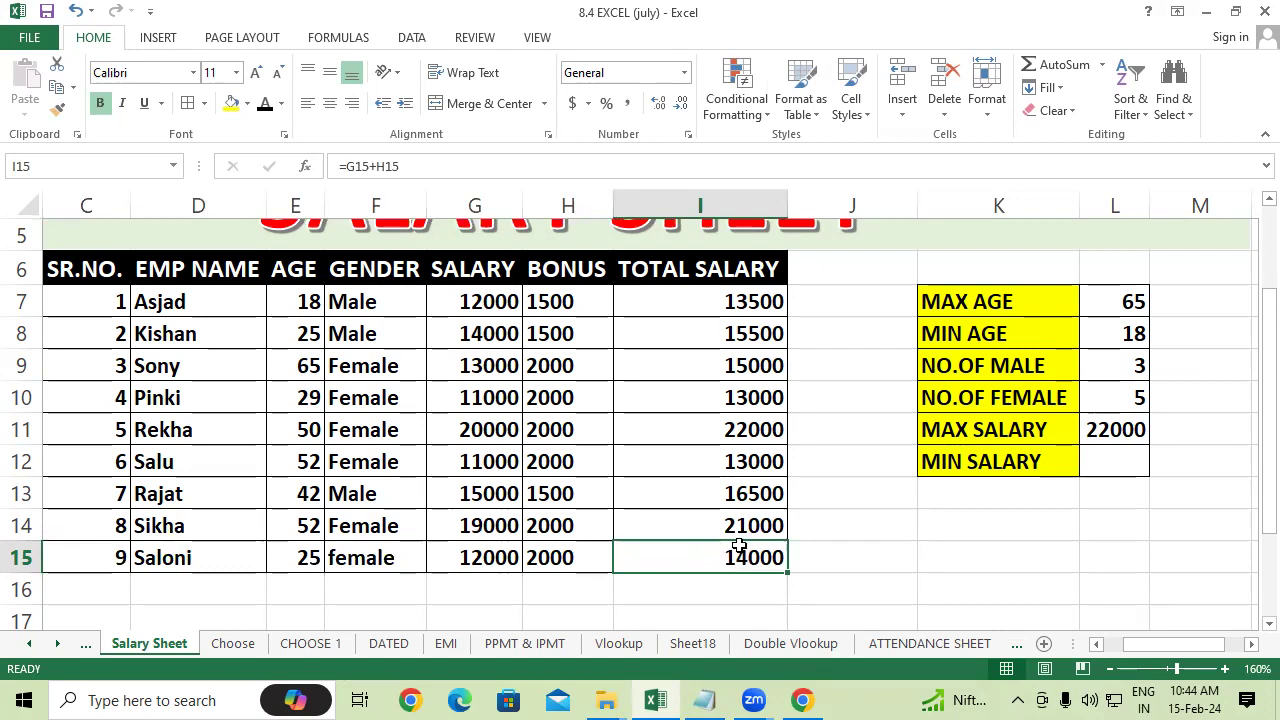
click(934, 561)
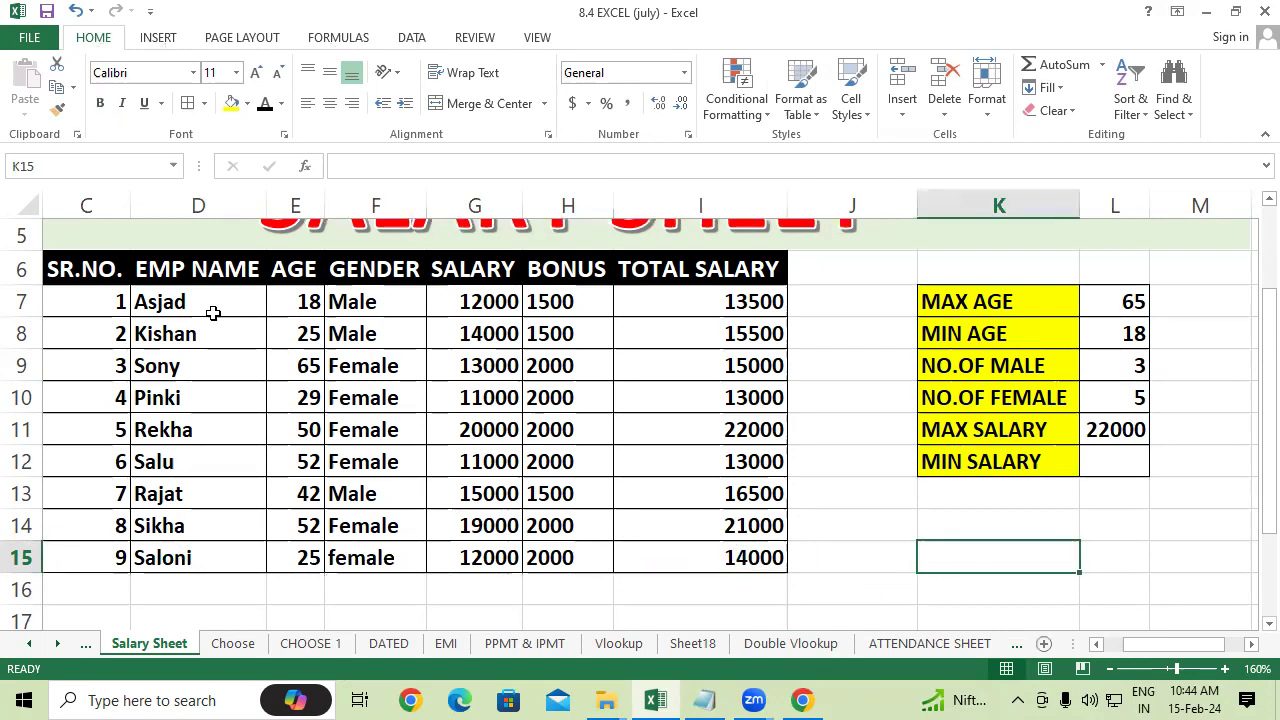
drag(115, 301, 742, 530)
drag(97, 546, 508, 538)
click(926, 530)
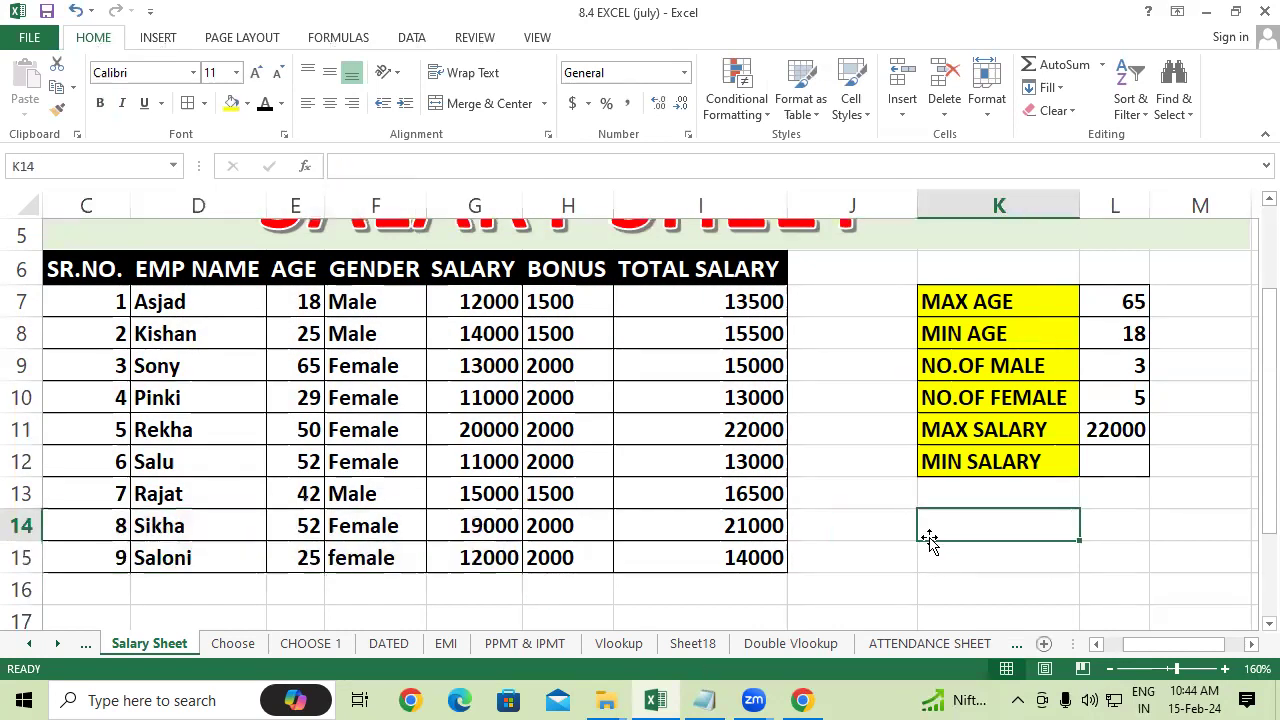
Extend the MAX AGE formula in L7 to include the new record: =MAX(E6:E15).
double_click(1140, 301)
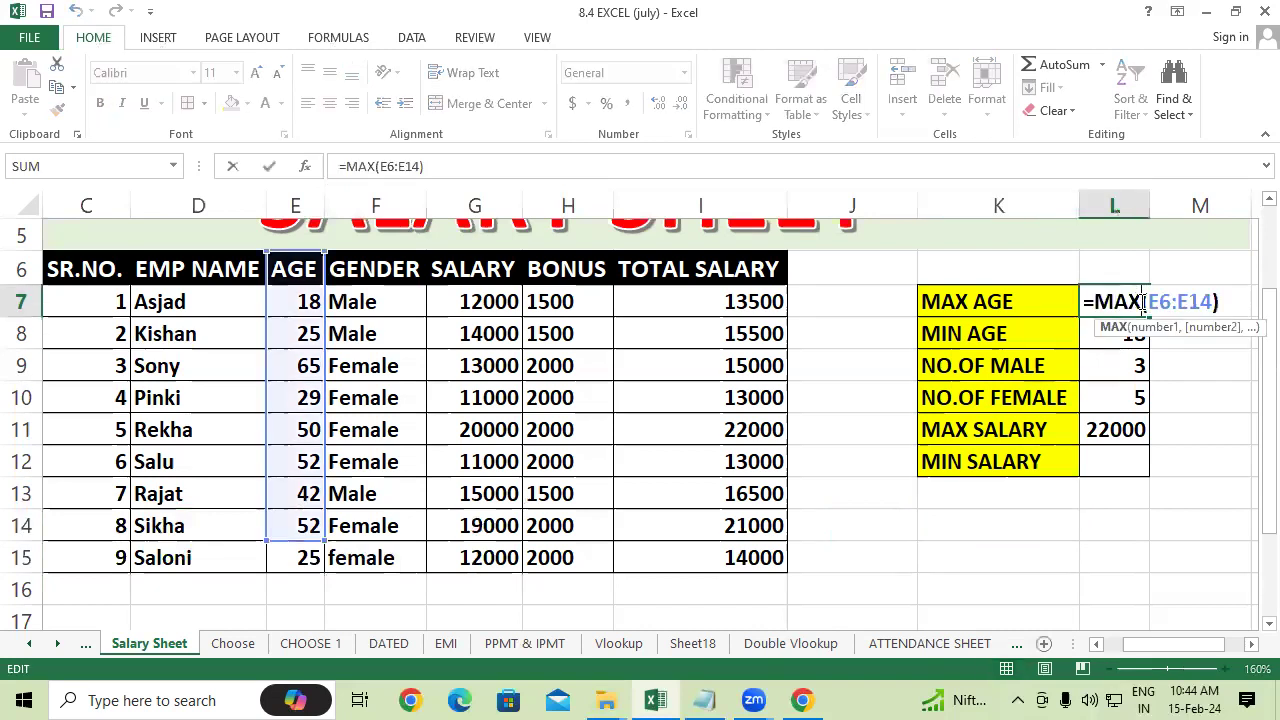
click(1207, 298)
key(BackSpace)
key(BackSpace)
key(BackSpace)
key(BackSpace)
key(BackSpace)
key(BackSpace)
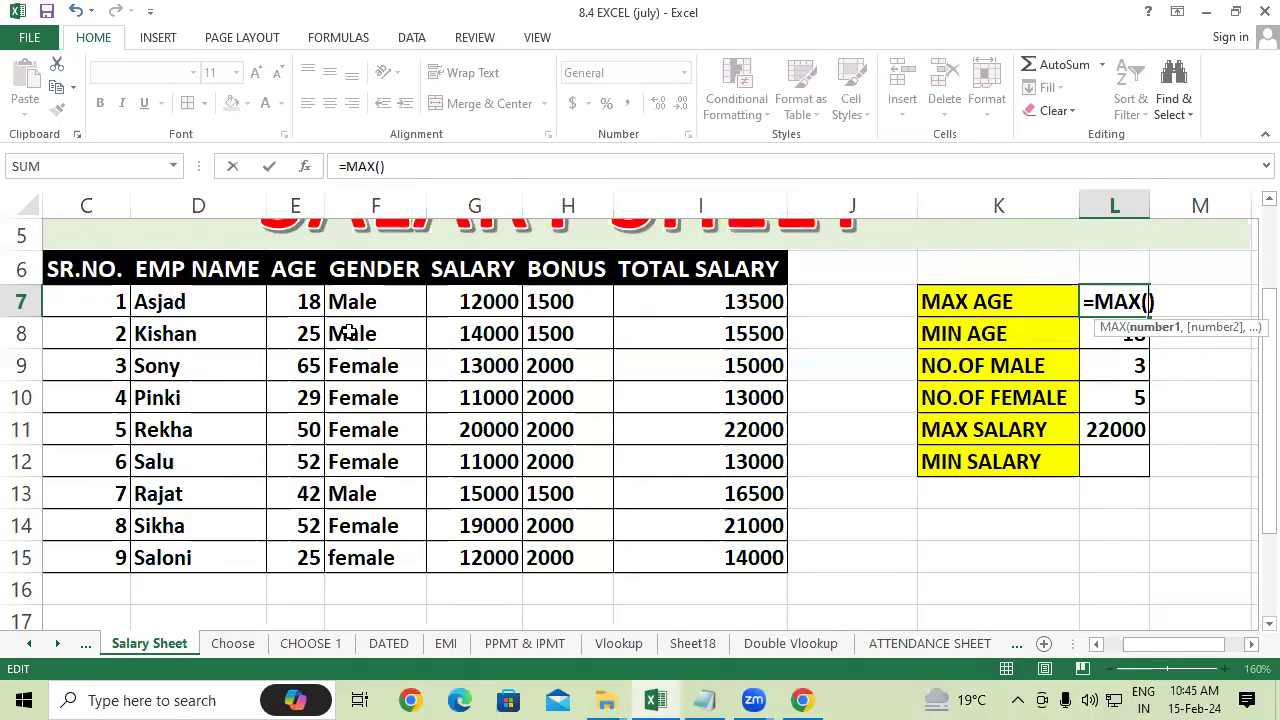
drag(300, 268, 306, 560)
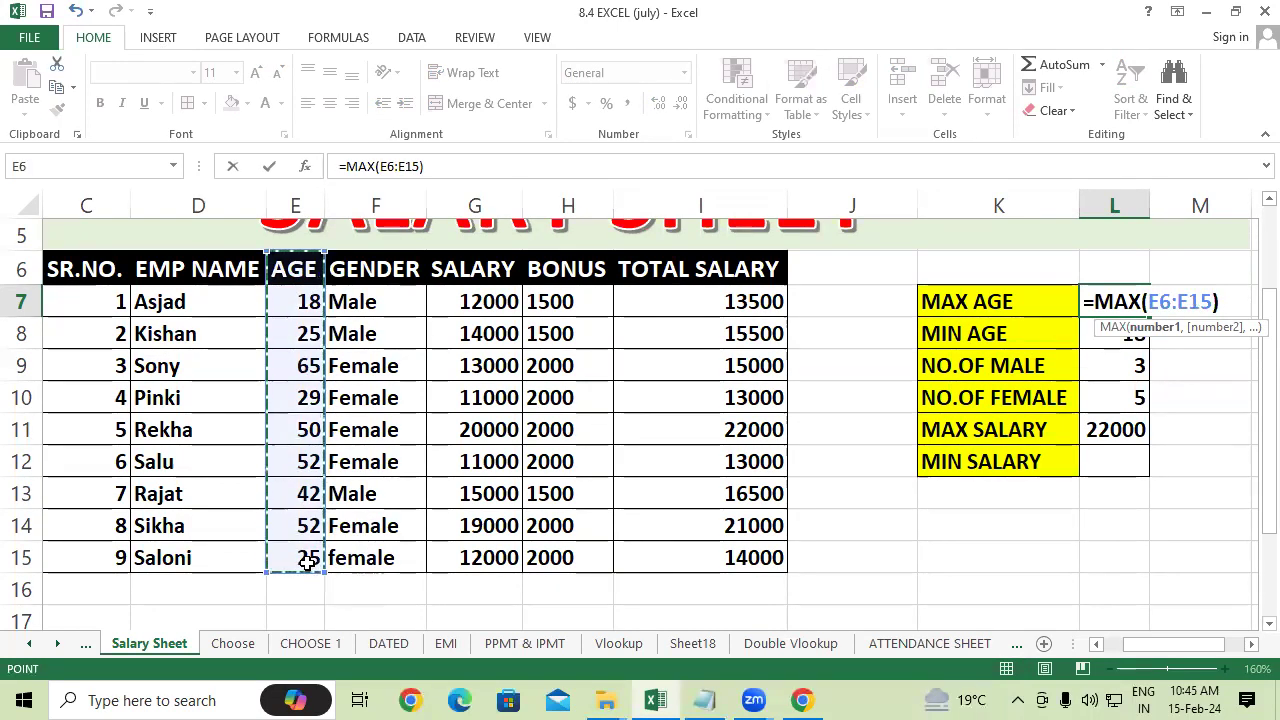
key(Return)
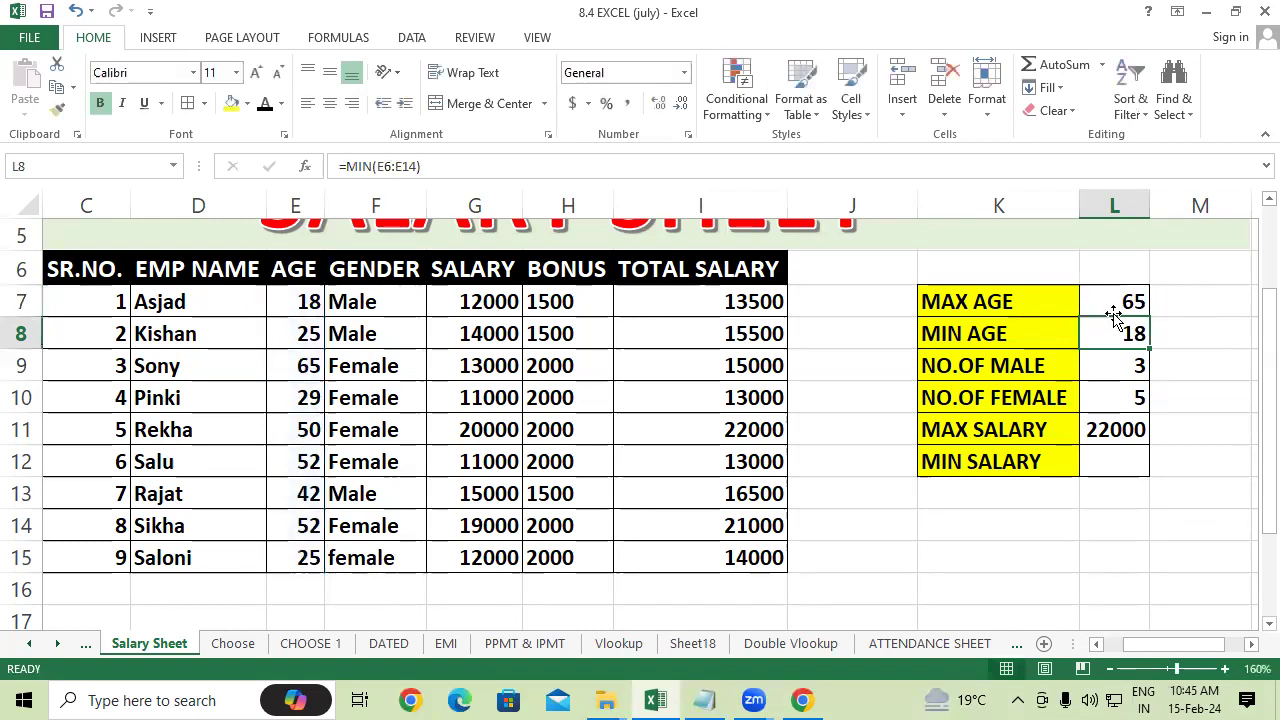
Extend the MIN AGE formula in L8 to include the new record: =MIN(E6:E15).
double_click(1114, 334)
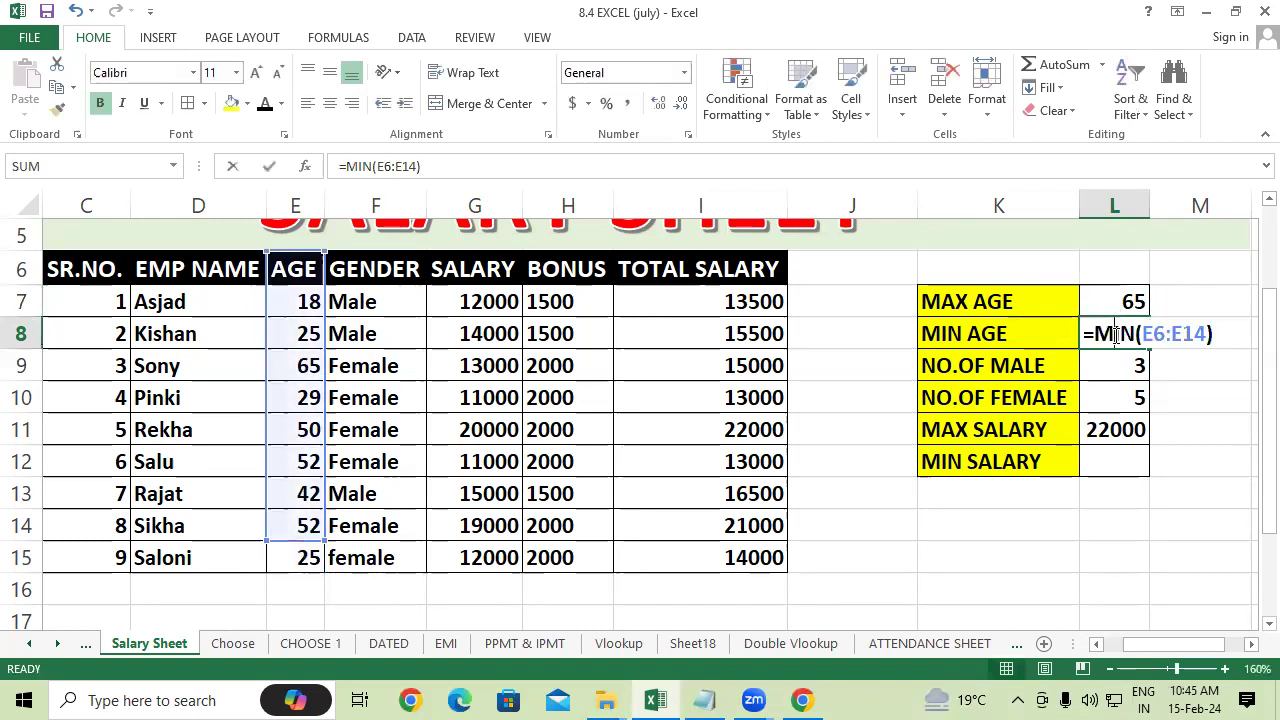
click(1207, 334)
key(BackSpace)
key(BackSpace)
key(BackSpace)
key(BackSpace)
key(BackSpace)
key(BackSpace)
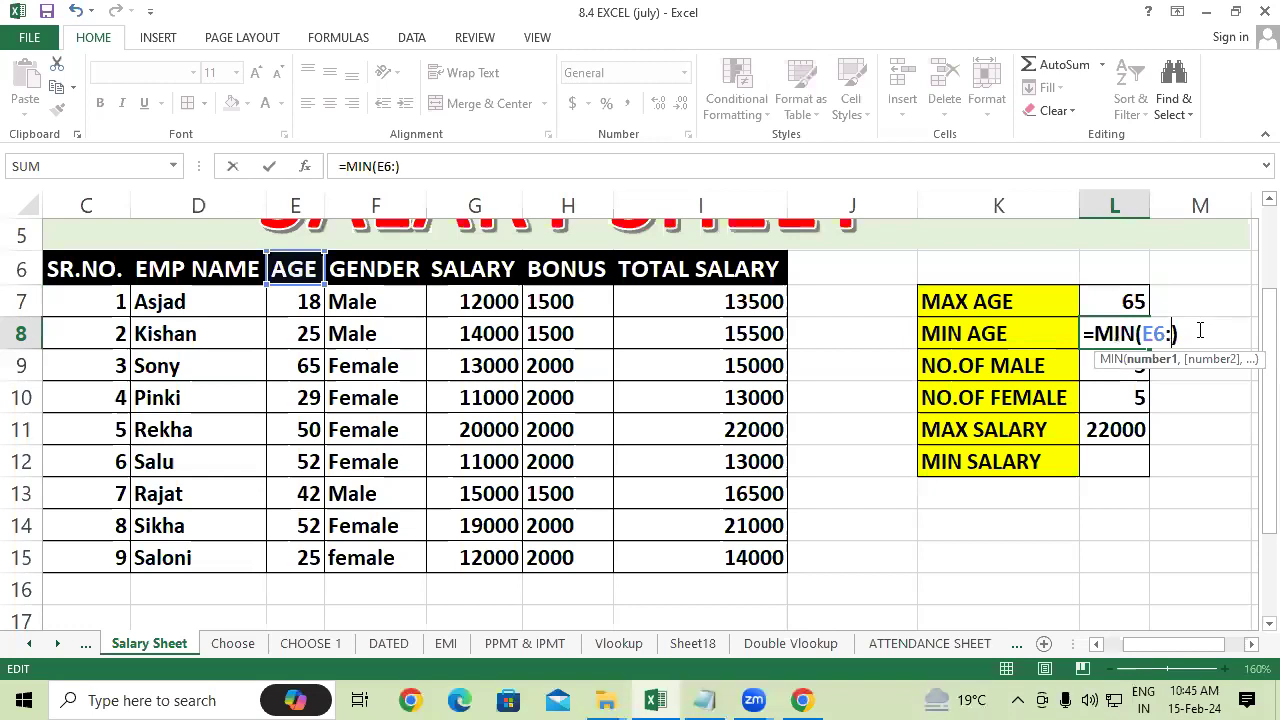
drag(295, 268, 316, 543)
key(Return)
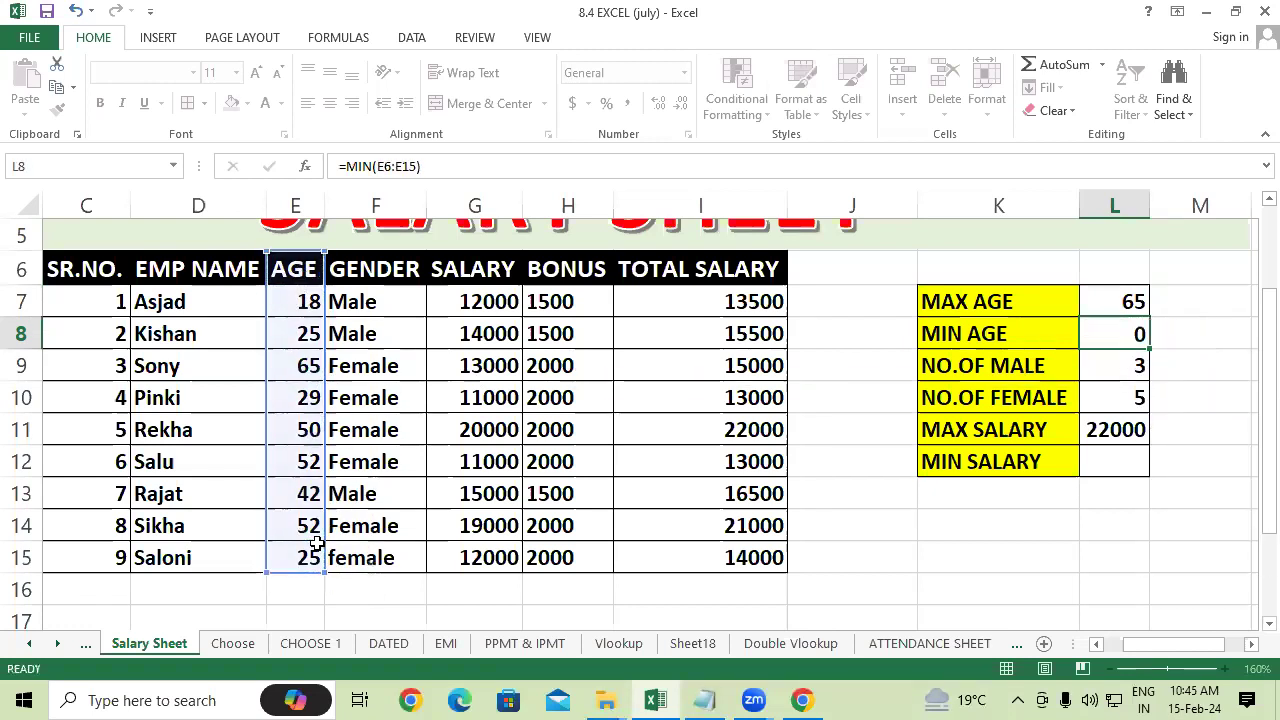
Extend the NO.OF MALE formula in L9 through row 15: =COUNTIF(F6:F15,"MALE").
double_click(1122, 370)
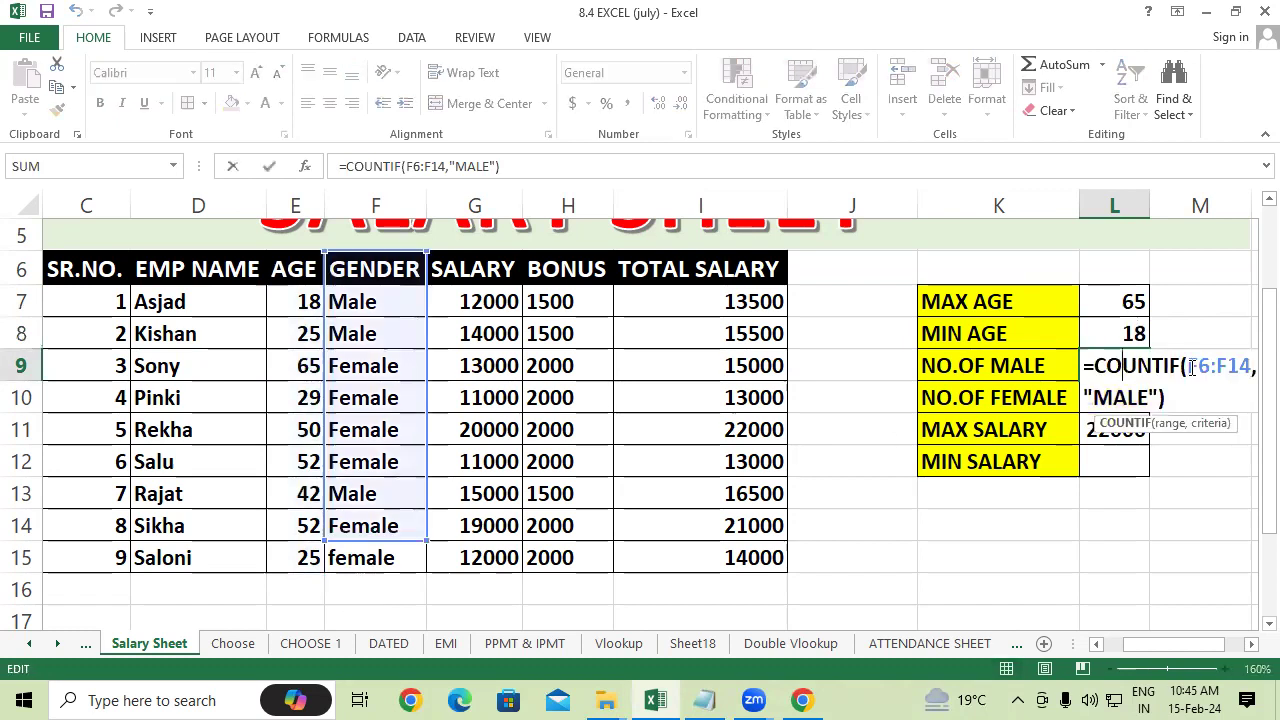
click(1251, 368)
key(BackSpace)
key(BackSpace)
key(BackSpace)
key(BackSpace)
key(BackSpace)
key(BackSpace)
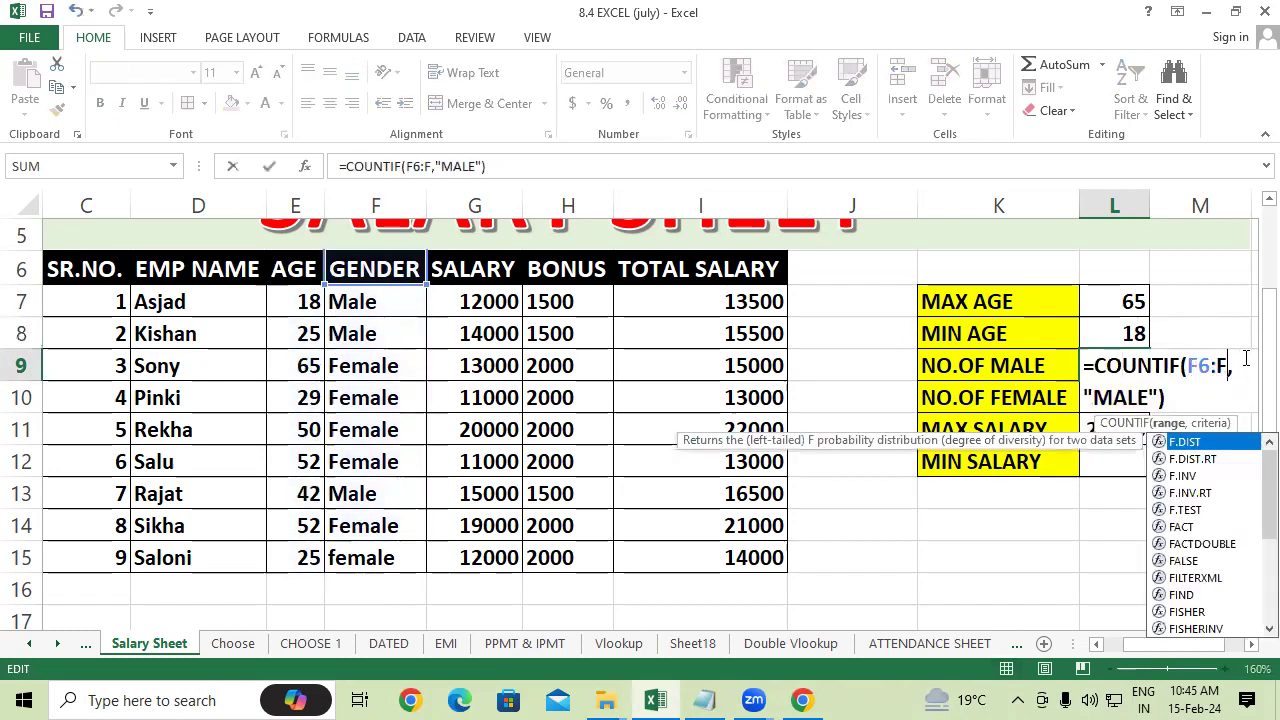
drag(345, 266, 409, 557)
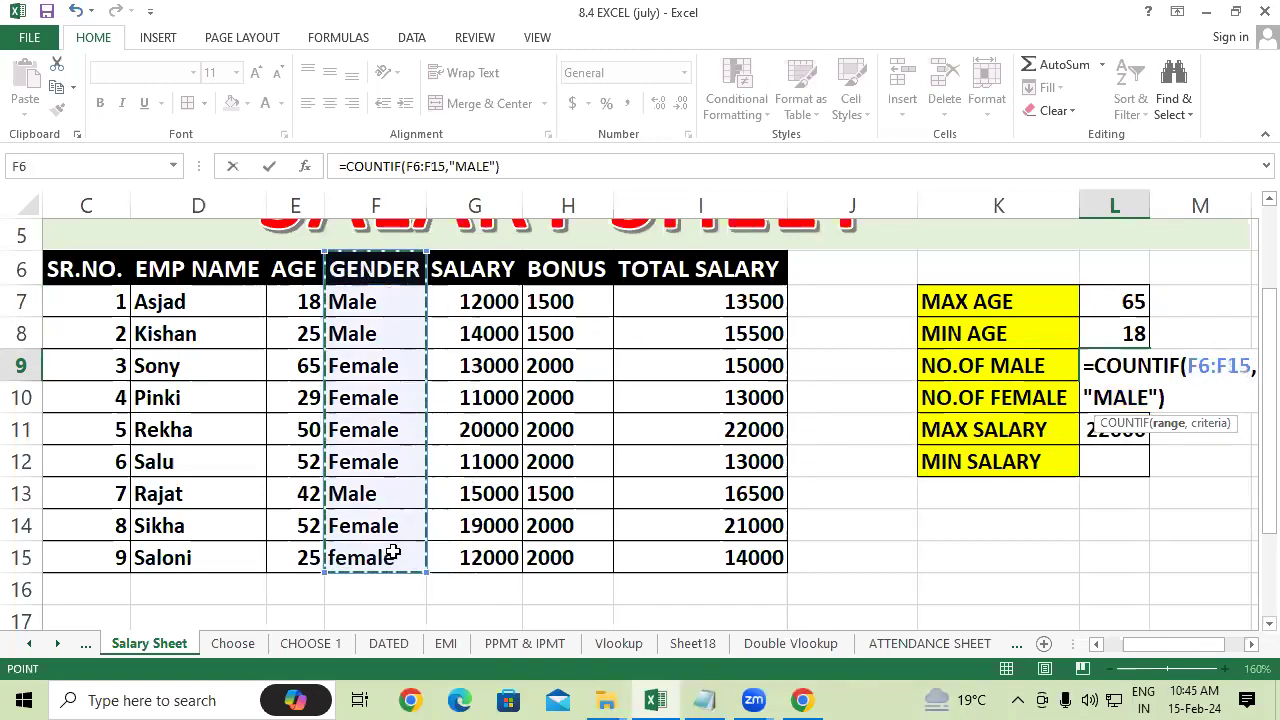
key(Return)
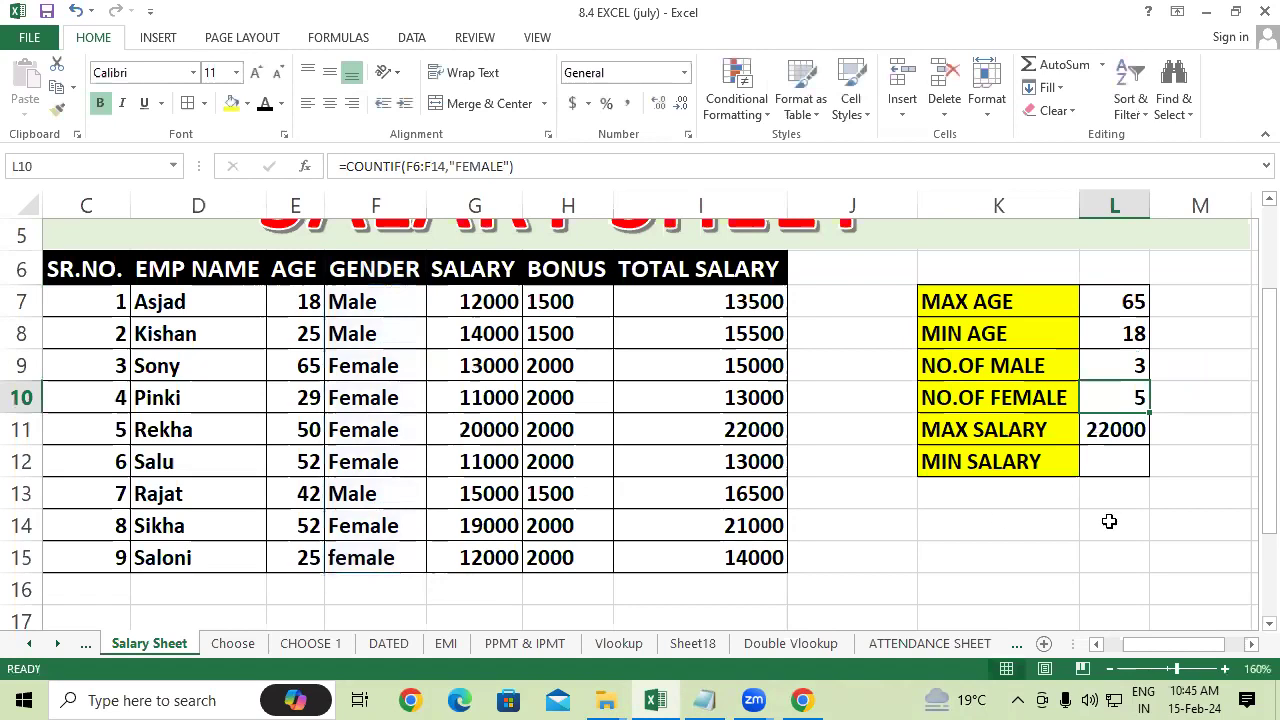
Extend the NO.OF FEMALE formula in L10 through row 15: =COUNTIF(F6:F15,"FEMALE").
double_click(1124, 400)
click(1250, 397)
key(BackSpace)
key(BackSpace)
key(BackSpace)
key(BackSpace)
key(BackSpace)
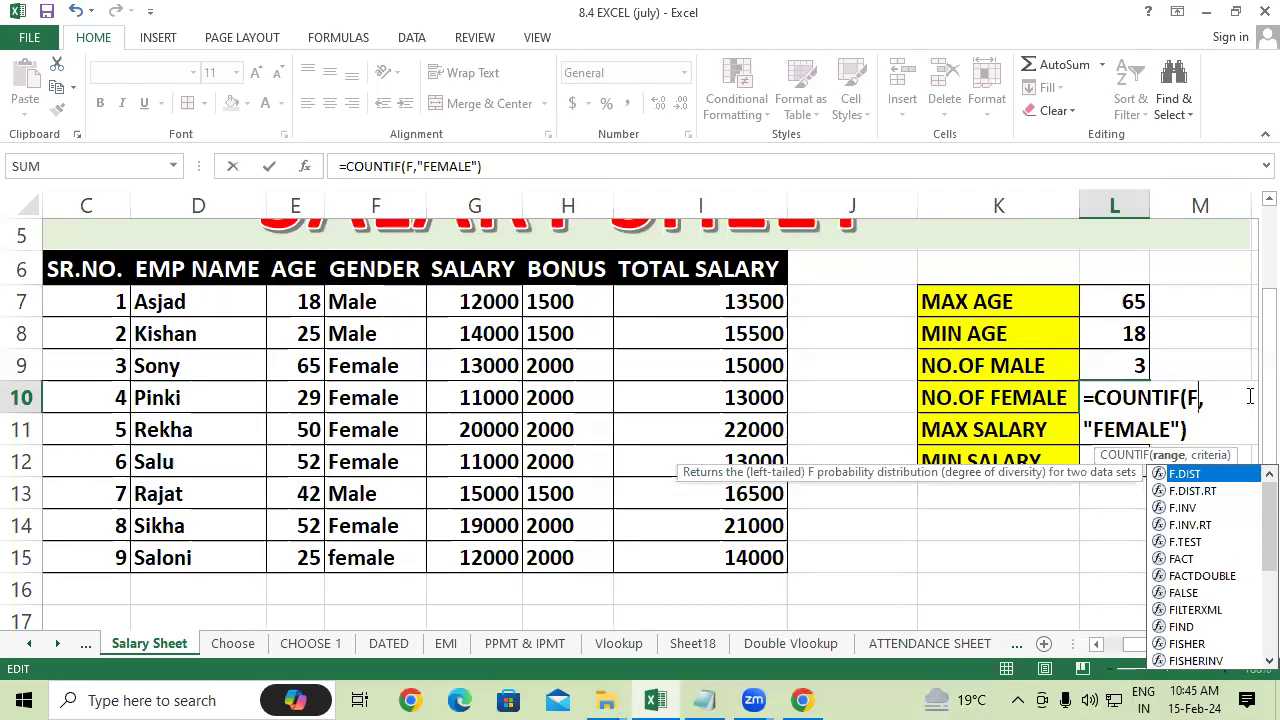
key(BackSpace)
drag(362, 272, 372, 544)
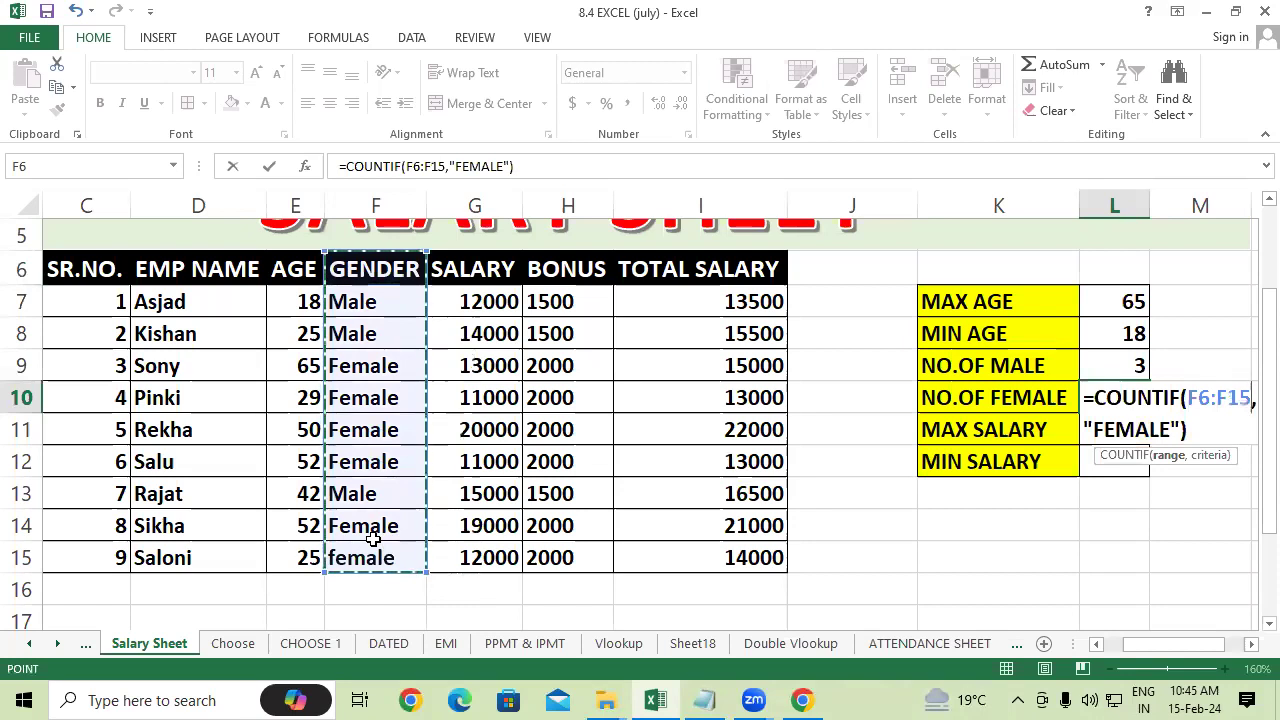
key(Return)
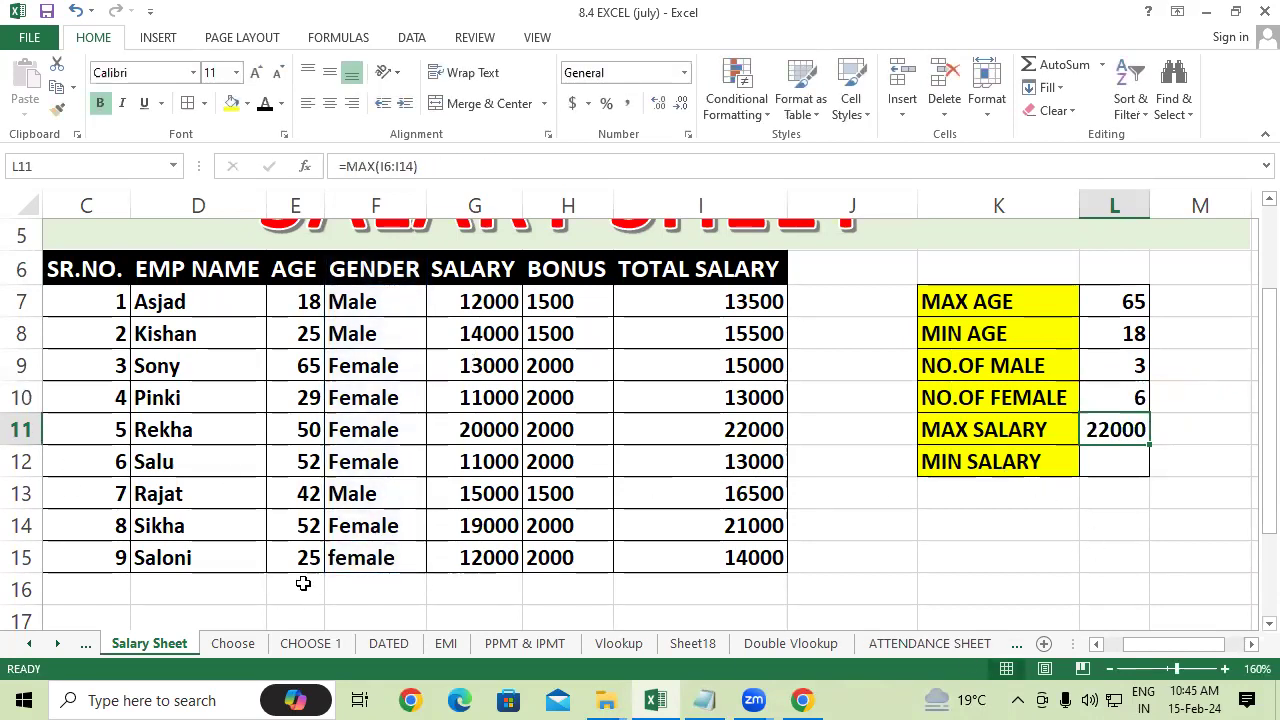
click(277, 548)
click(1066, 516)
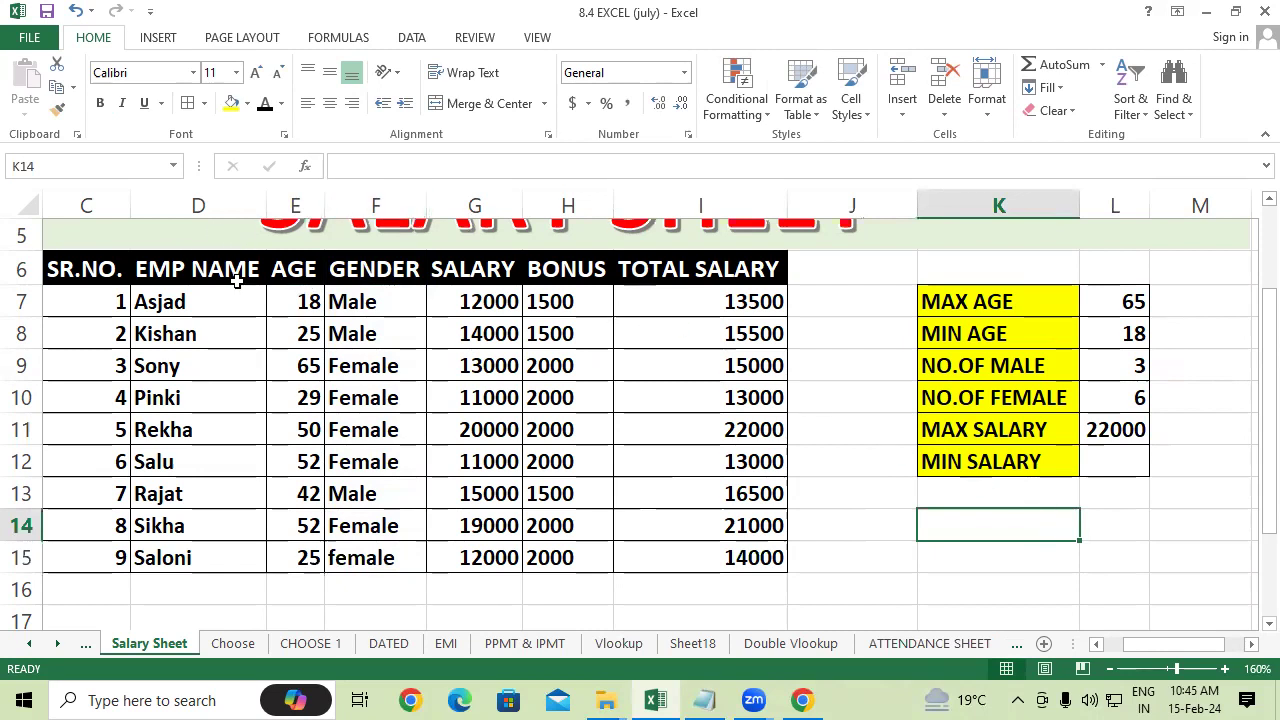
Insert a blank column between EMP NAME and AGE, and undo the insertion.
click(292, 192)
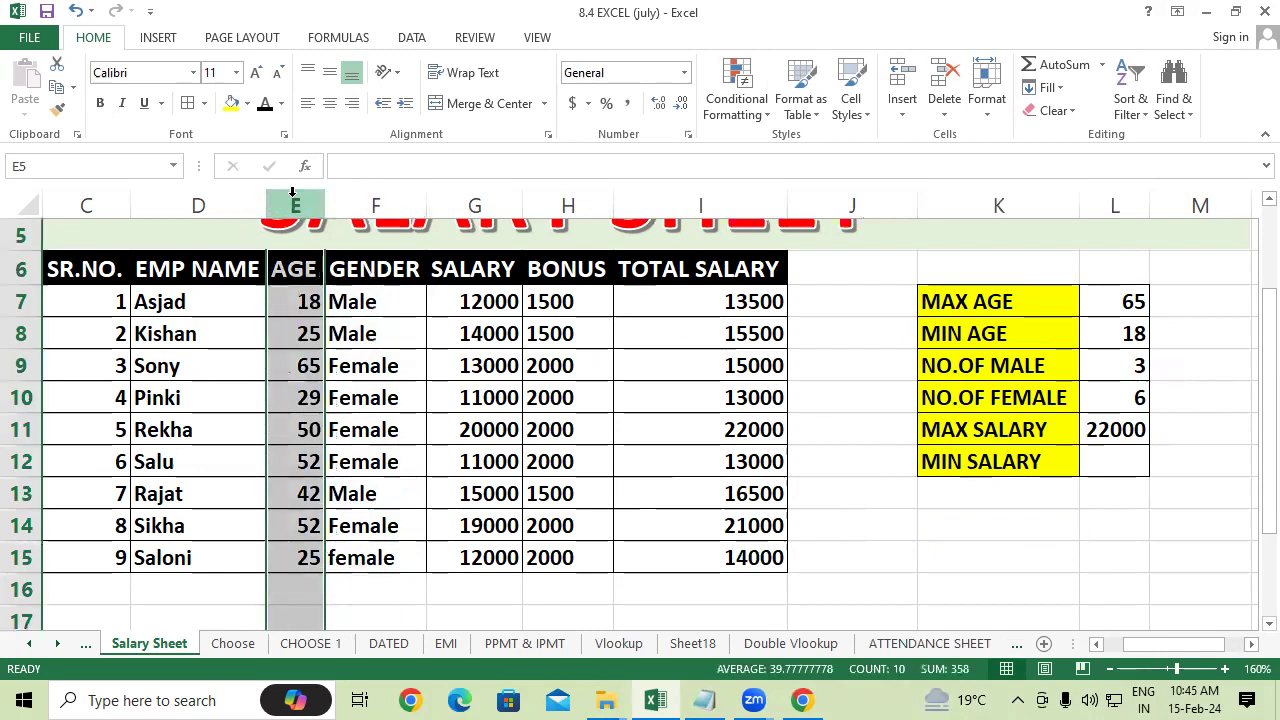
right_click(293, 195)
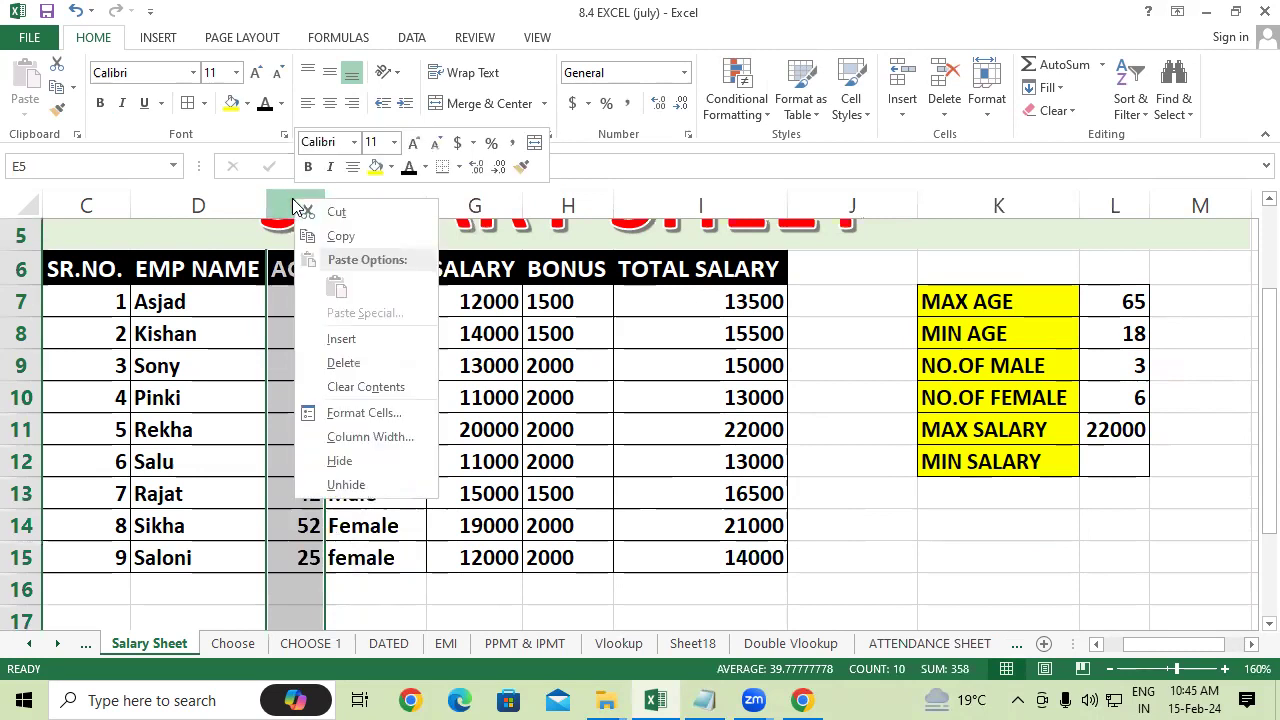
click(341, 339)
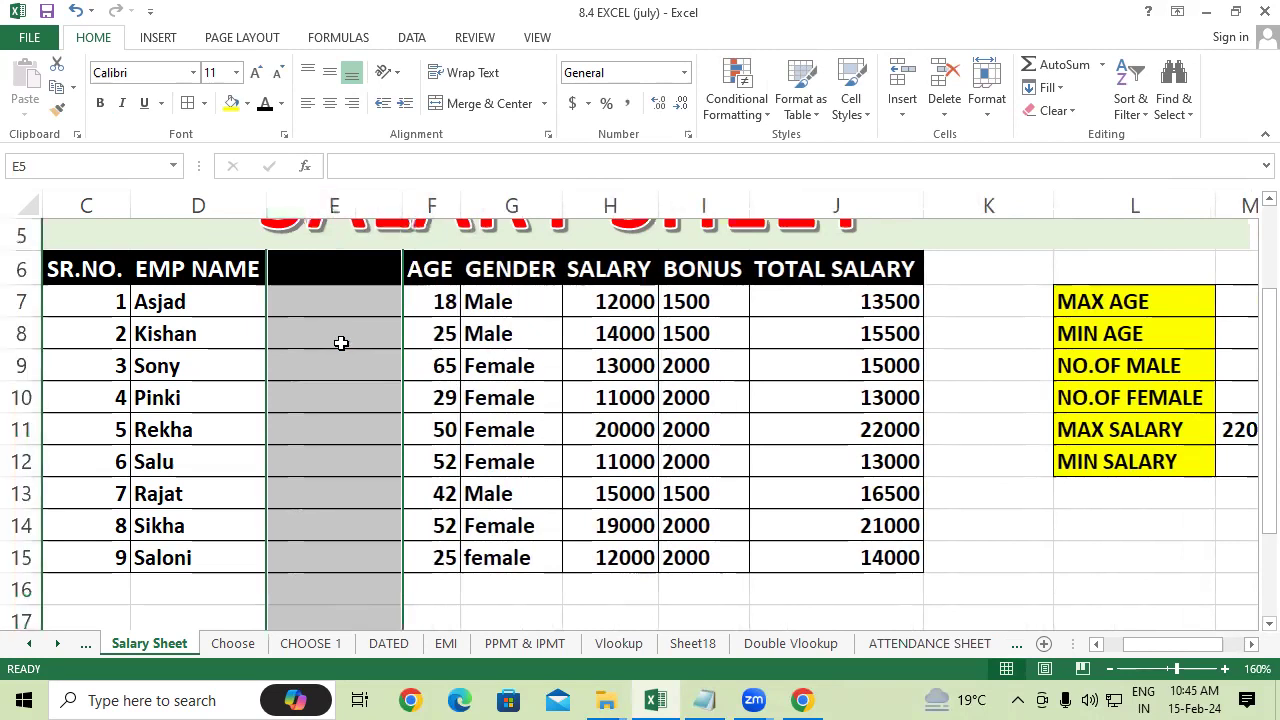
key(ctrl+z)
click(380, 365)
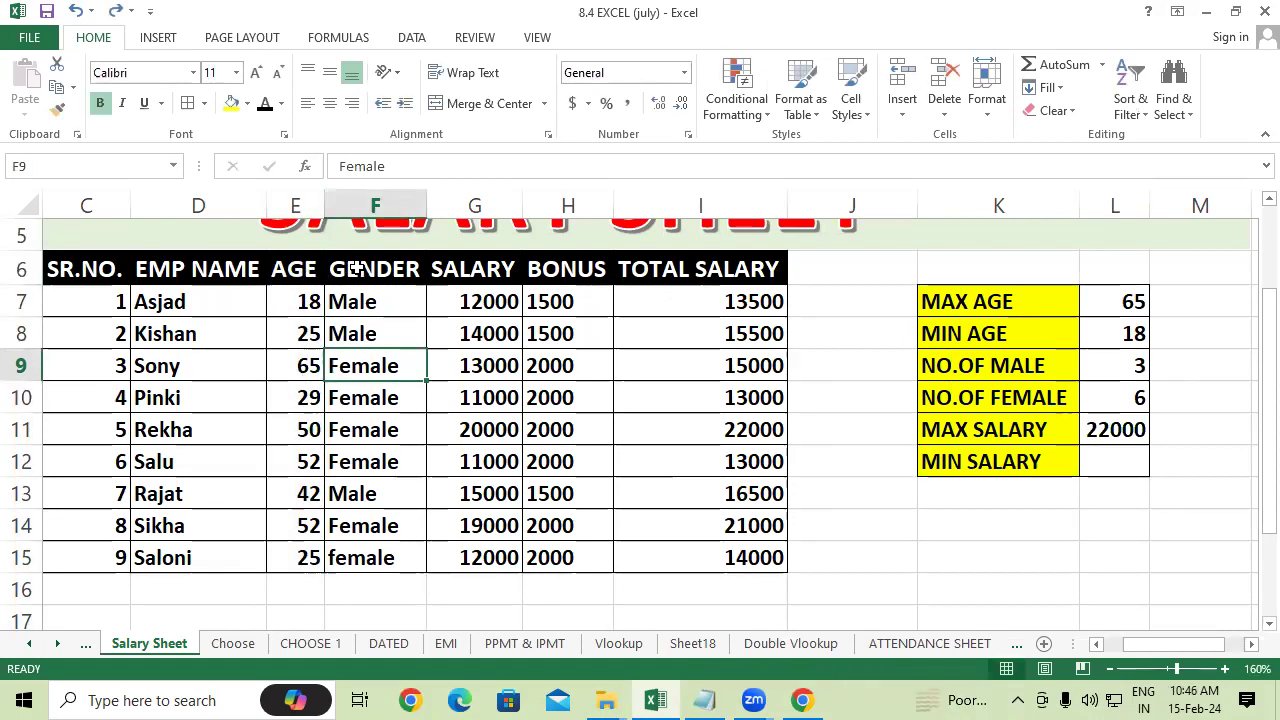
Insert a blank column between AGE and GENDER, and undo the insertion.
click(390, 201)
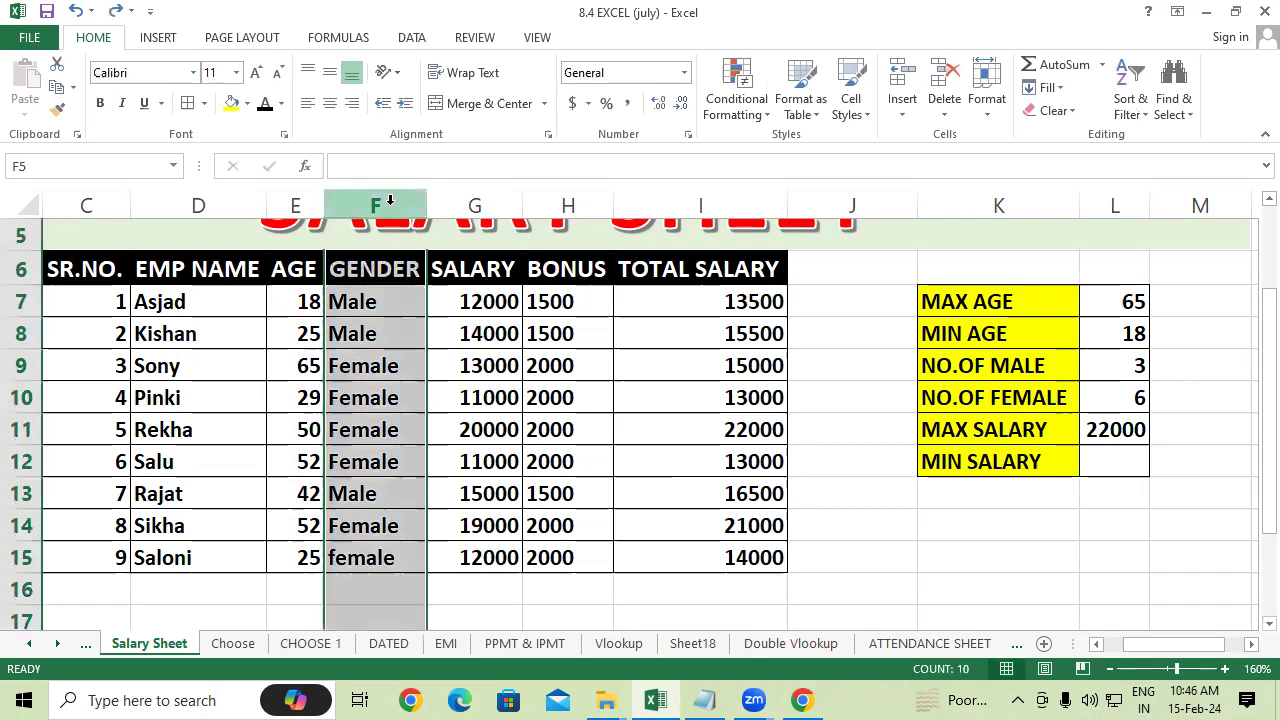
right_click(405, 201)
key(Escape)
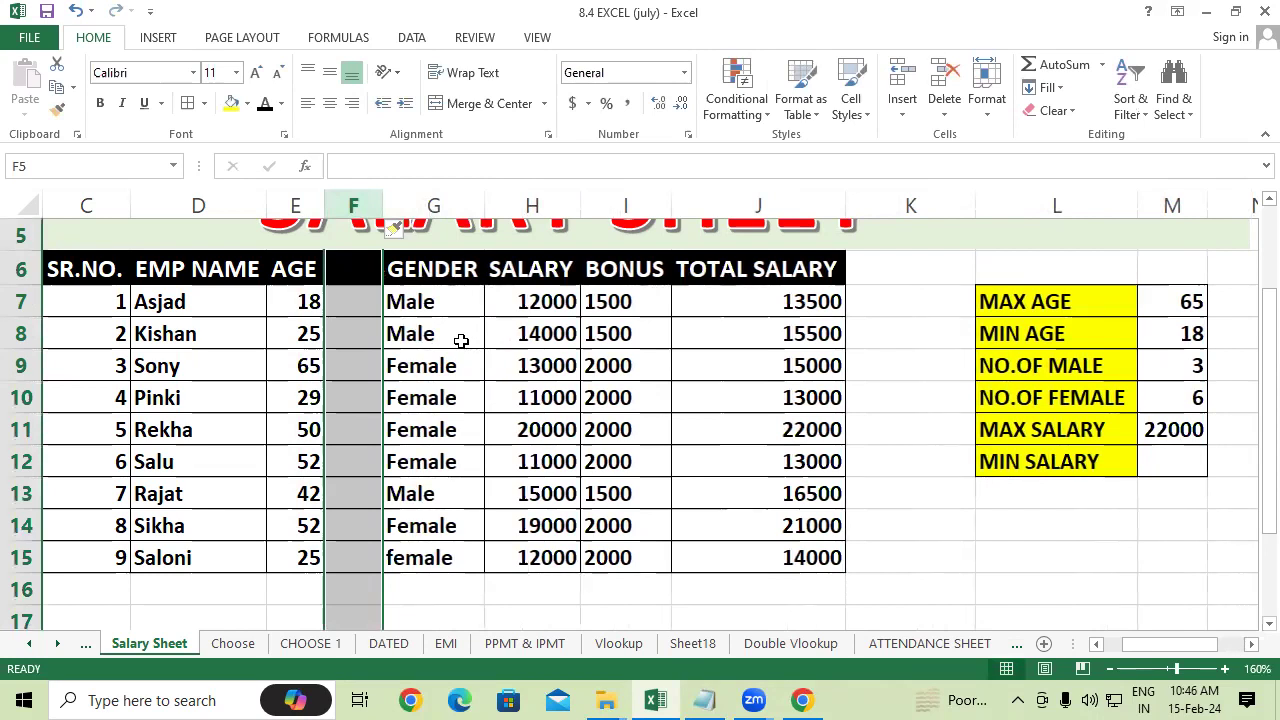
key(ctrl+z)
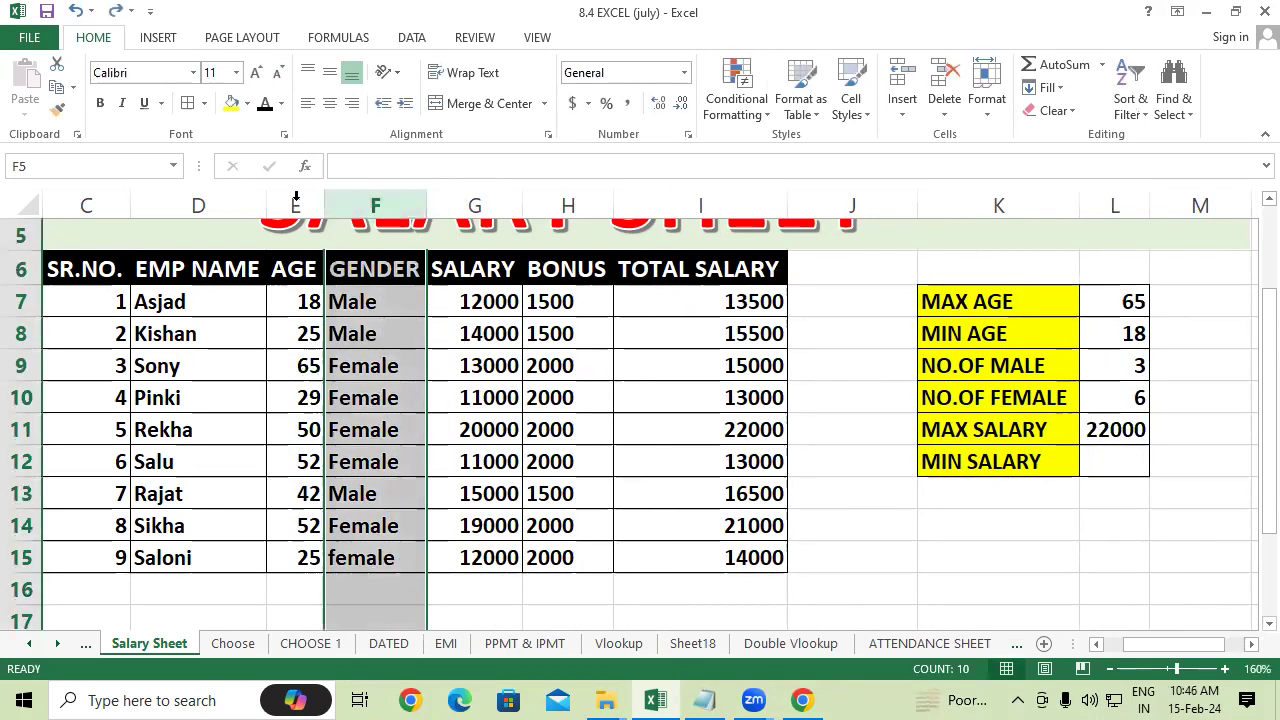
Insert a blank column before the AGE column once more, and remove it again.
click(295, 190)
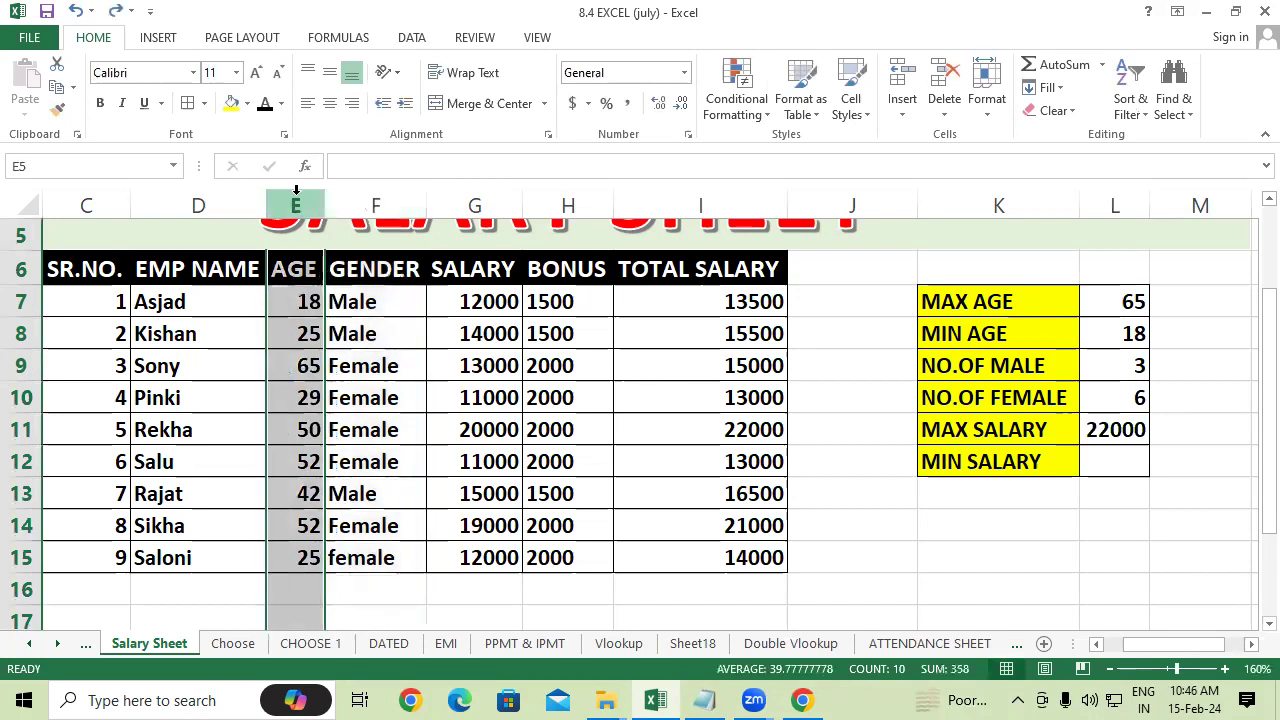
right_click(295, 190)
click(383, 339)
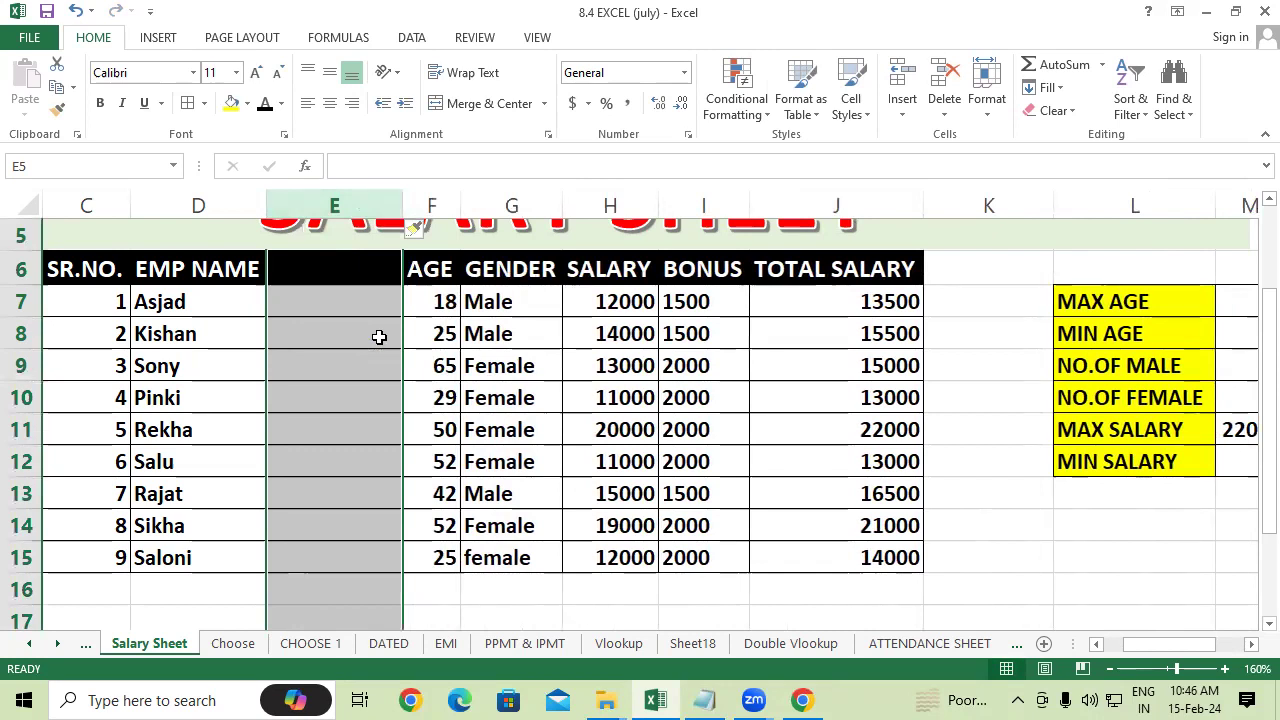
key(ctrl+minus)
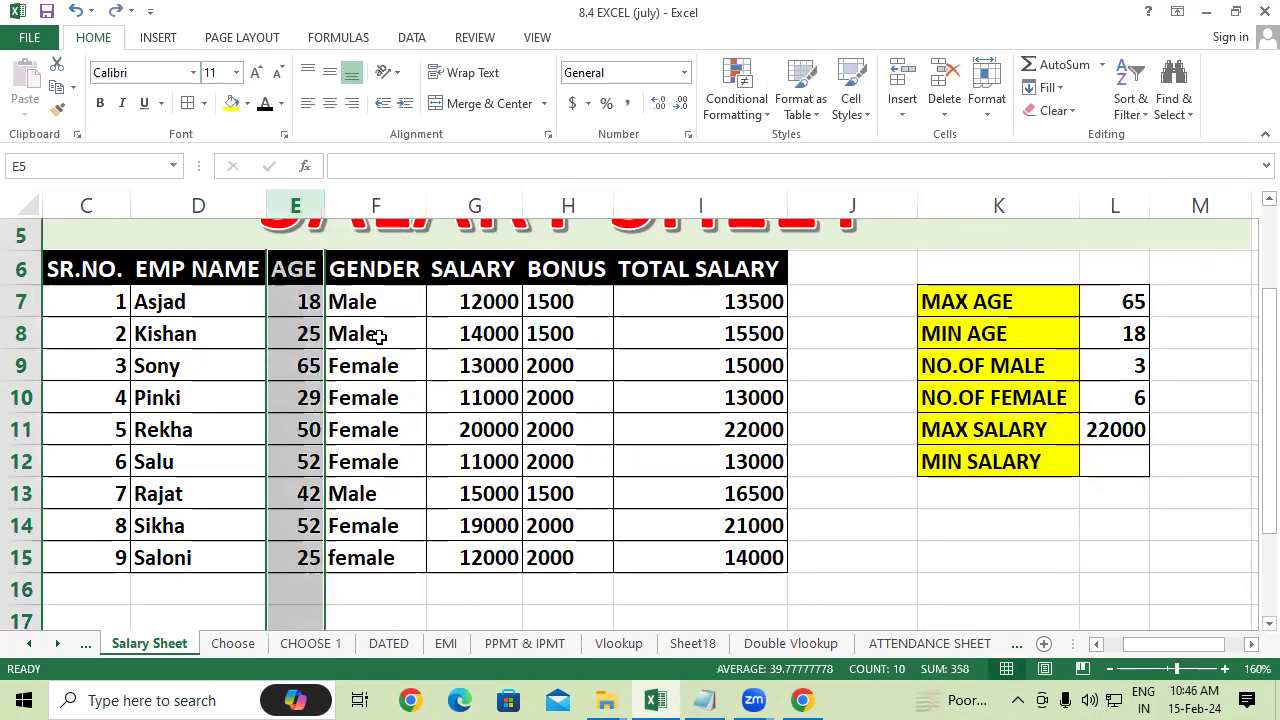
click(484, 367)
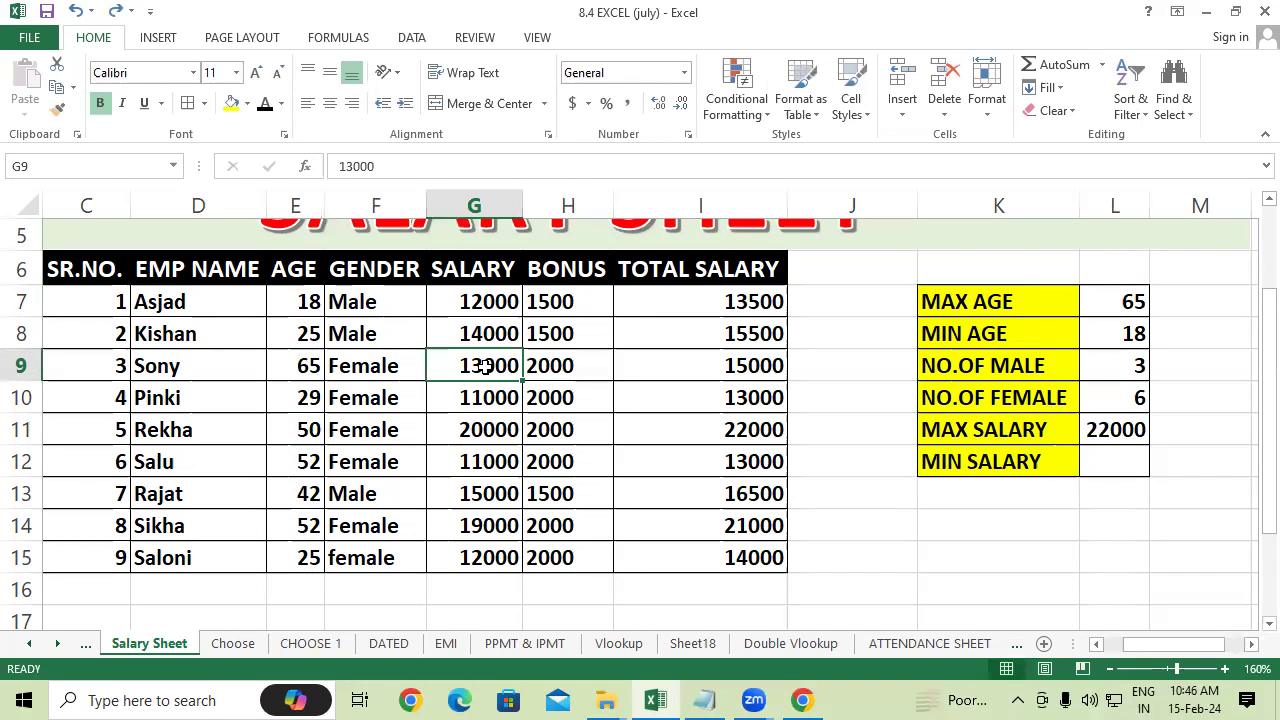
drag(960, 300, 1037, 428)
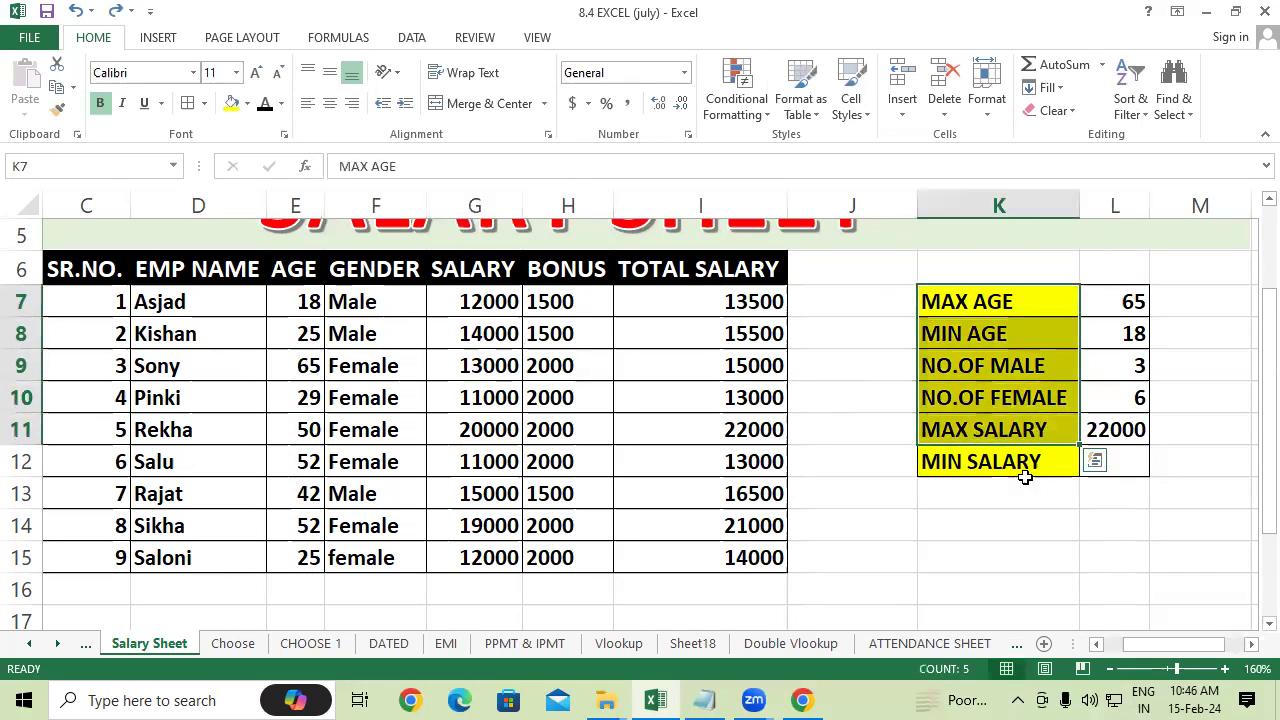
click(977, 519)
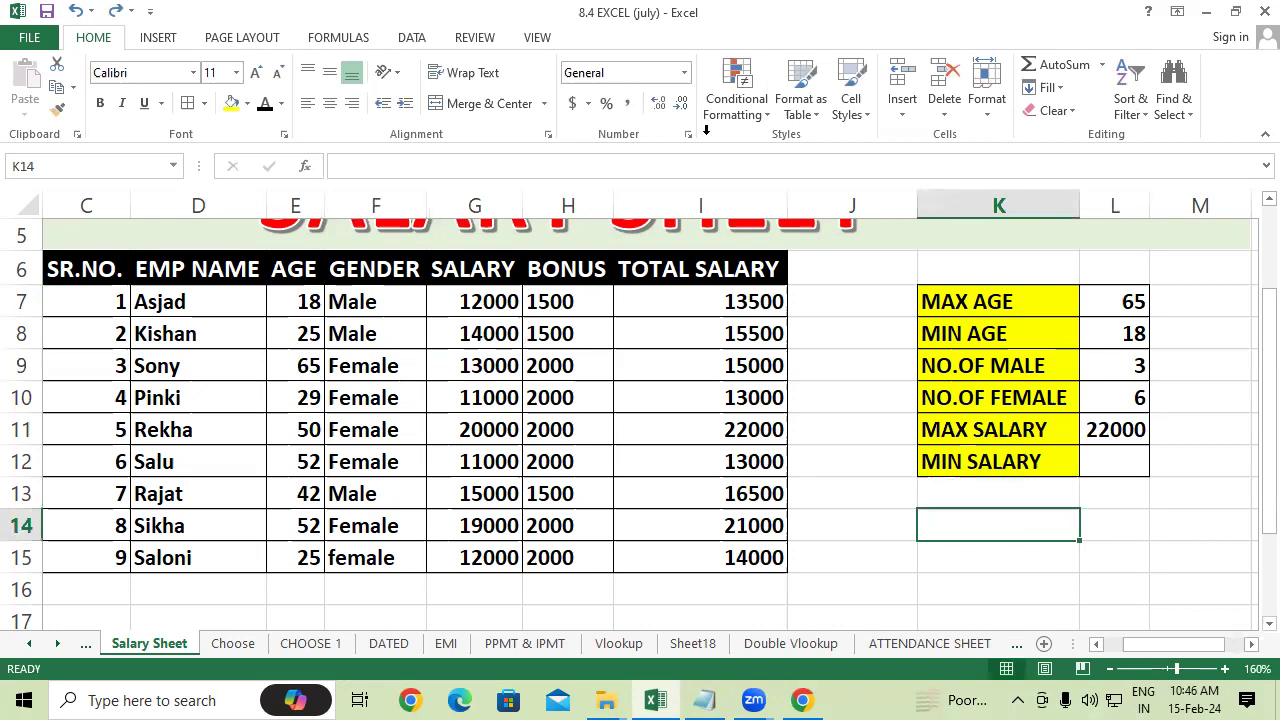